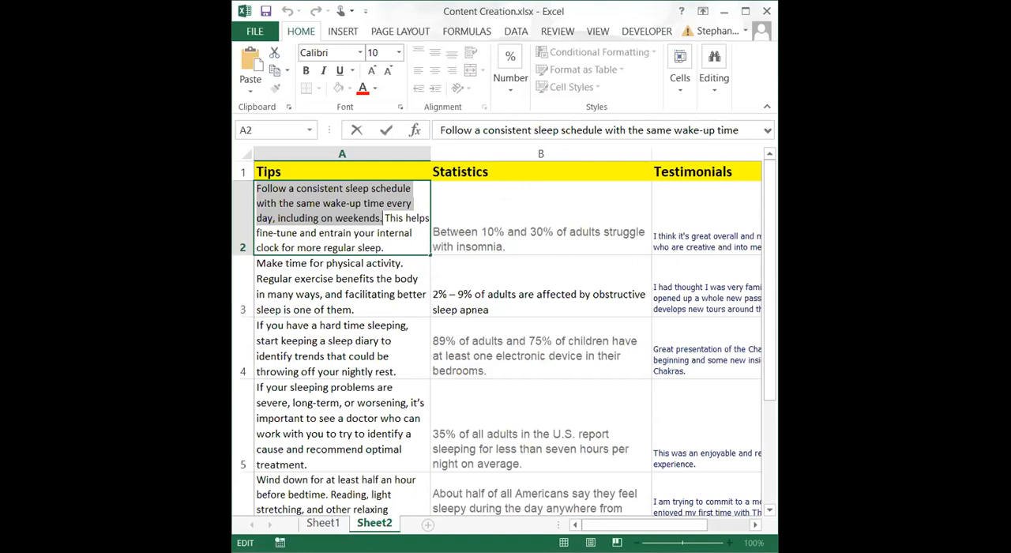
Step: Switch to Canva in the browser and create a new blank Instagram Post design
key(alt+Tab)
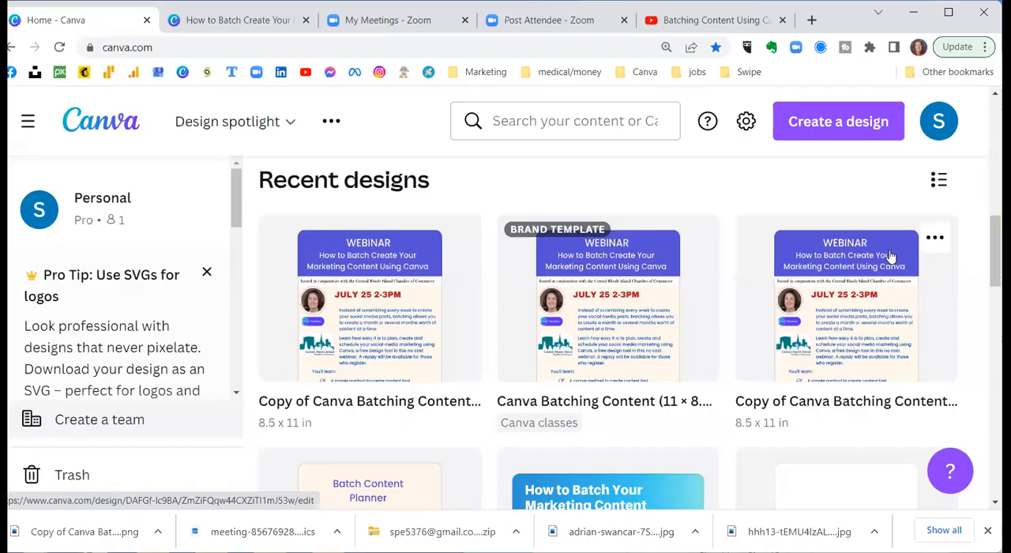
click(27, 122)
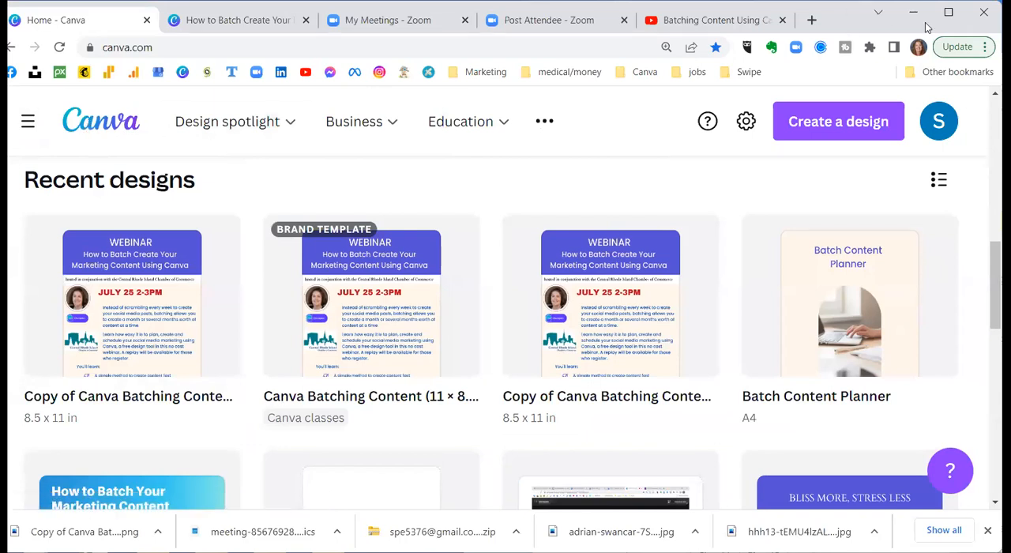
scroll(321, 232, up, 10)
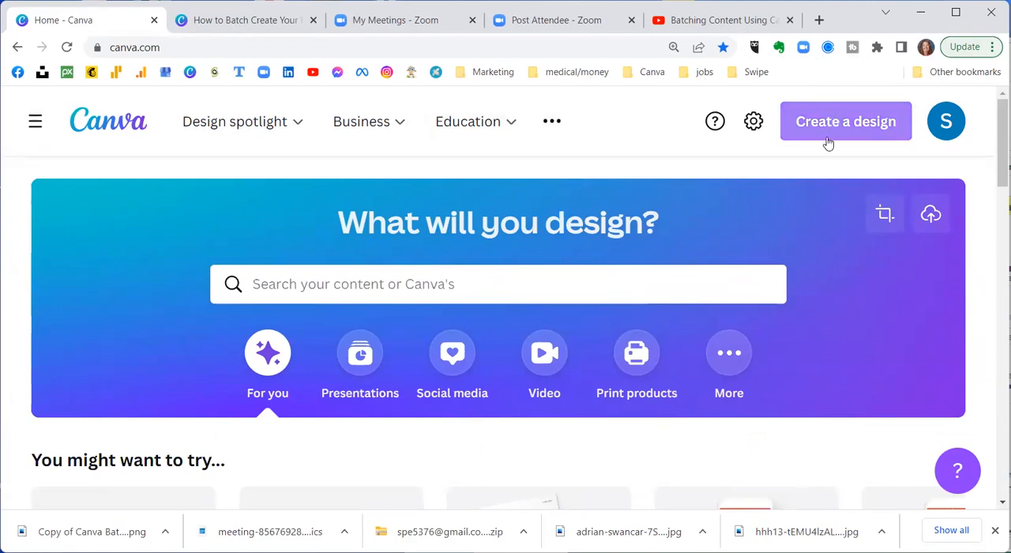
click(338, 285)
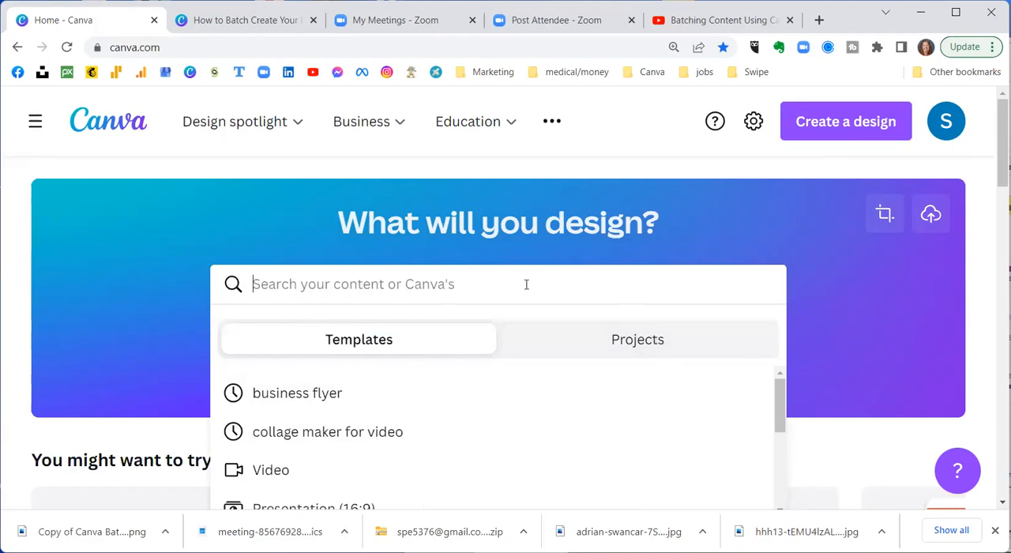
click(829, 128)
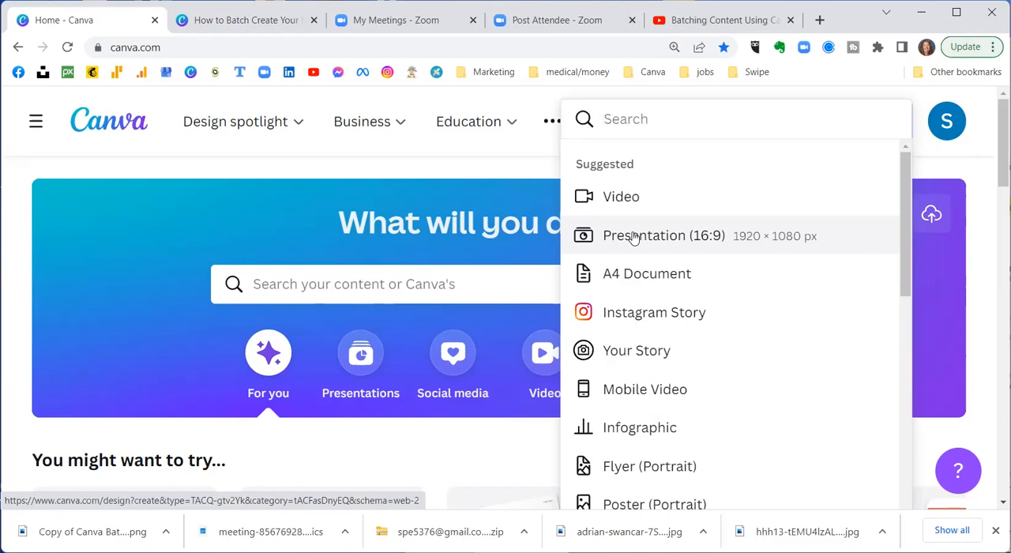
scroll(634, 239, down, 2)
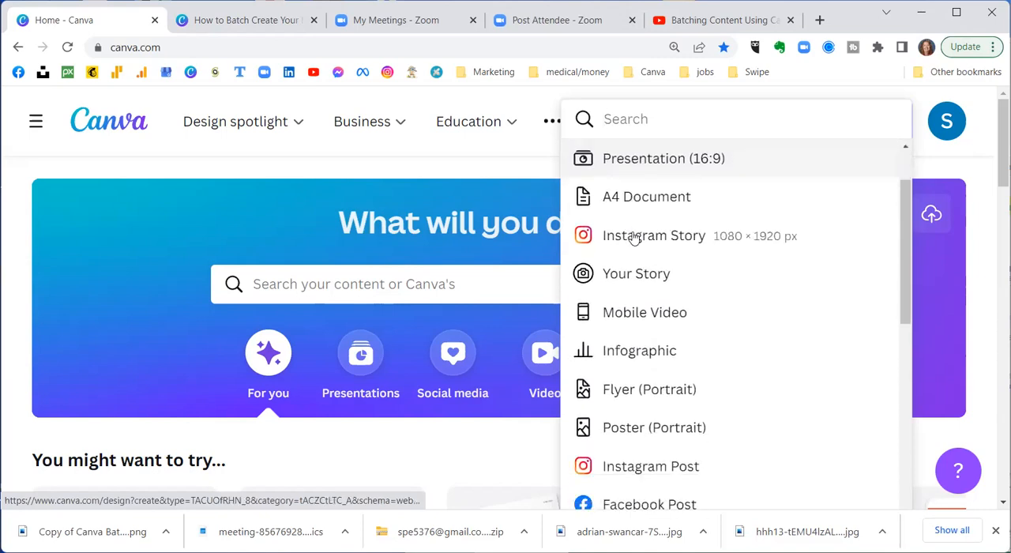
scroll(634, 238, down, 1)
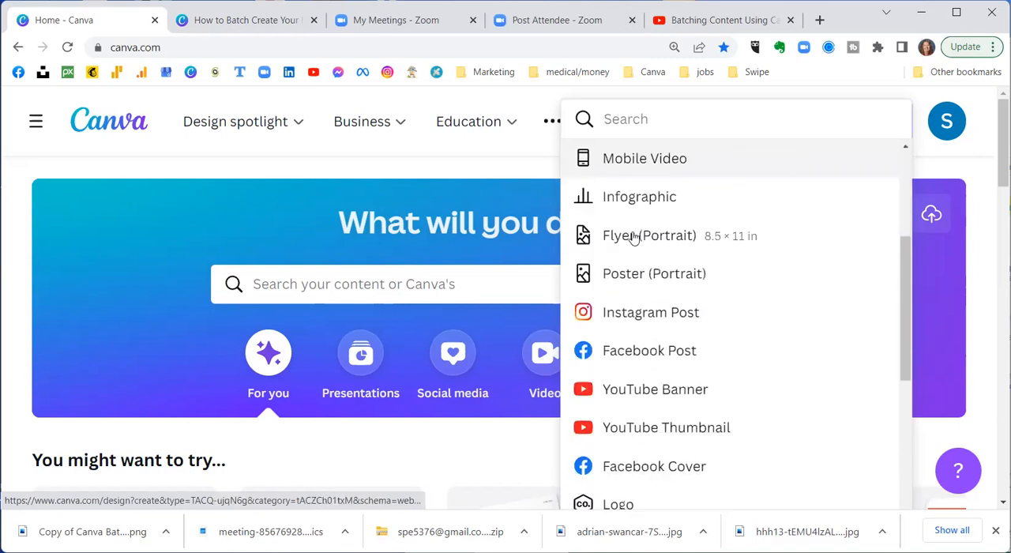
click(614, 319)
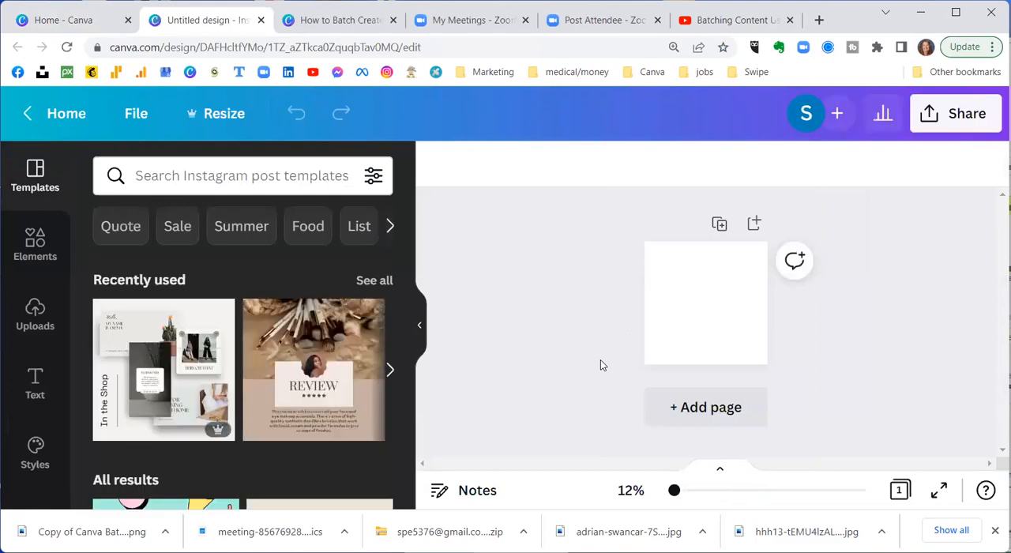
Step: Browse the available Instagram post templates for layout and style ideas
drag(674, 490, 677, 490)
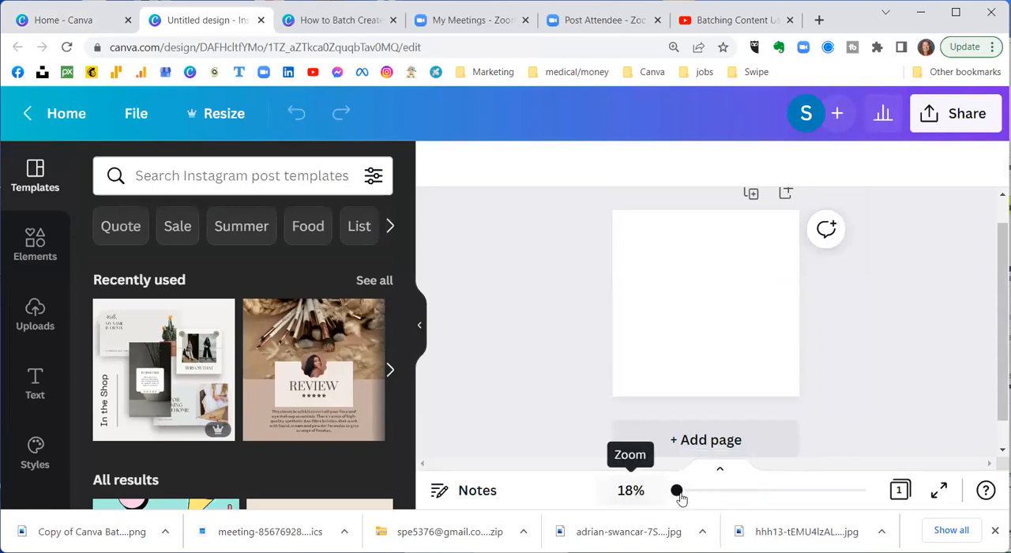
drag(676, 490, 679, 491)
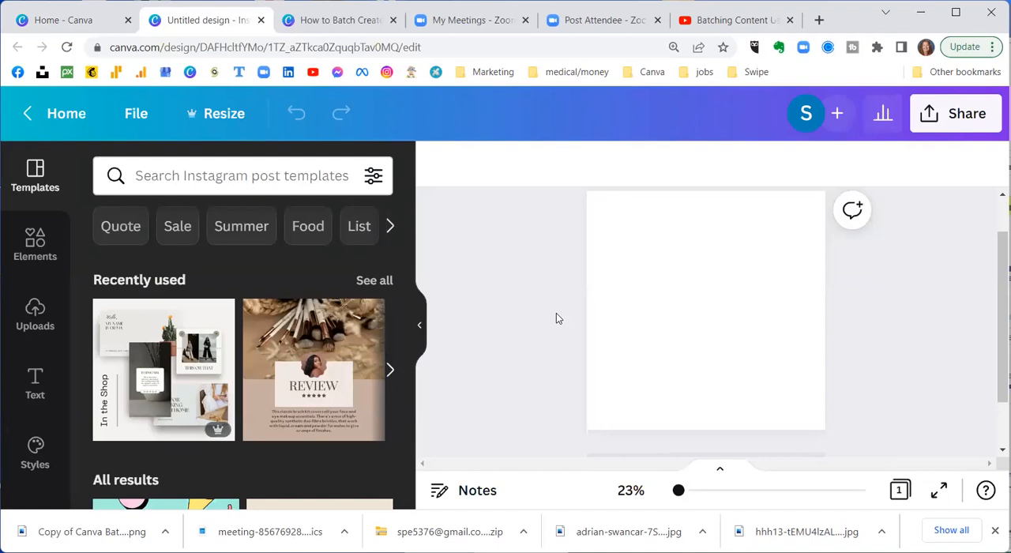
click(420, 324)
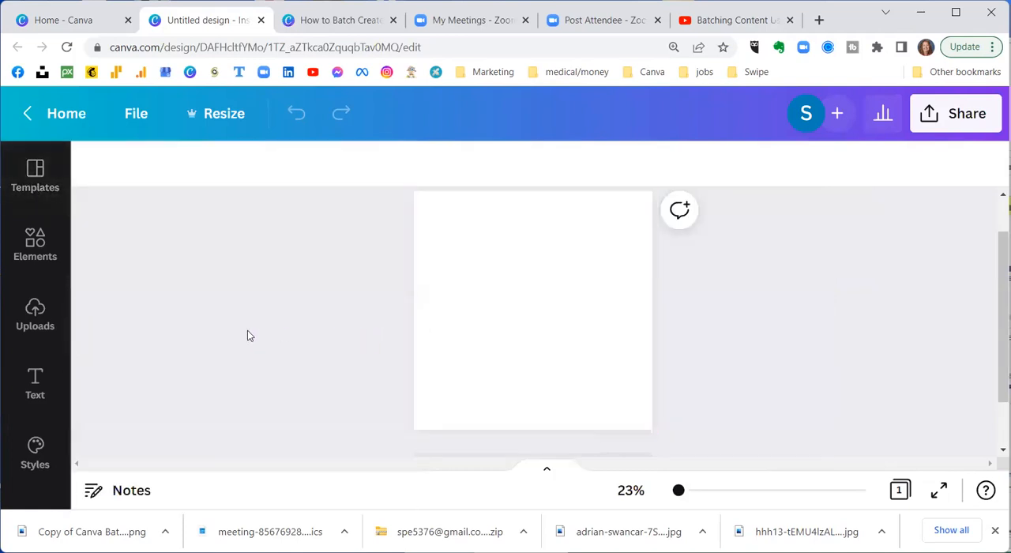
click(59, 287)
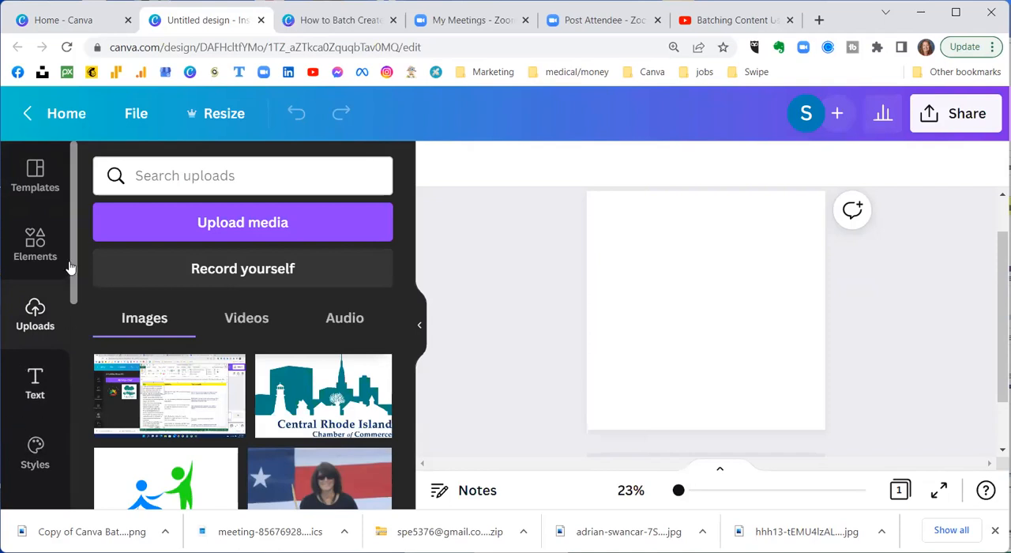
click(41, 182)
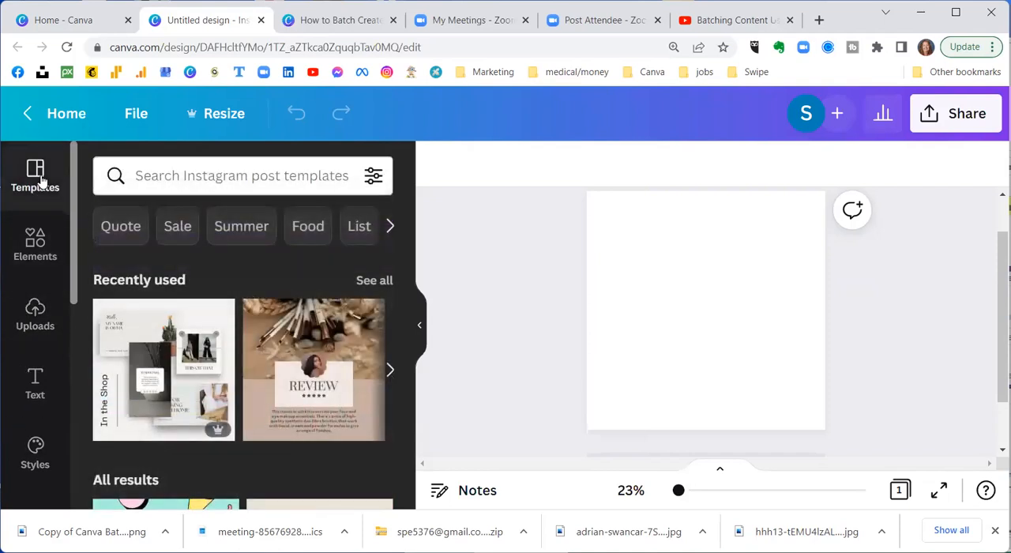
scroll(162, 275, down, 5)
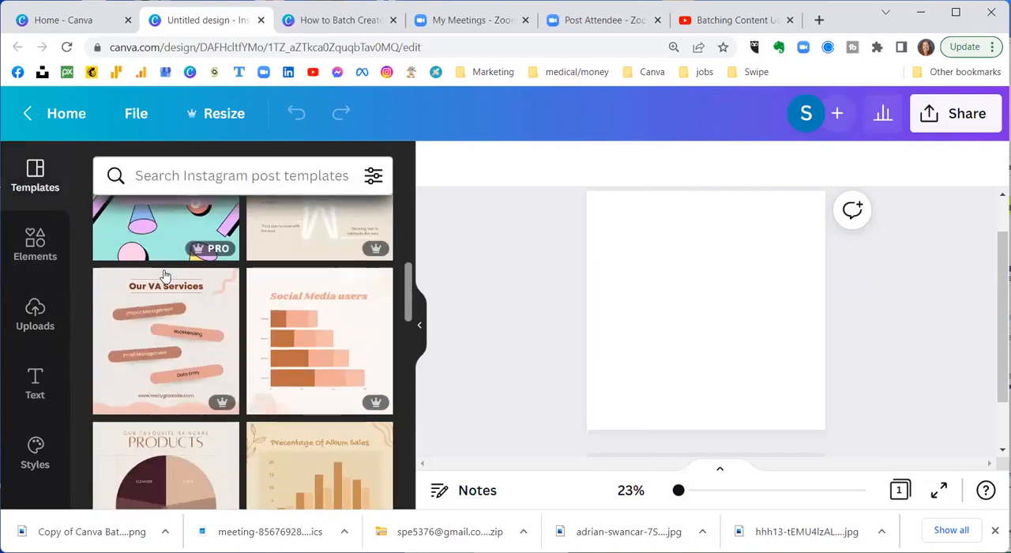
scroll(163, 274, down, 4)
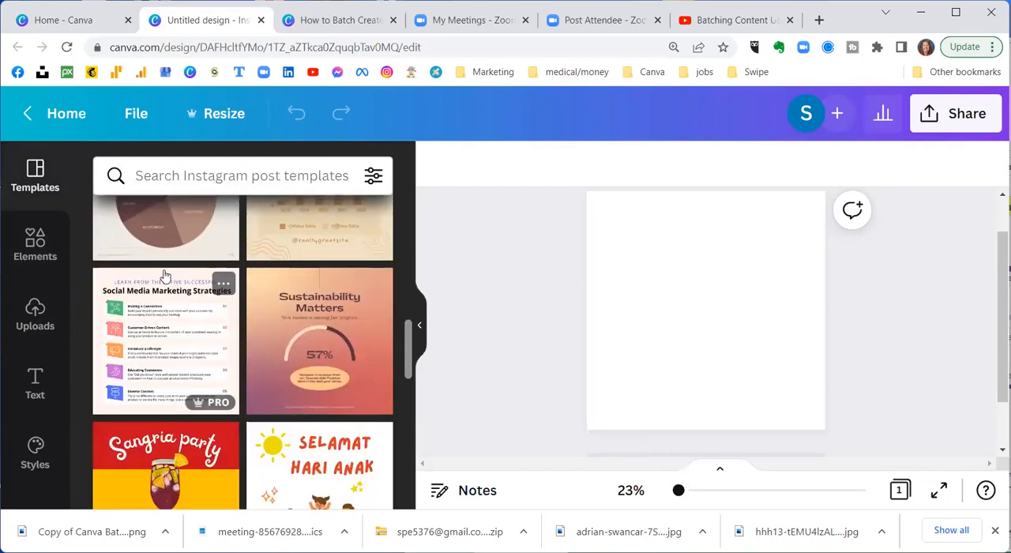
scroll(164, 274, down, 3)
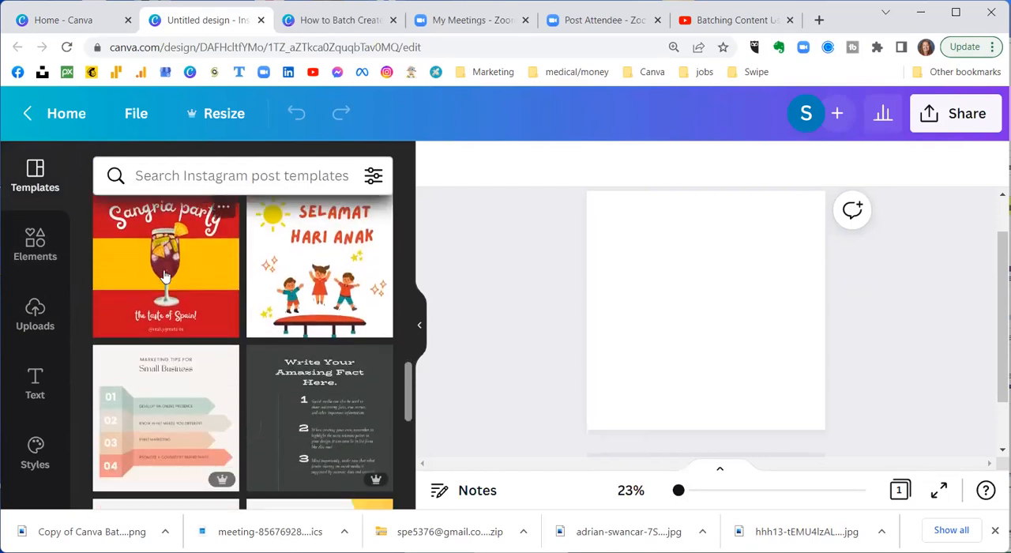
scroll(164, 275, down, 2)
scroll(164, 275, down, 2)
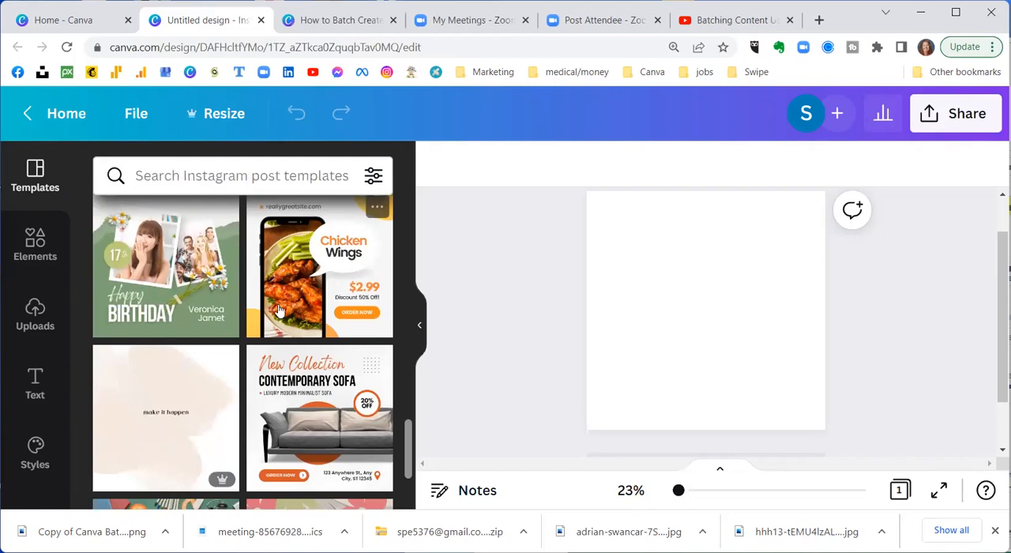
scroll(279, 310, down, 4)
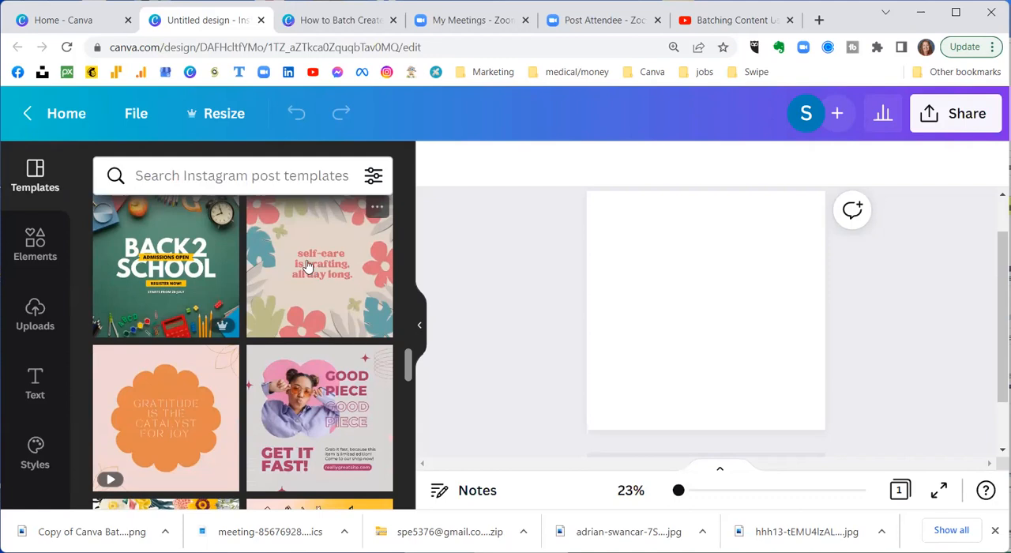
Step: Search the design elements for "moon" using the recent search term
click(33, 243)
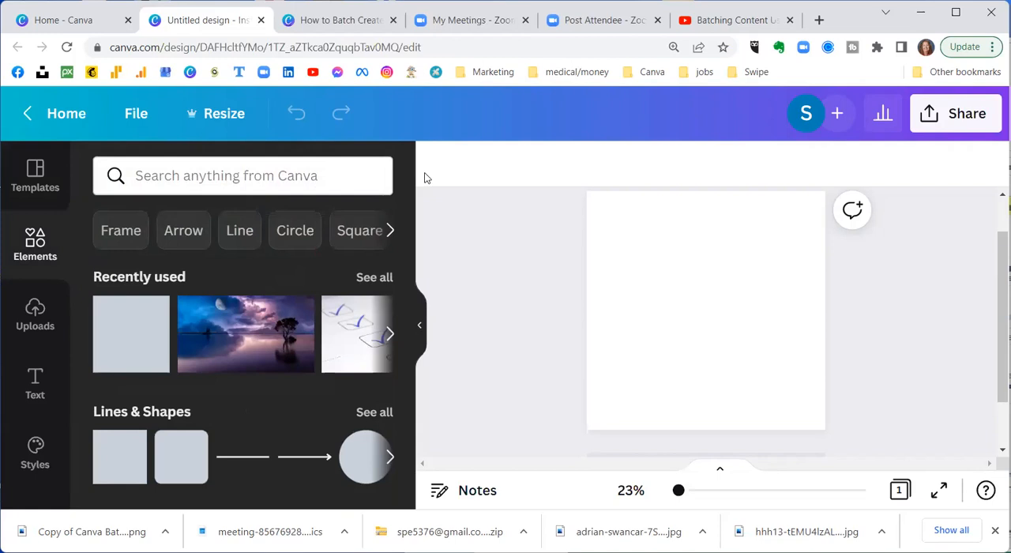
click(330, 169)
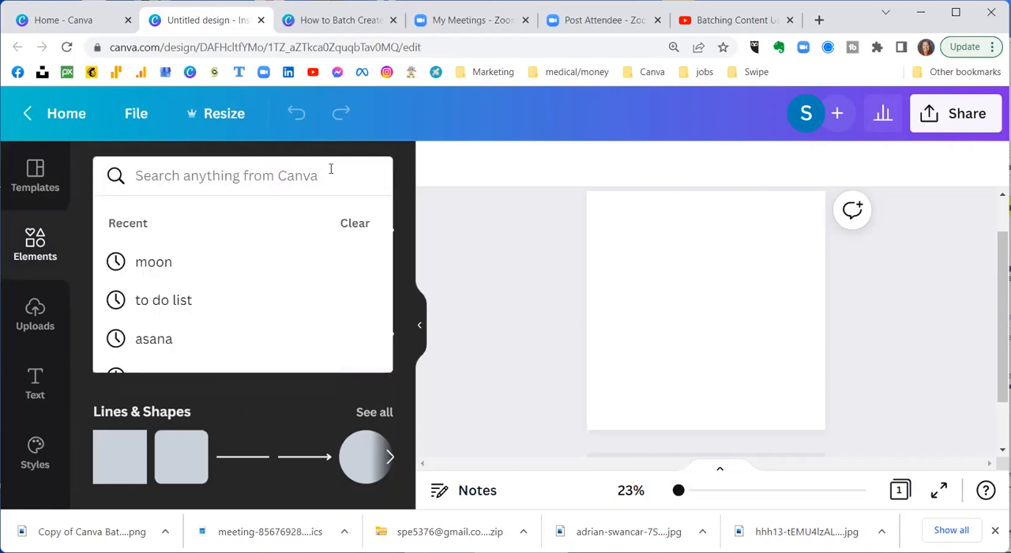
click(134, 267)
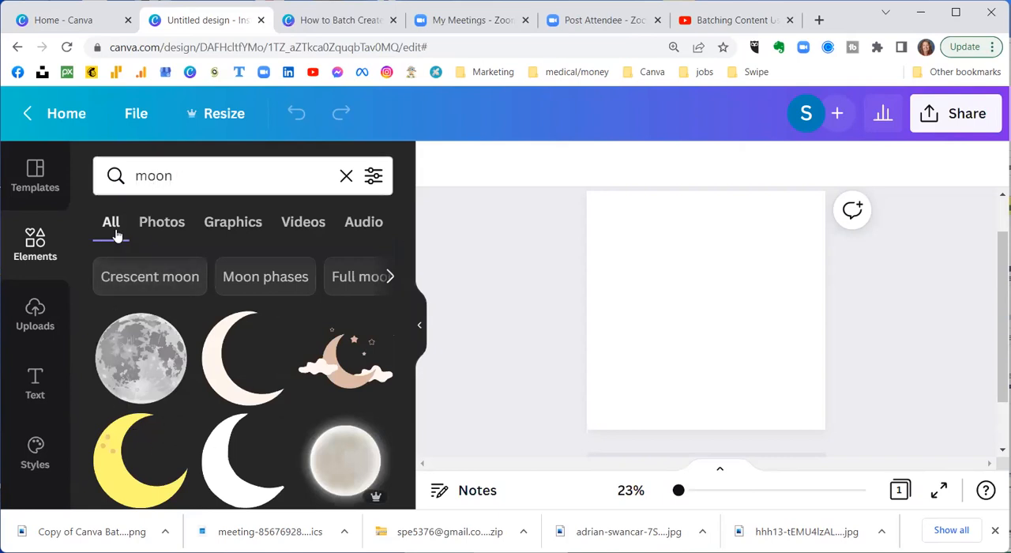
Step: Look through the moon search results by type: all, photos, graphics and videos
scroll(116, 391, down, 1)
scroll(117, 401, up, 1)
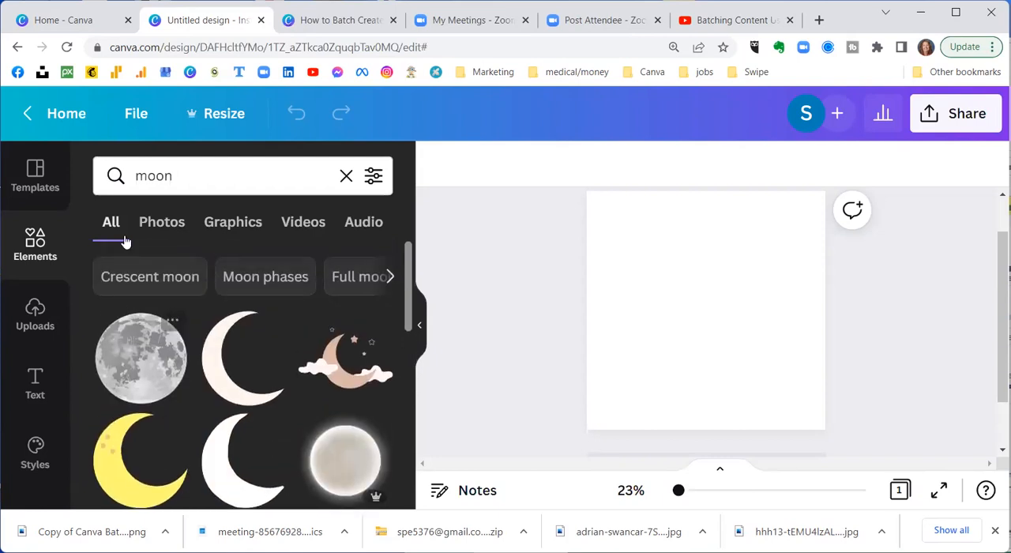
click(160, 221)
scroll(133, 365, down, 1)
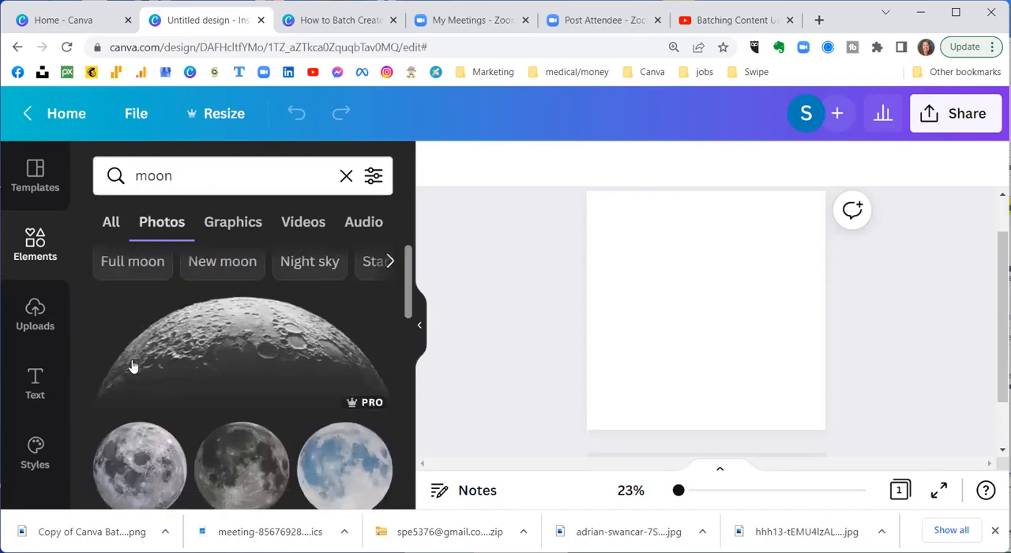
scroll(131, 368, down, 2)
scroll(128, 362, up, 3)
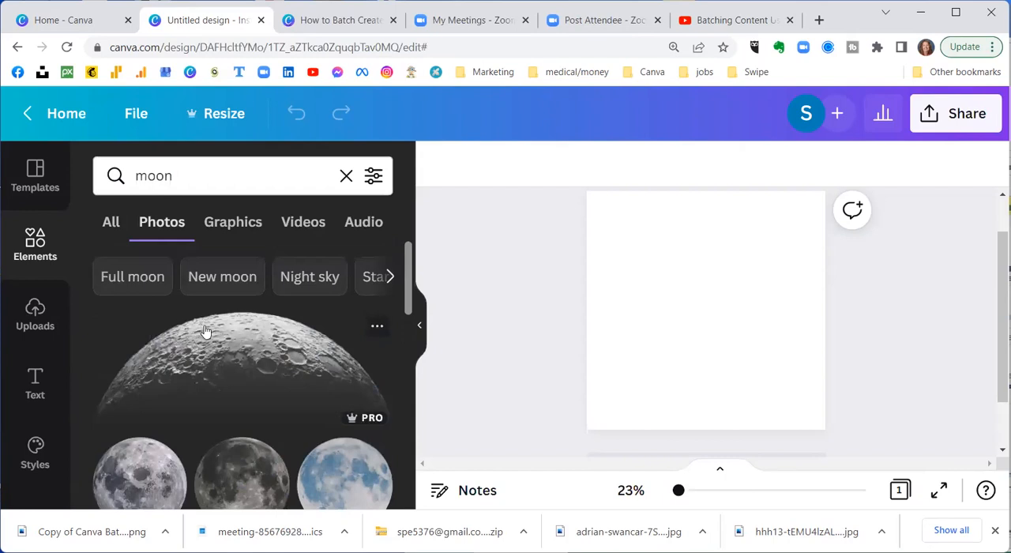
click(229, 222)
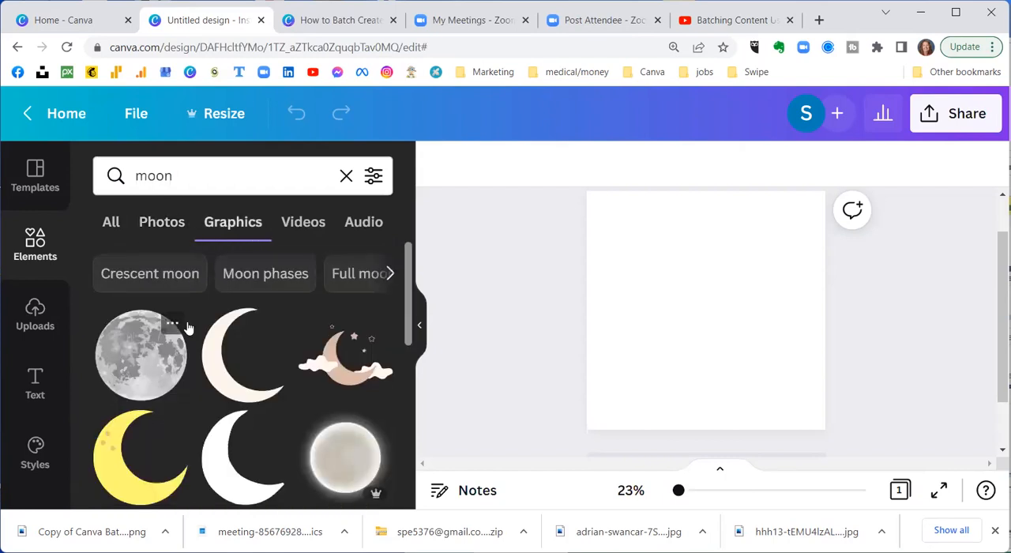
scroll(188, 327, down, 5)
scroll(188, 327, up, 5)
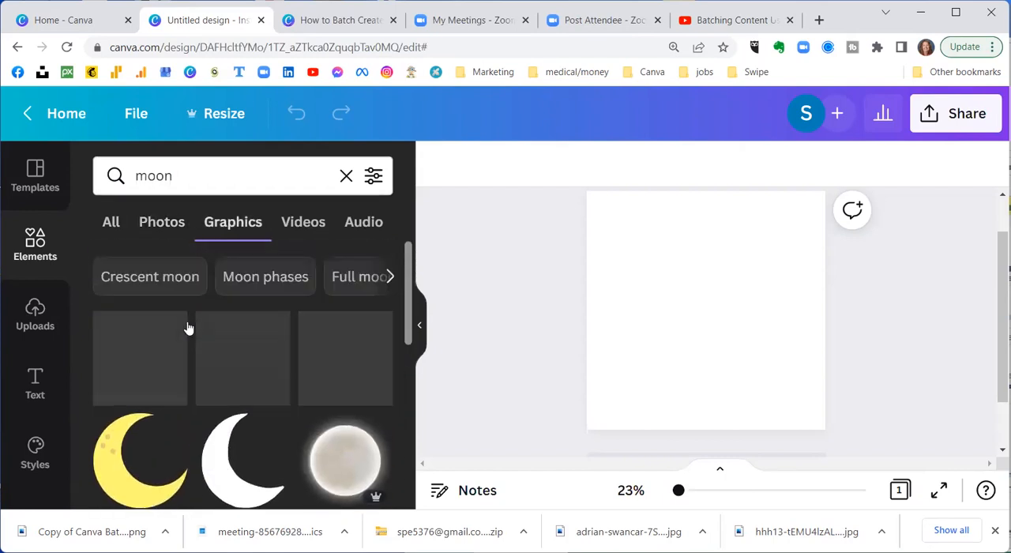
click(297, 220)
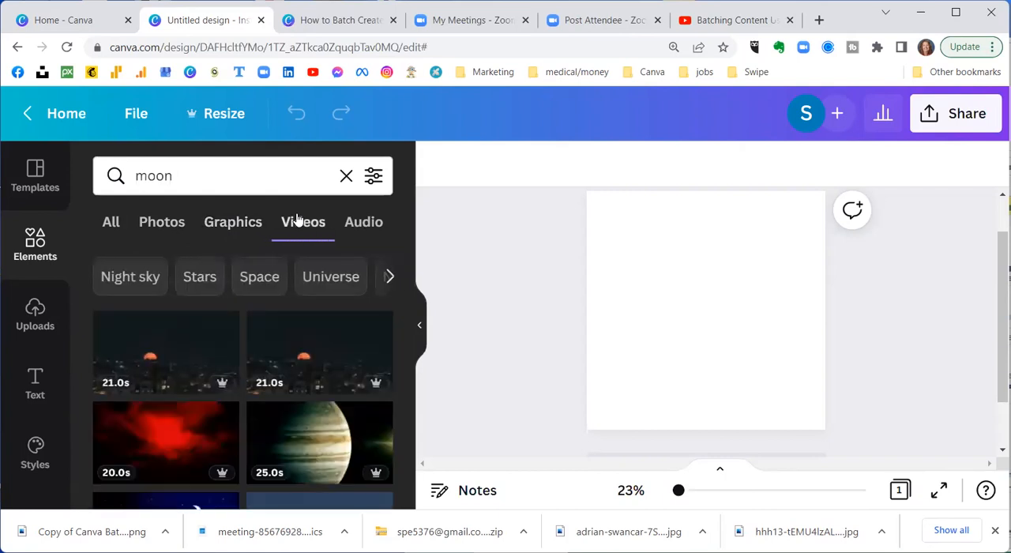
Step: Add the moon photo with purple clouds and a lone tree over water to the blank page
click(163, 226)
scroll(149, 311, down, 5)
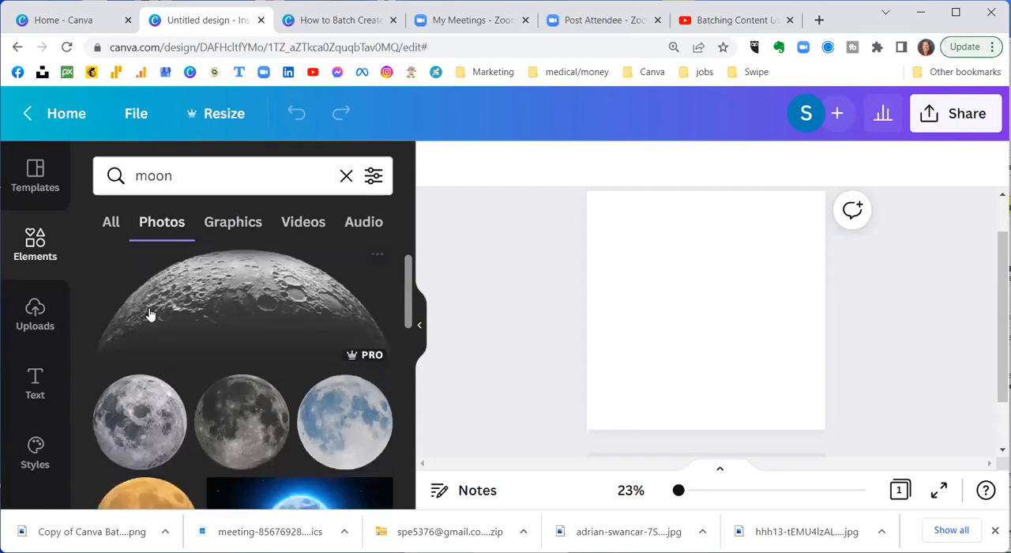
scroll(148, 314, down, 2)
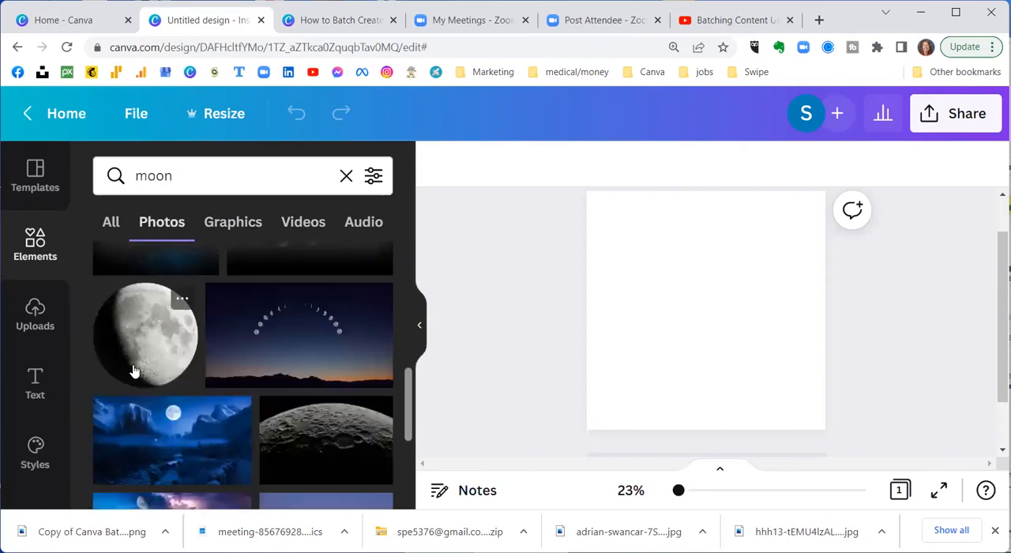
scroll(134, 371, down, 2)
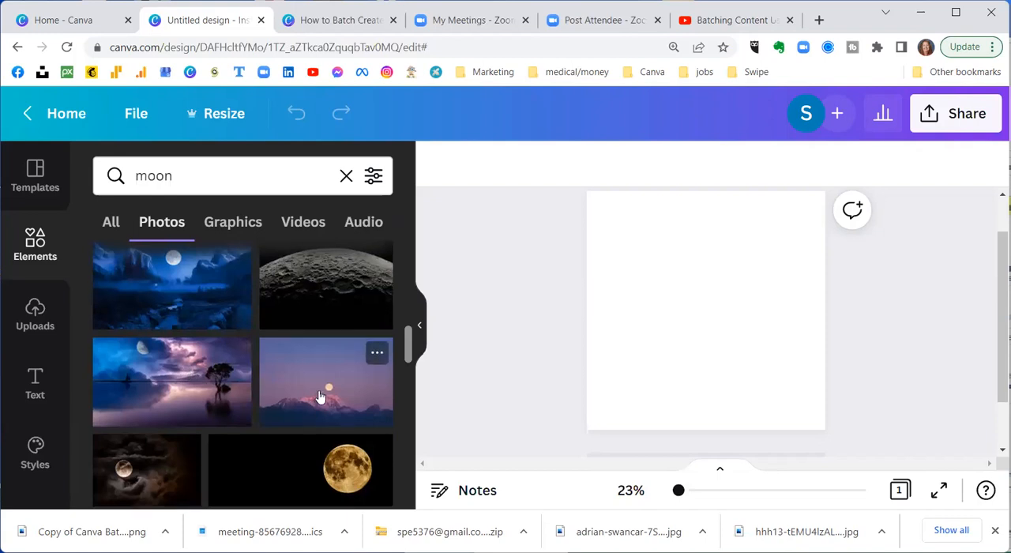
scroll(296, 412, down, 2)
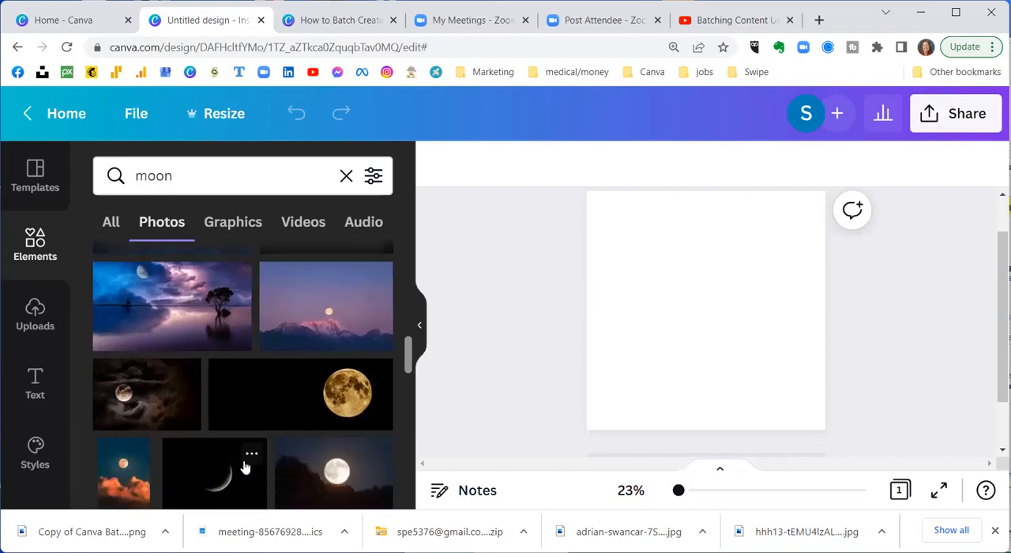
scroll(270, 457, down, 2)
scroll(271, 458, down, 2)
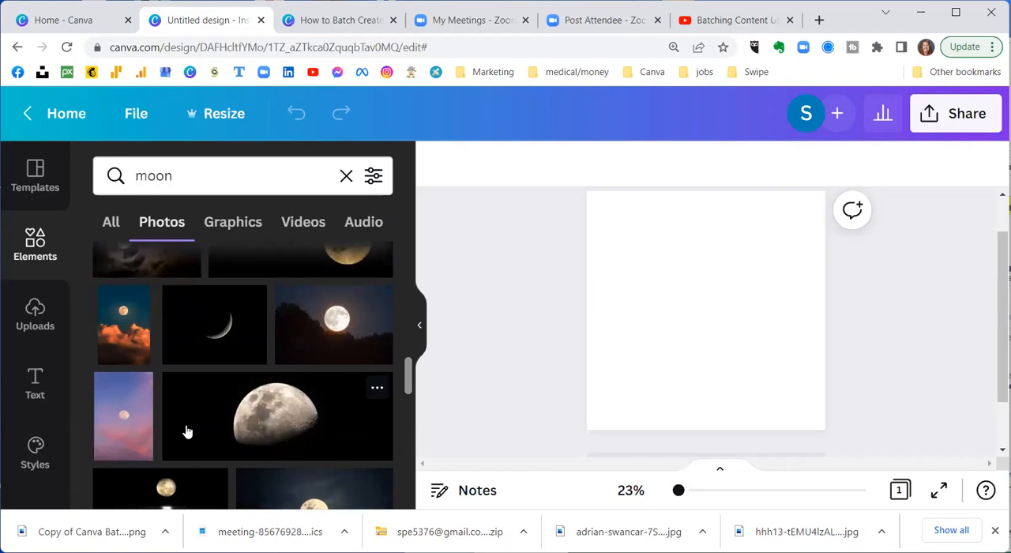
scroll(185, 429, up, 5)
scroll(190, 395, up, 3)
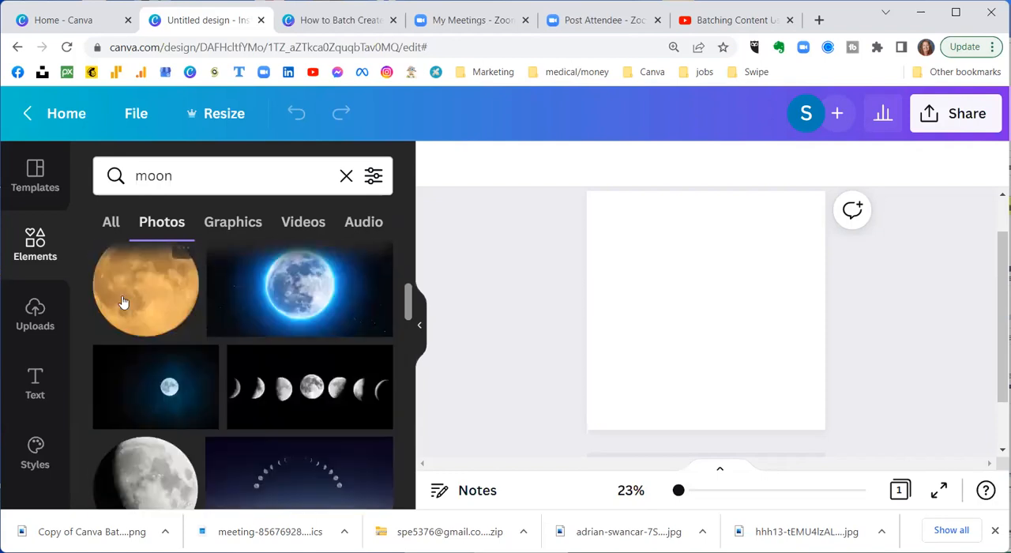
scroll(135, 303, down, 5)
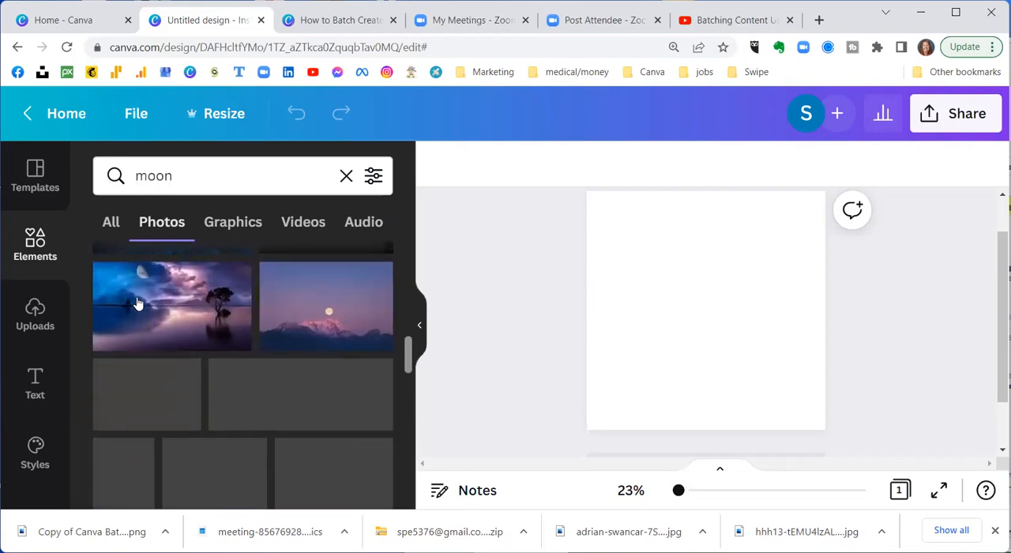
click(137, 302)
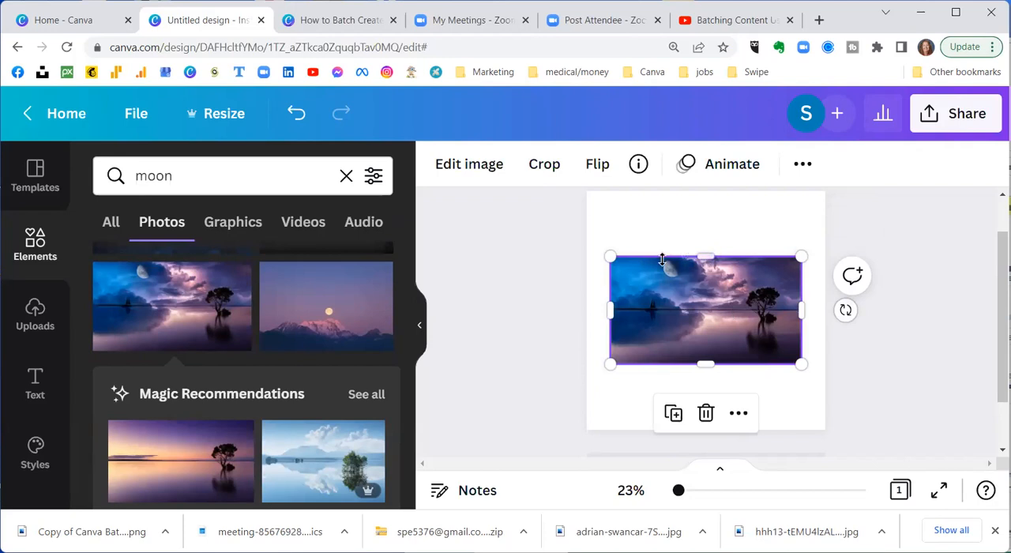
Step: Enlarge the moon photo until it covers the whole page, and crop away part of its left and right overhang
drag(610, 256, 515, 164)
drag(796, 360, 880, 492)
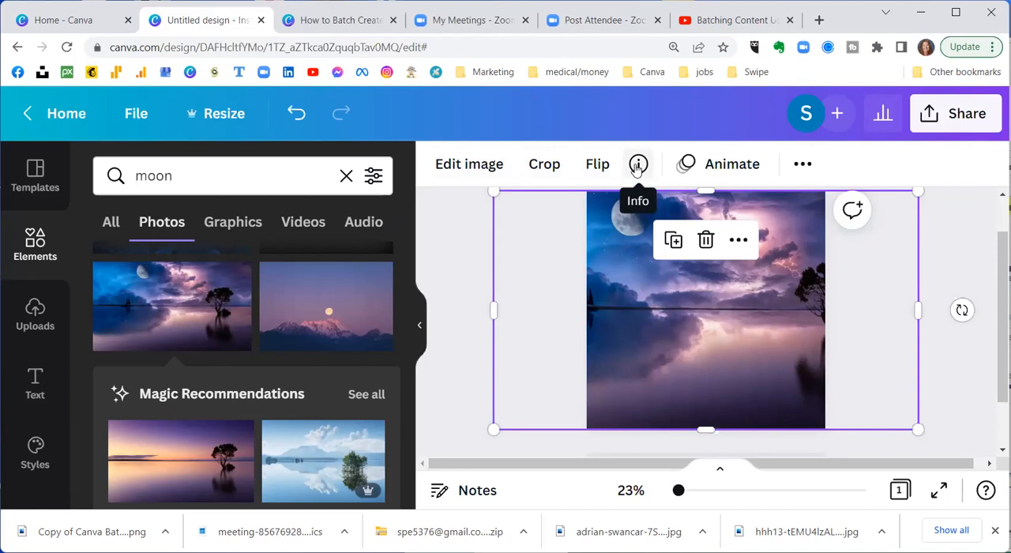
click(544, 164)
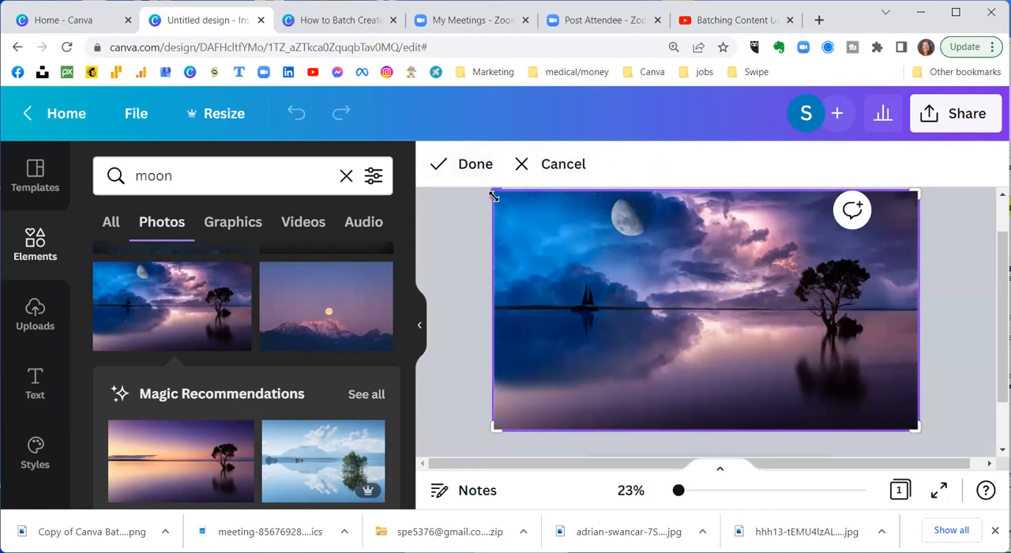
drag(495, 193, 582, 190)
drag(917, 190, 893, 190)
click(469, 166)
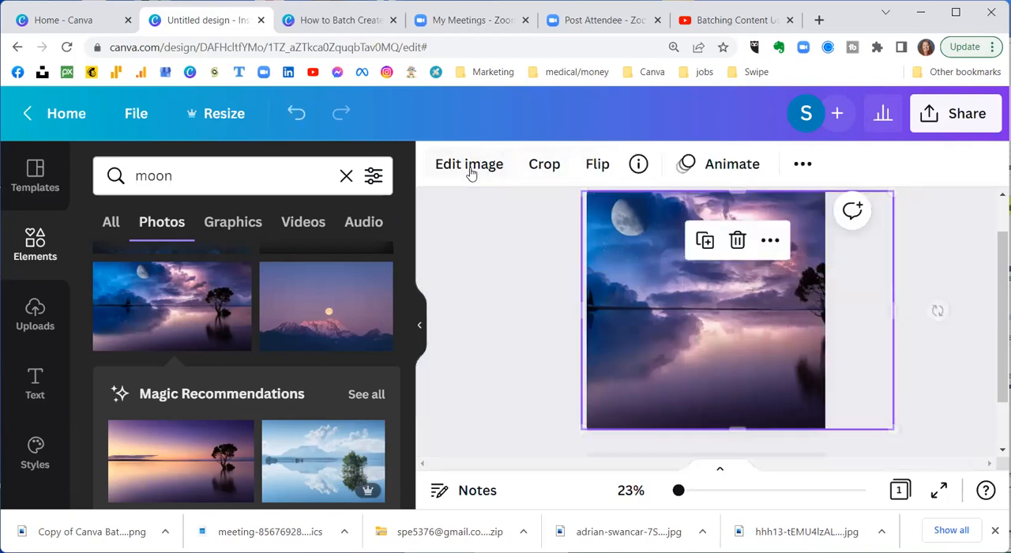
click(532, 329)
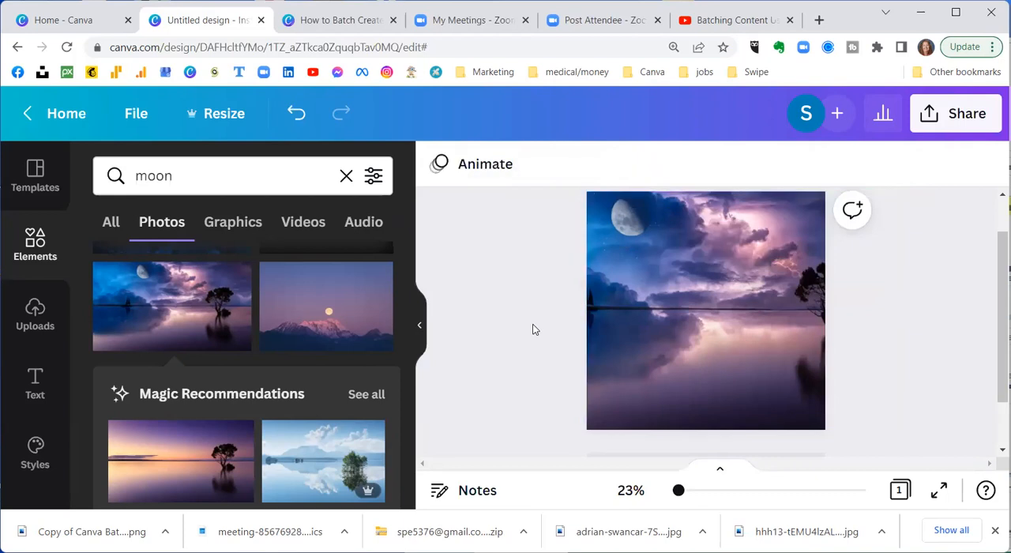
Step: Add a basic square shape to the page and place it in the photo's lower-right area
scroll(532, 330, down, 1)
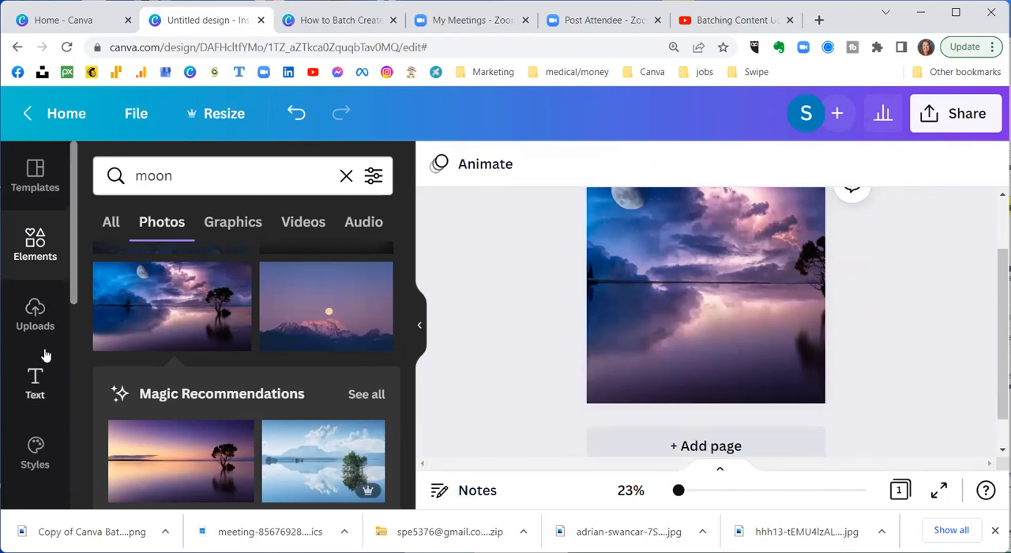
click(346, 176)
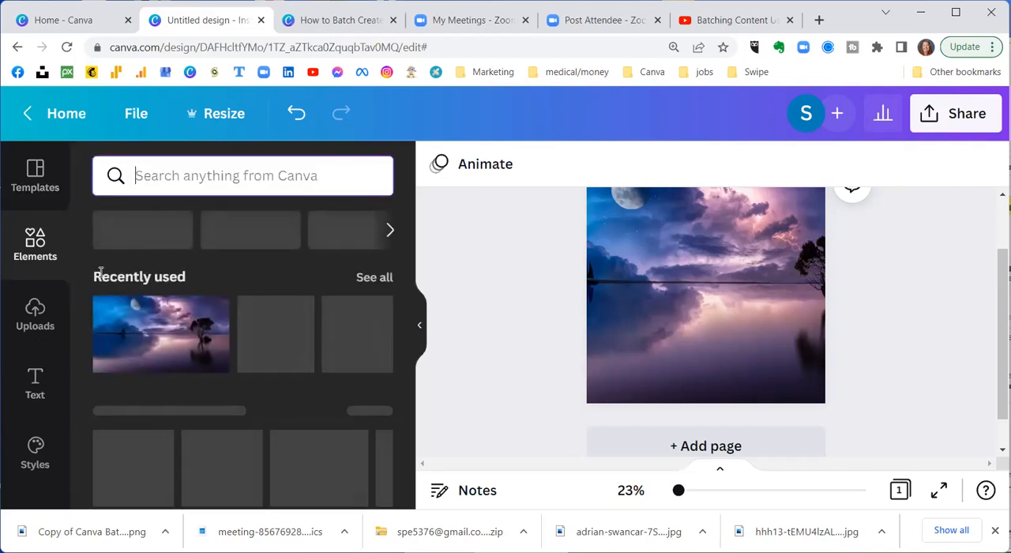
scroll(160, 254, down, 1)
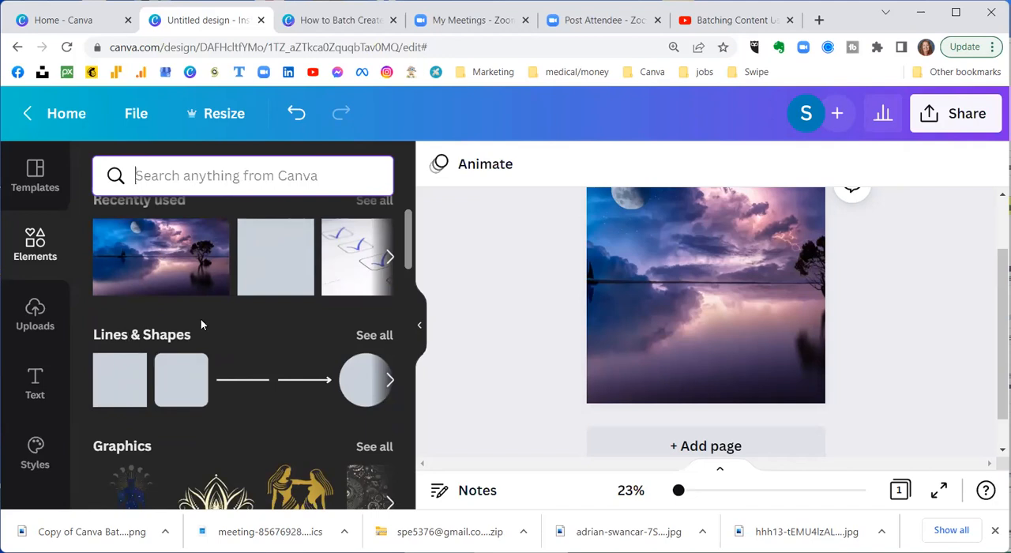
click(114, 390)
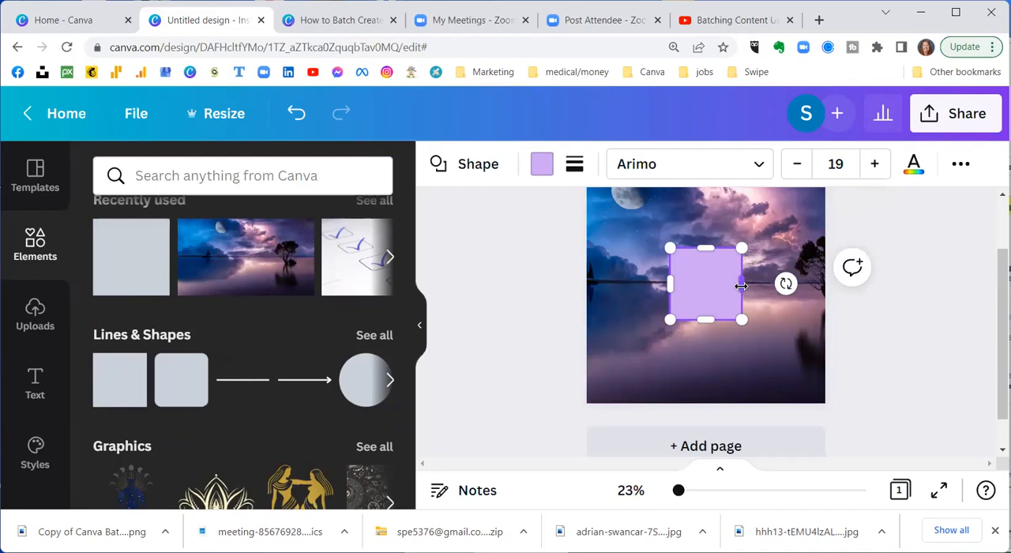
drag(734, 293, 801, 361)
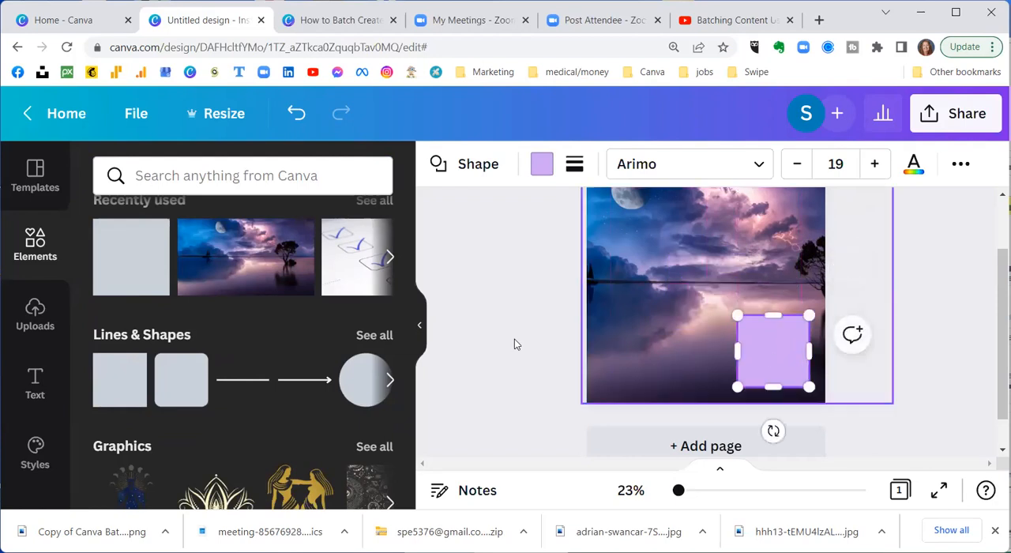
Step: Add a heading text box to the page and move it toward the photo's lower-left area, away from the square
click(35, 386)
click(176, 268)
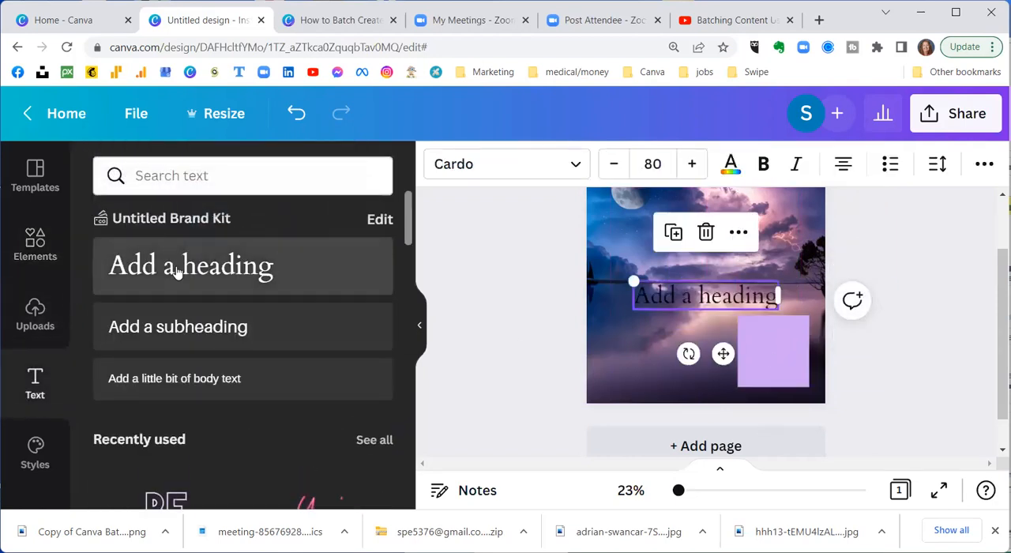
drag(723, 353, 668, 397)
Step: Move the purple square to the middle of the photo and stretch it into a large text panel, keeping the heading clear below
drag(768, 346, 628, 274)
drag(750, 275, 801, 275)
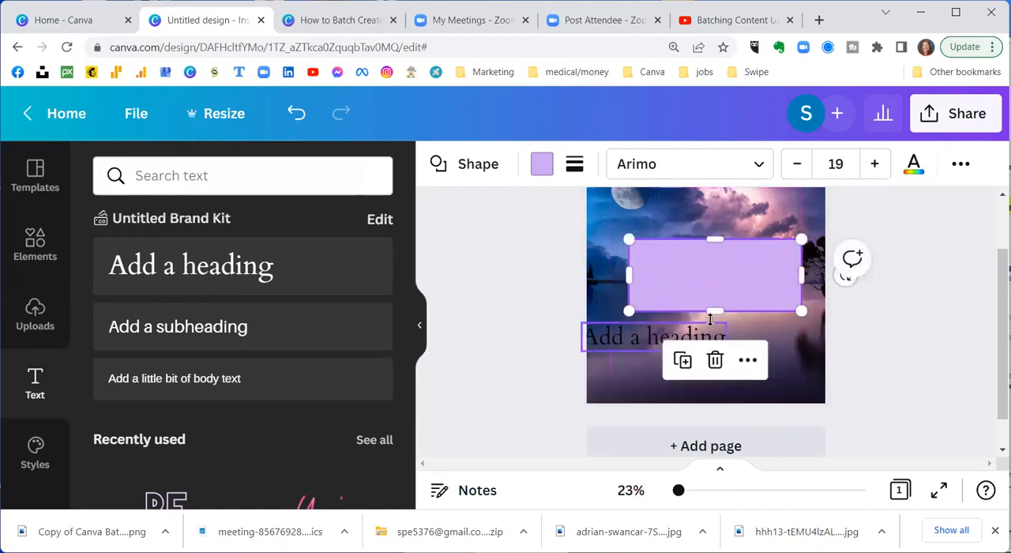
click(642, 338)
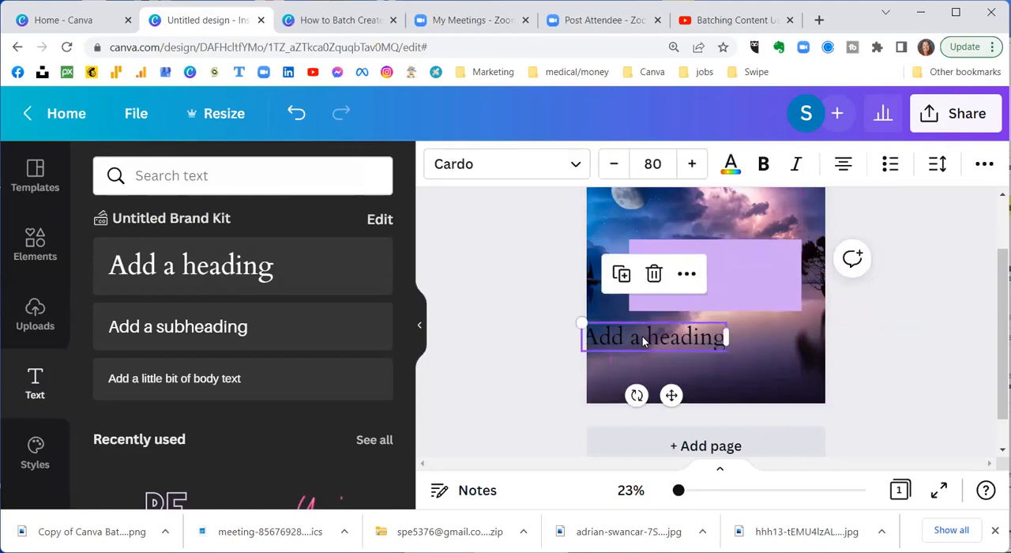
click(709, 292)
Step: Place the heading at the top of the purple panel and change its text to "Sleep Tips"
drag(710, 313, 741, 261)
double_click(742, 262)
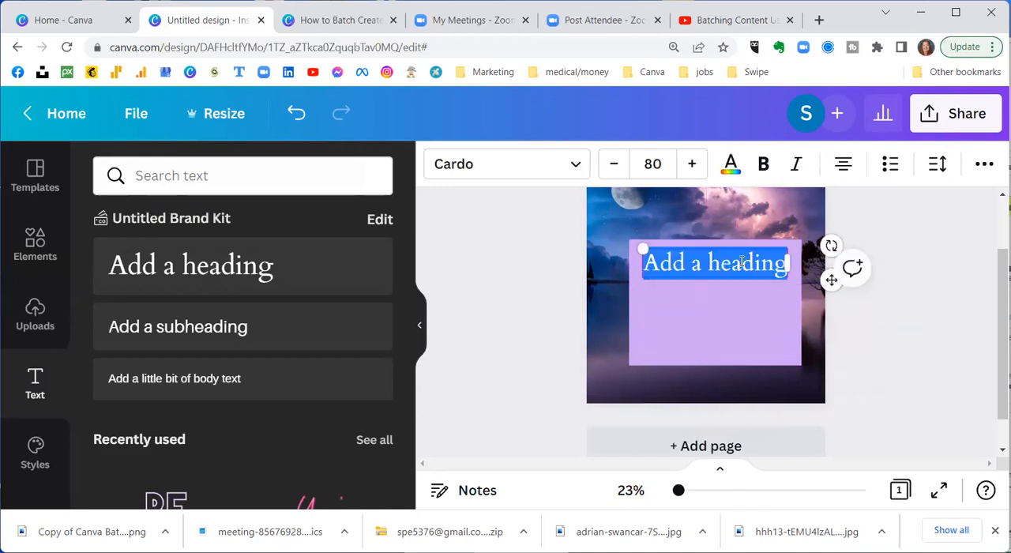
text(Sleep Tips)
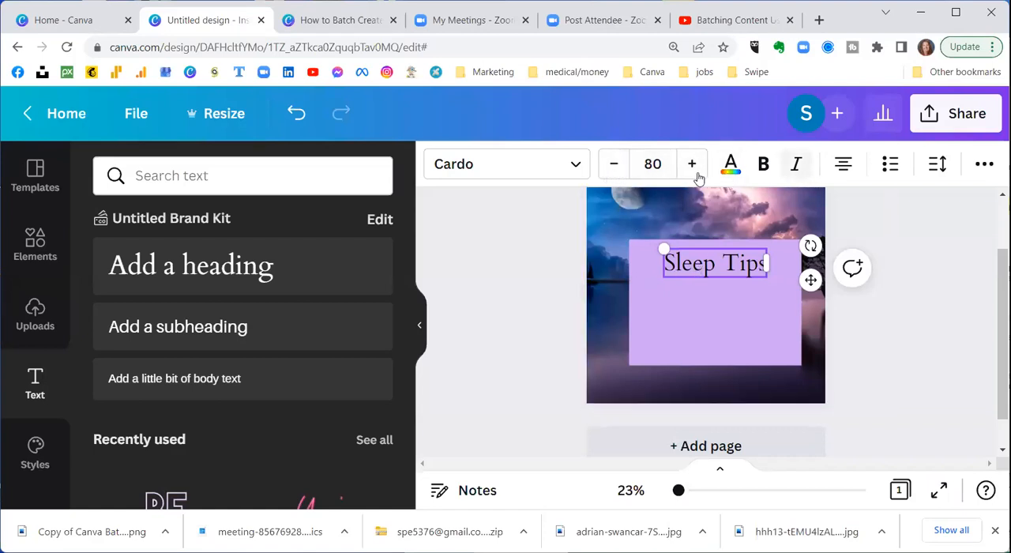
Step: Widen the "Sleep Tips" heading box, set its text alignment to justified and its font size to 64
click(843, 164)
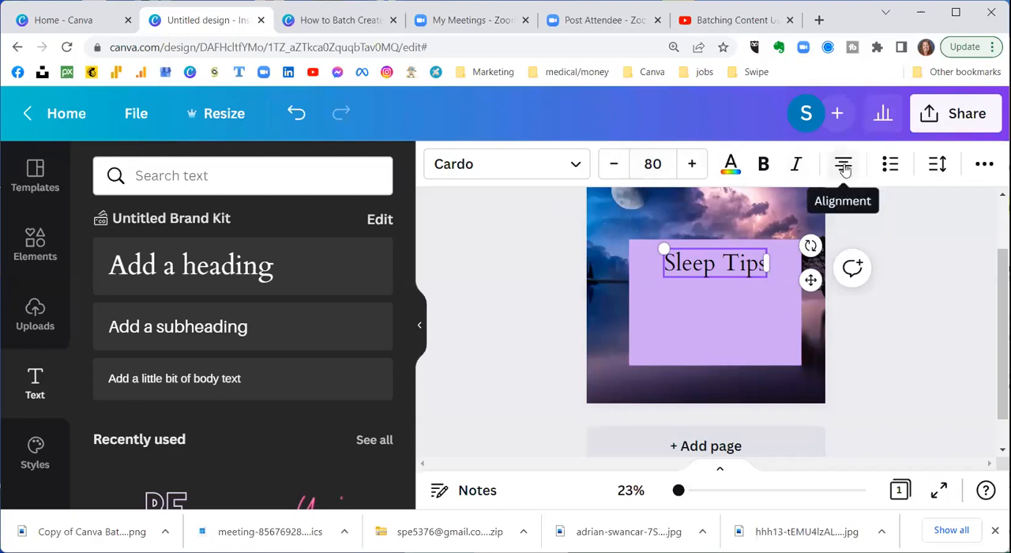
click(843, 164)
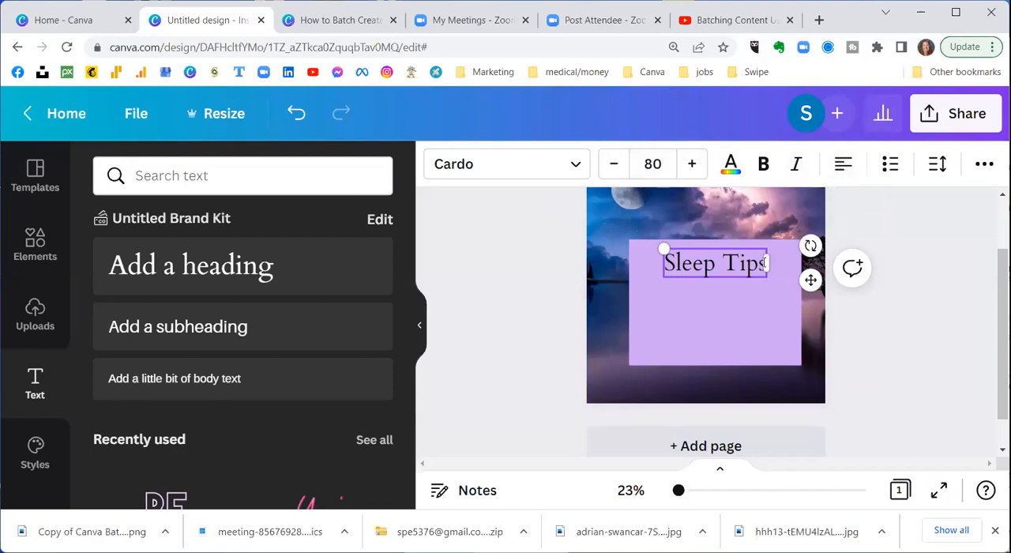
drag(767, 264, 781, 263)
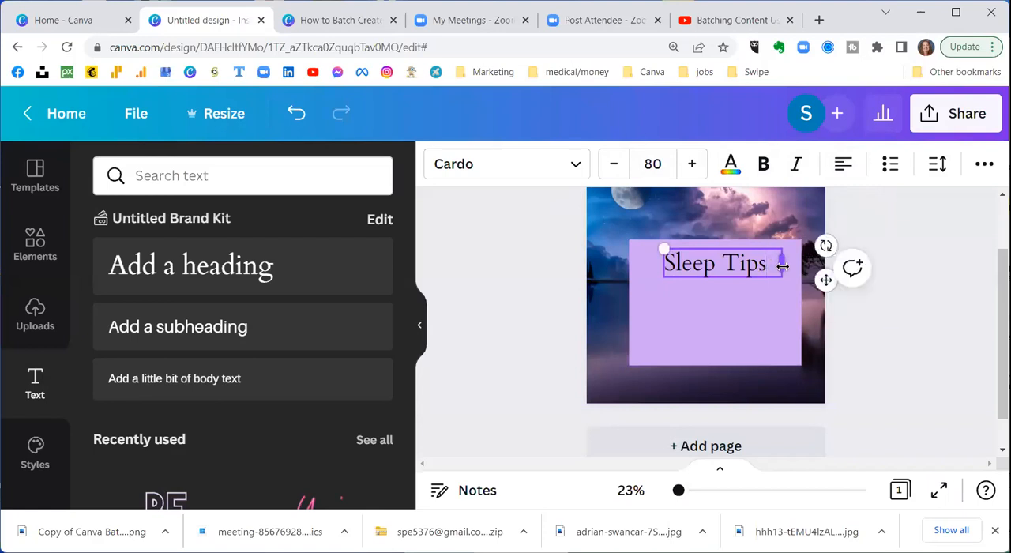
click(844, 166)
click(643, 162)
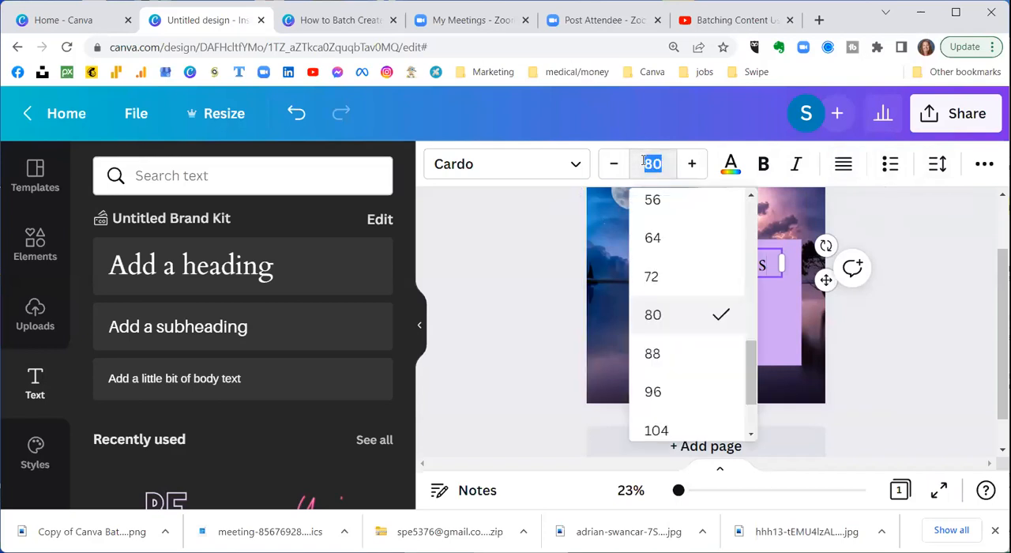
click(651, 238)
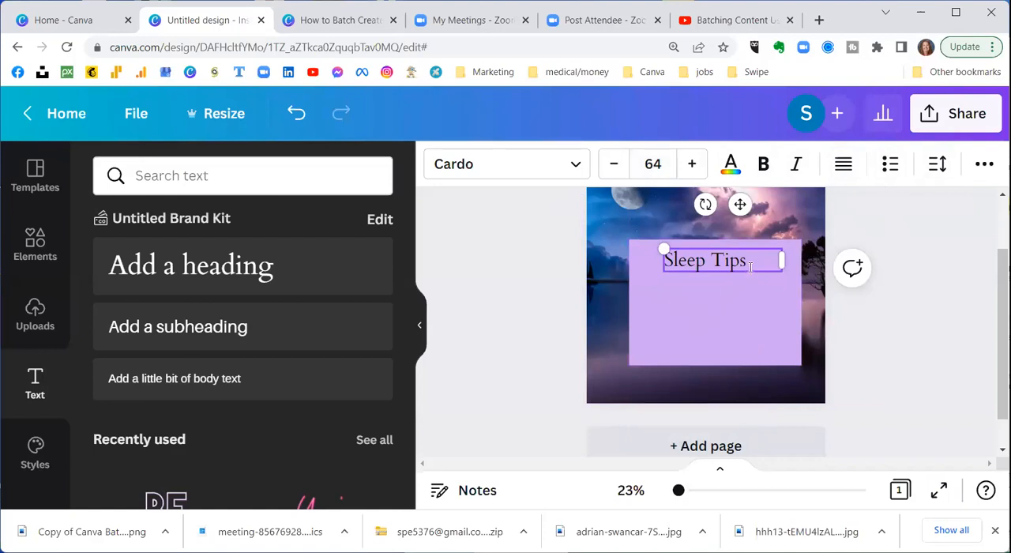
Step: Narrow the "Sleep Tips" text box to fit its words and position it near the top centre of the purple panel
mouse_move(740, 272)
mouse_down()
mouse_move(724, 266)
mouse_move(732, 270)
mouse_up()
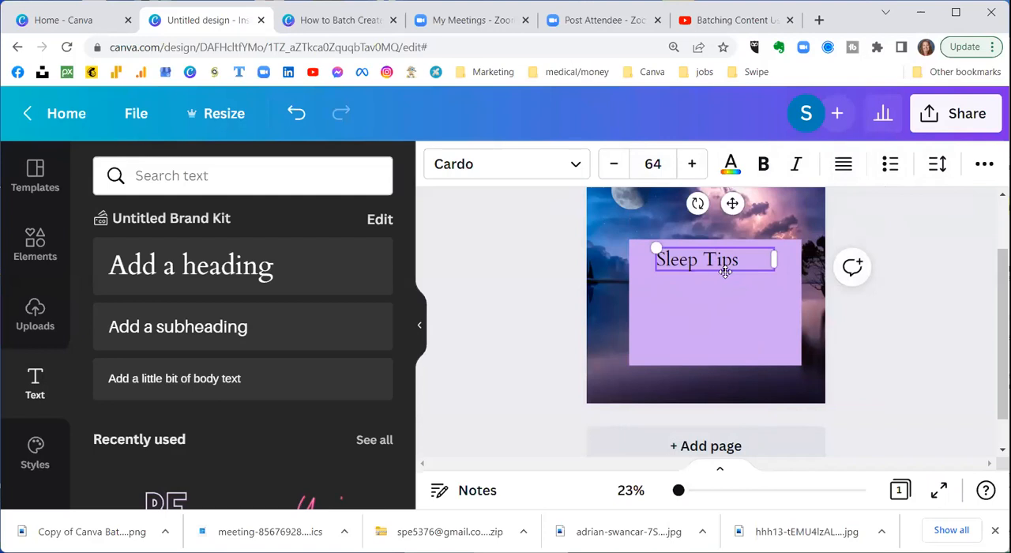
mouse_move(725, 271)
mouse_down()
mouse_move(728, 282)
mouse_move(725, 271)
mouse_up()
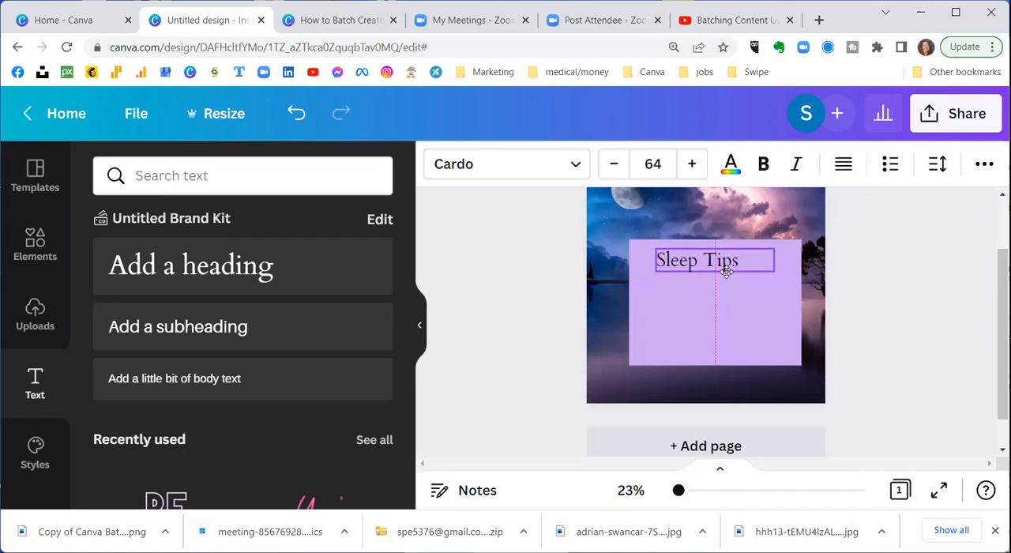
drag(726, 271, 726, 271)
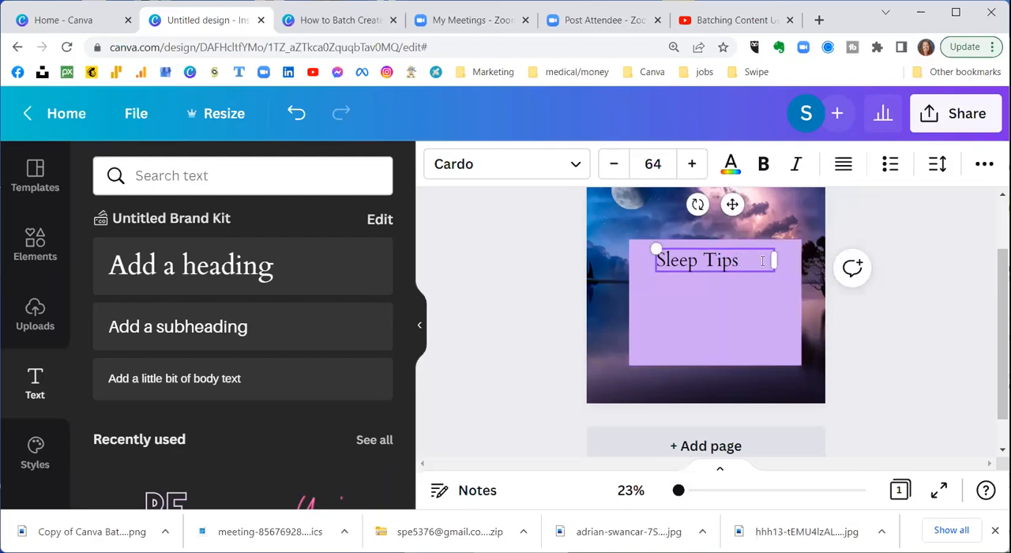
drag(773, 261, 705, 270)
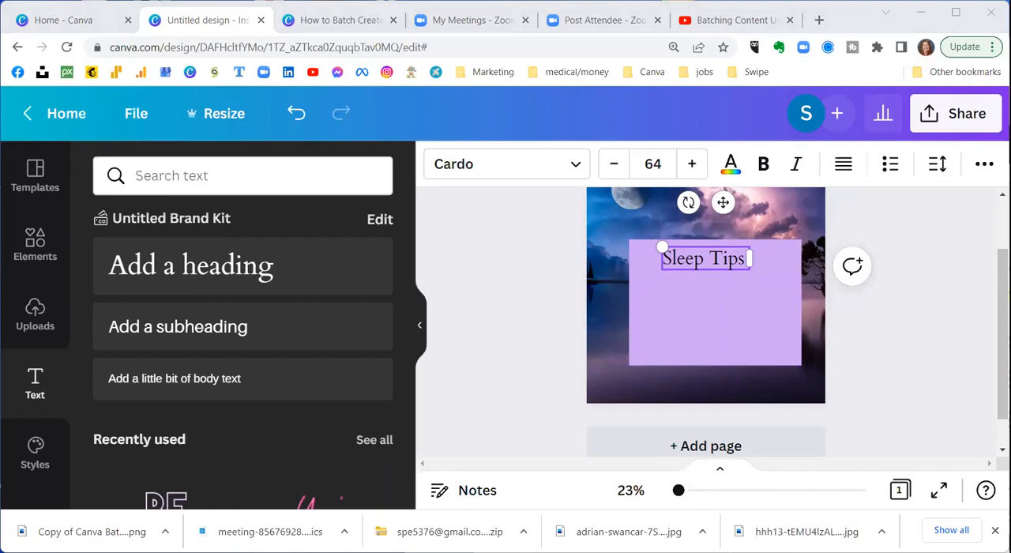
click(492, 254)
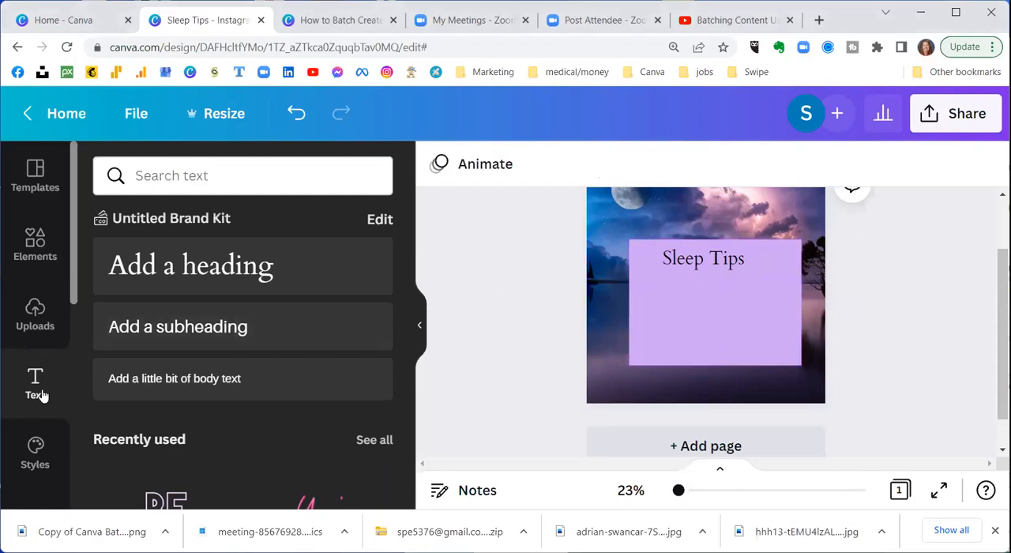
Step: Add a subheading with the pasted tip "Follow a consistent sleep schedule with the same wake-up time every day, including on weekends." and narrow it to the panel
click(225, 325)
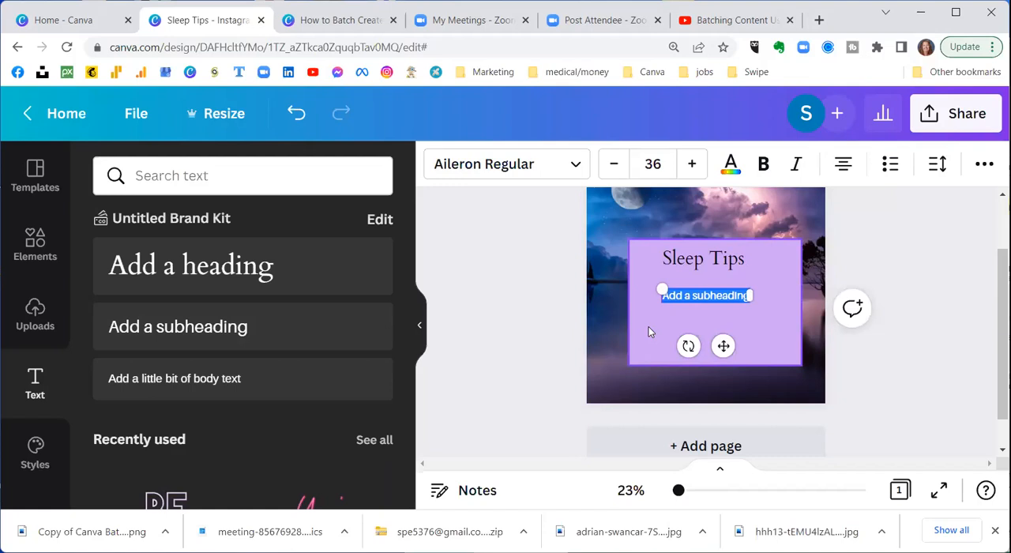
text(Follow a consistent sleep schedule with the same wake-up time every day, including on weekends.)
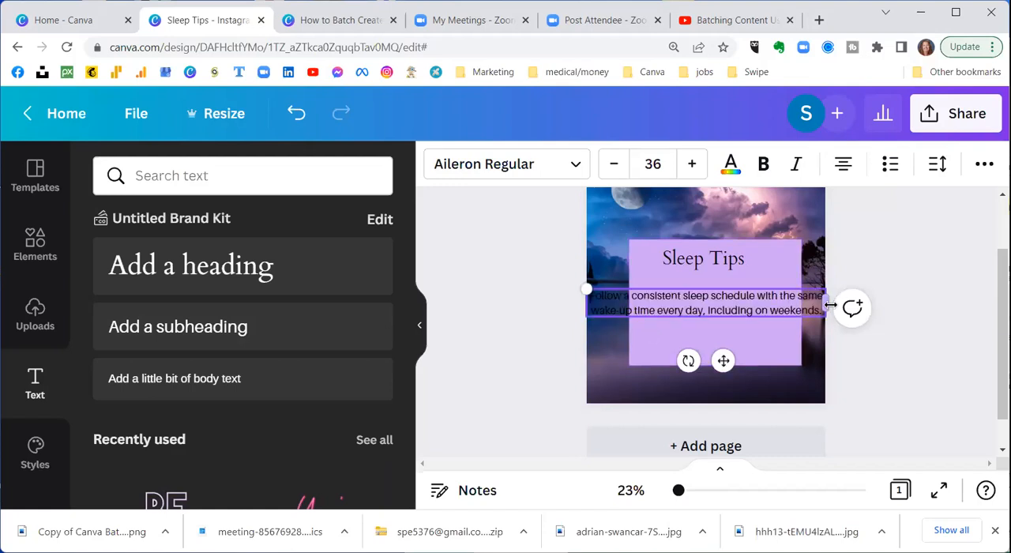
drag(822, 309, 782, 309)
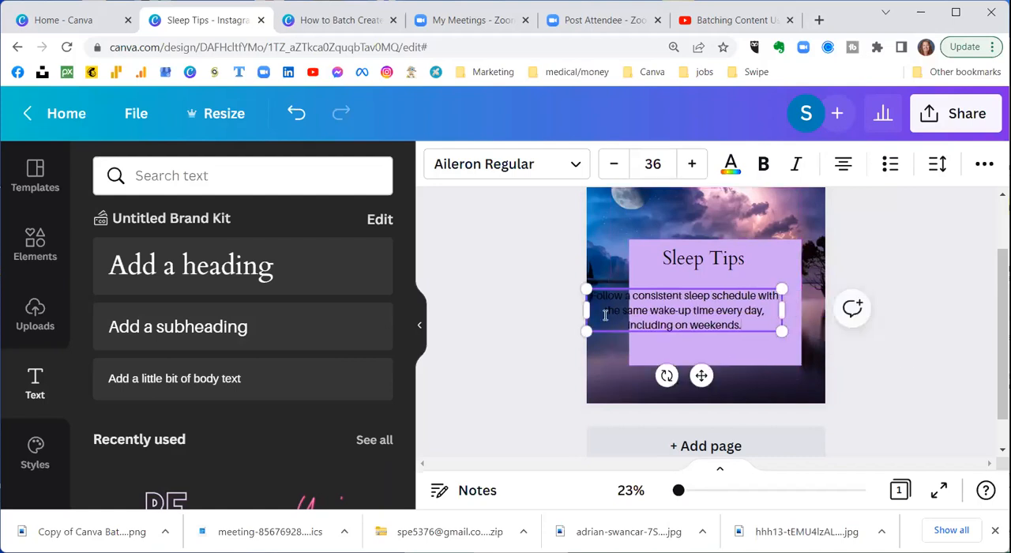
drag(579, 308, 635, 315)
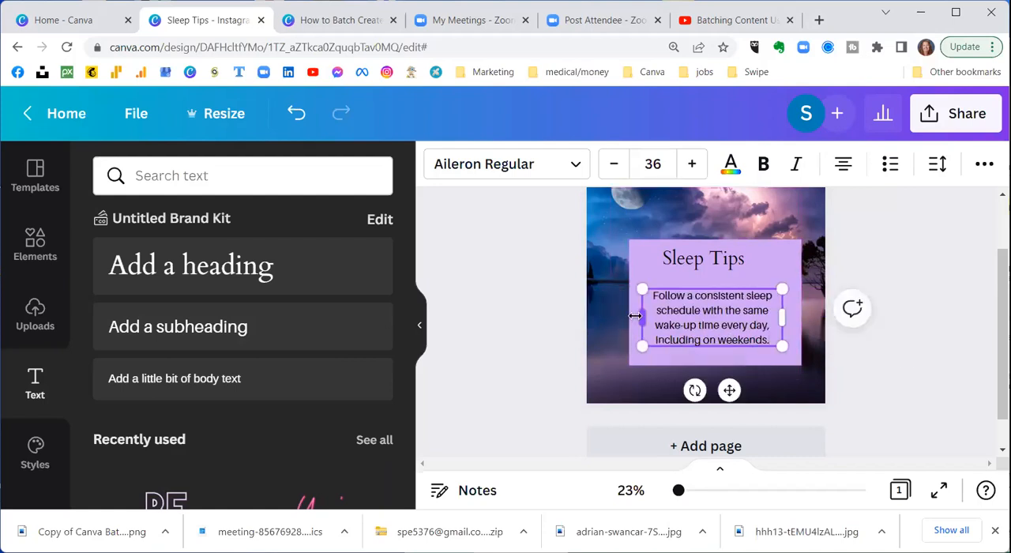
Step: Left-align the sleep schedule tip, narrow its text box slightly and position it beneath the "Sleep Tips" heading
click(843, 166)
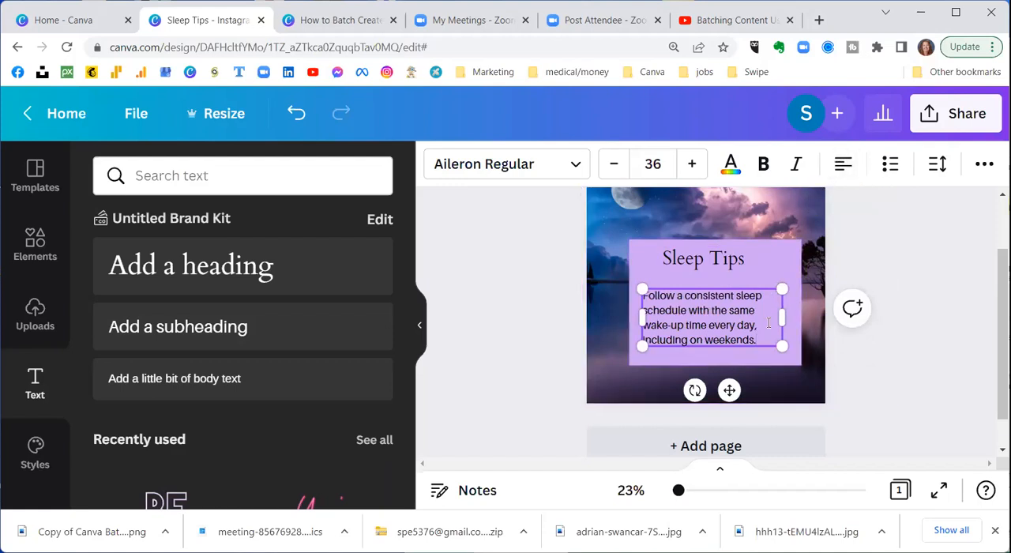
drag(781, 317, 772, 319)
drag(722, 388, 733, 384)
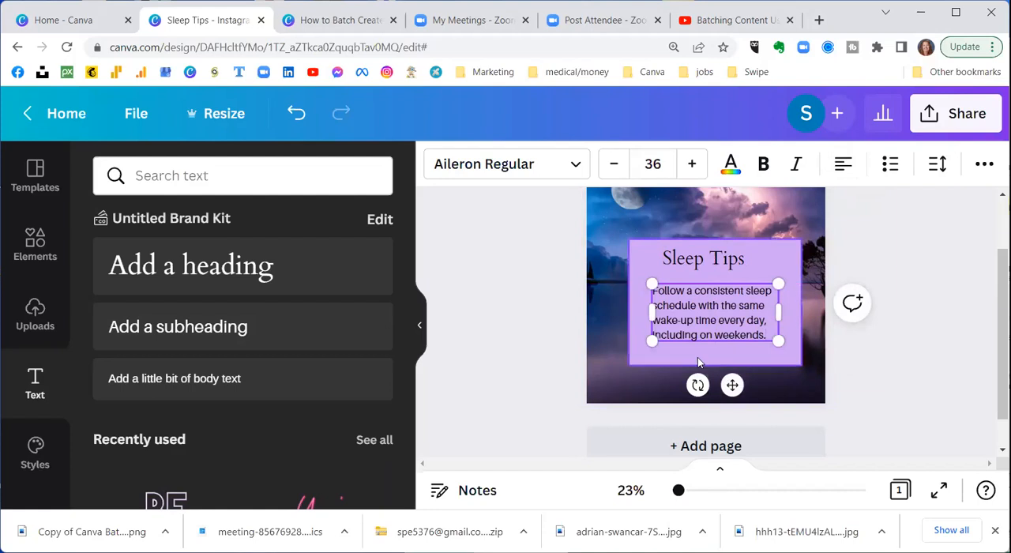
click(547, 300)
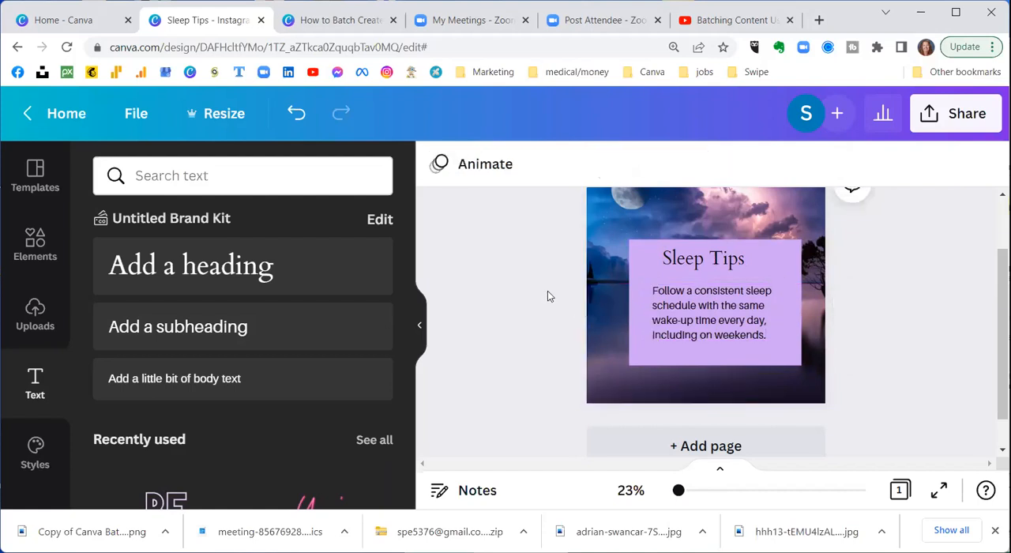
Step: Extend the purple panel's top and left edges outward to add space around the text, and select the tip text
scroll(547, 292, up, 1)
click(640, 341)
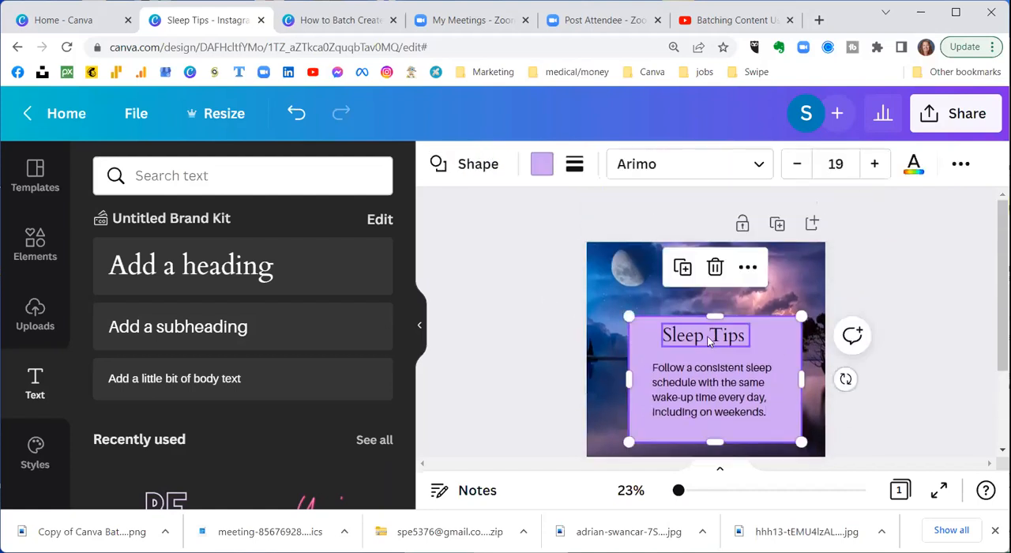
drag(713, 316, 714, 305)
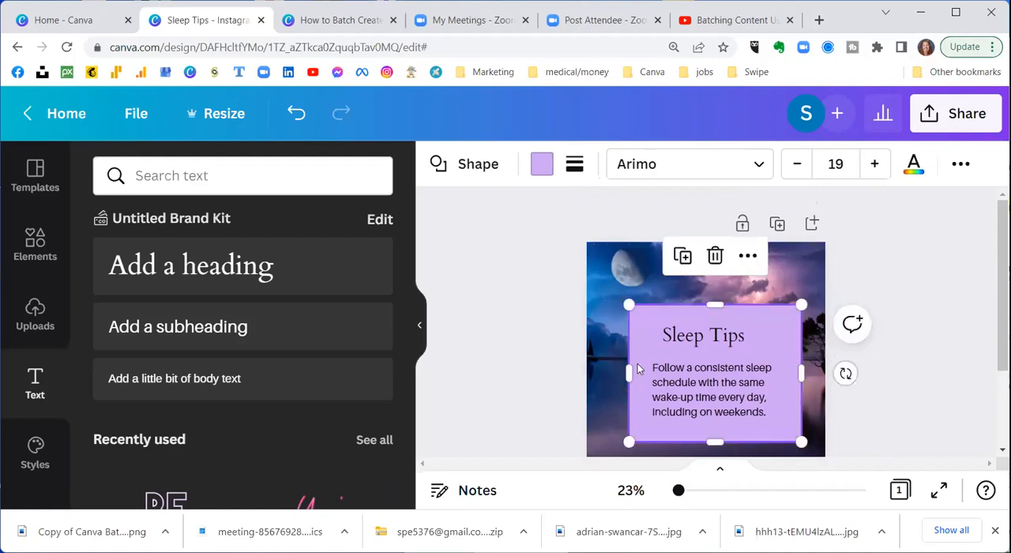
drag(629, 376, 617, 374)
click(762, 371)
scroll(724, 332, down, 2)
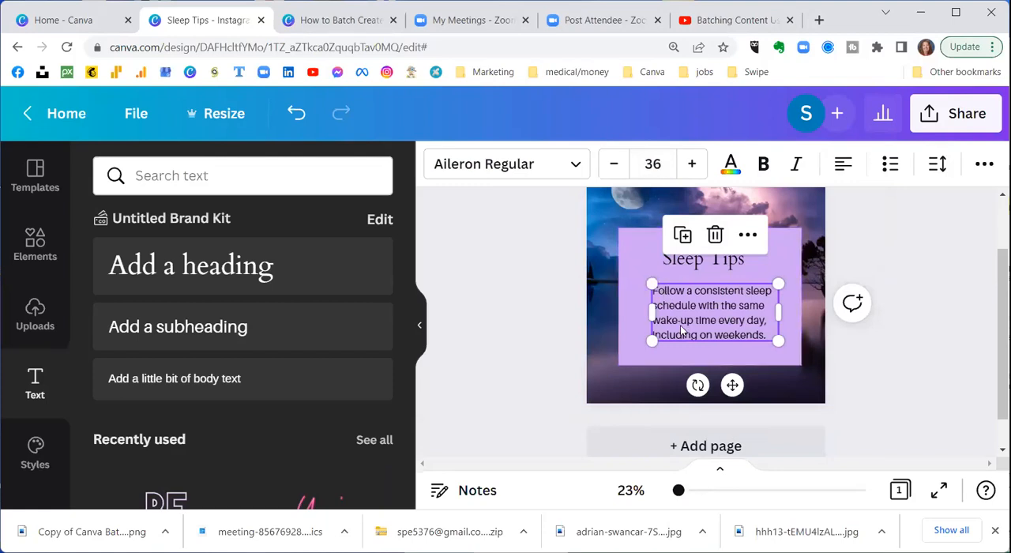
Step: Deselect the tip text and duplicate the finished "Sleep Tips" page as a second page
click(551, 267)
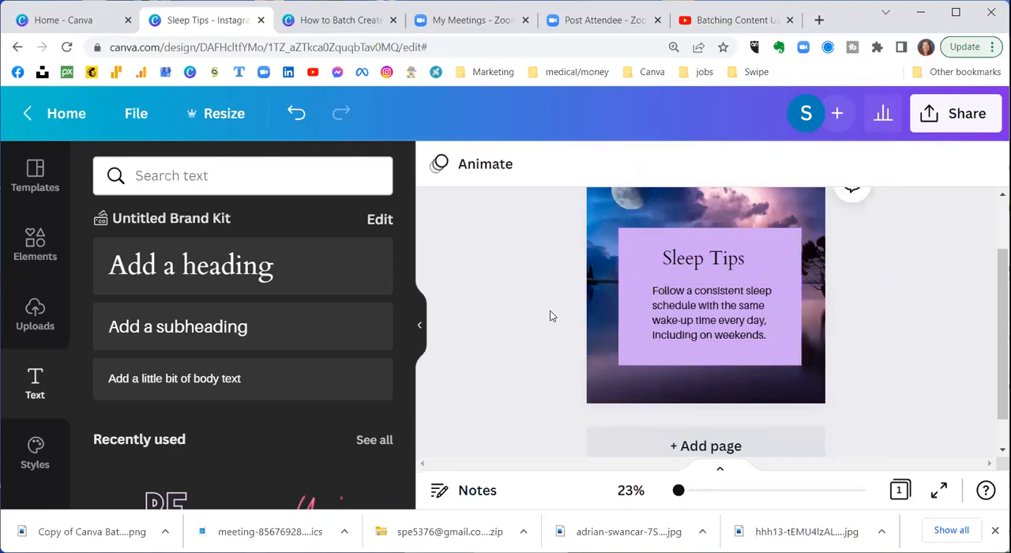
scroll(550, 310, up, 1)
scroll(550, 310, down, 1)
scroll(534, 270, up, 2)
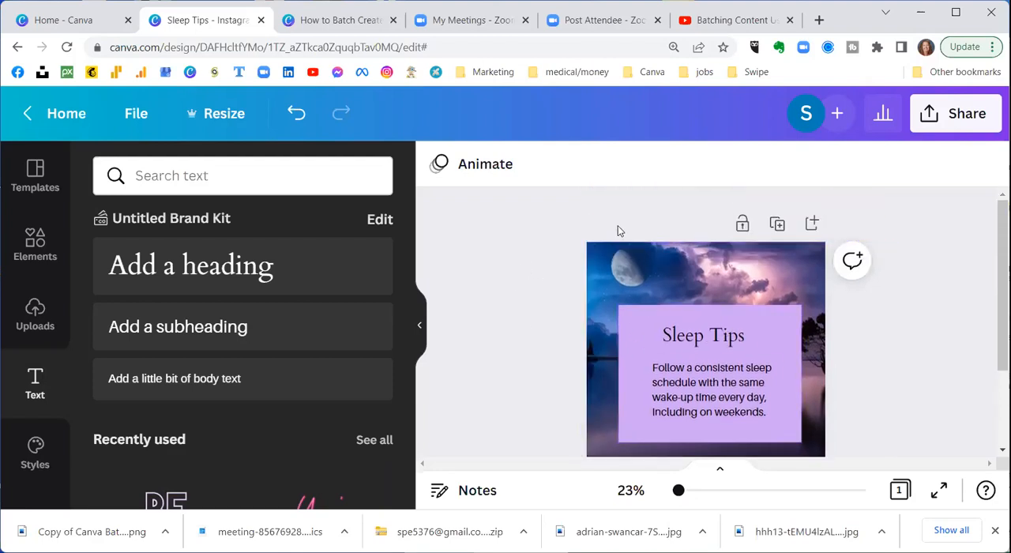
click(777, 227)
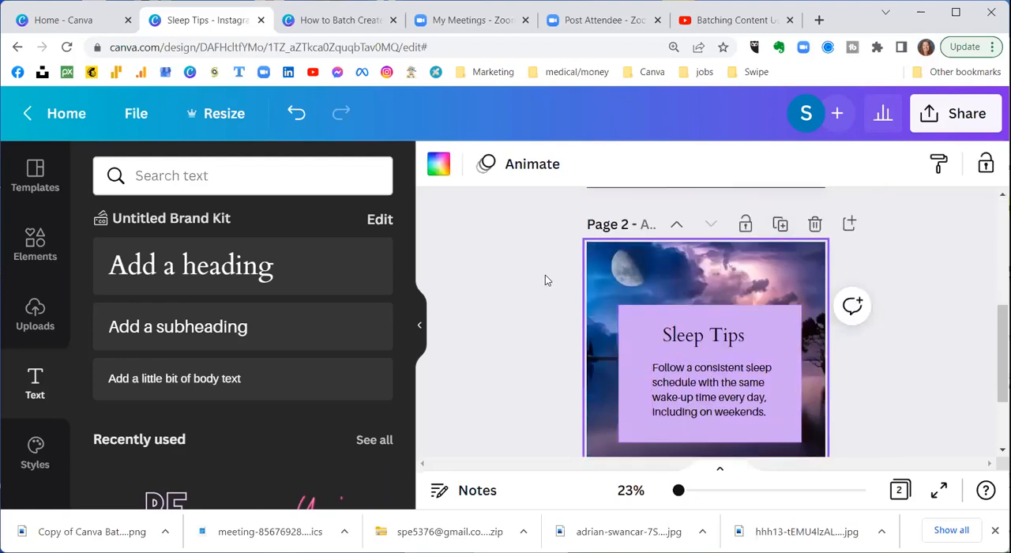
Step: Replace the tip on page 2 with the pasted text "Make time for physical activity. Regular exercise benefits the body in many ways, and facilitating better sleep is one of them."
scroll(544, 275, up, 2)
scroll(544, 276, down, 4)
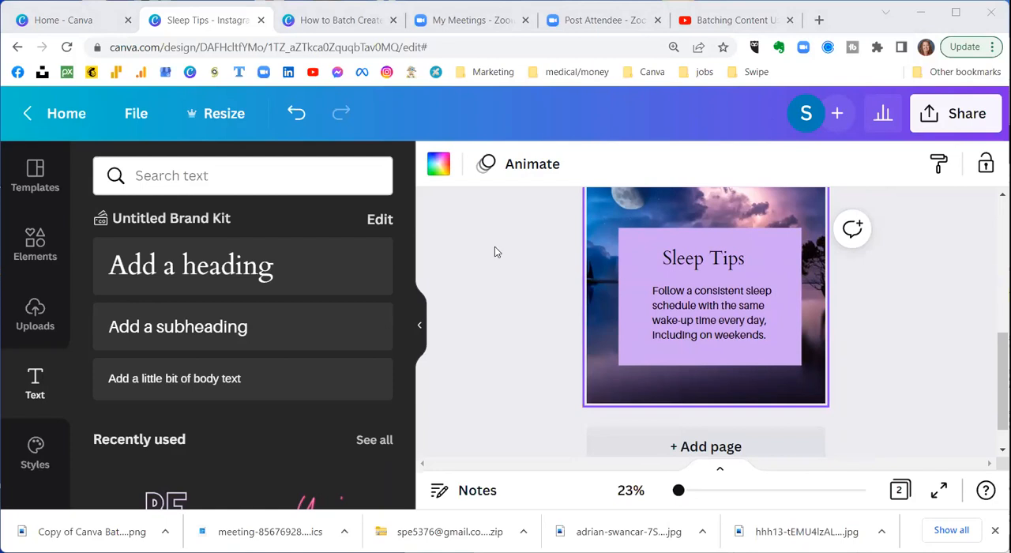
click(662, 289)
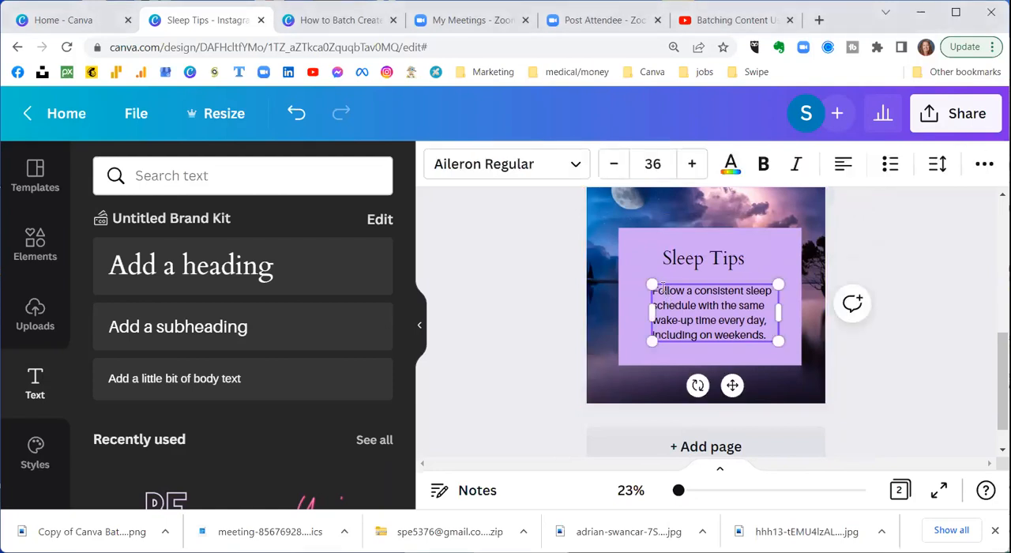
drag(767, 334, 644, 289)
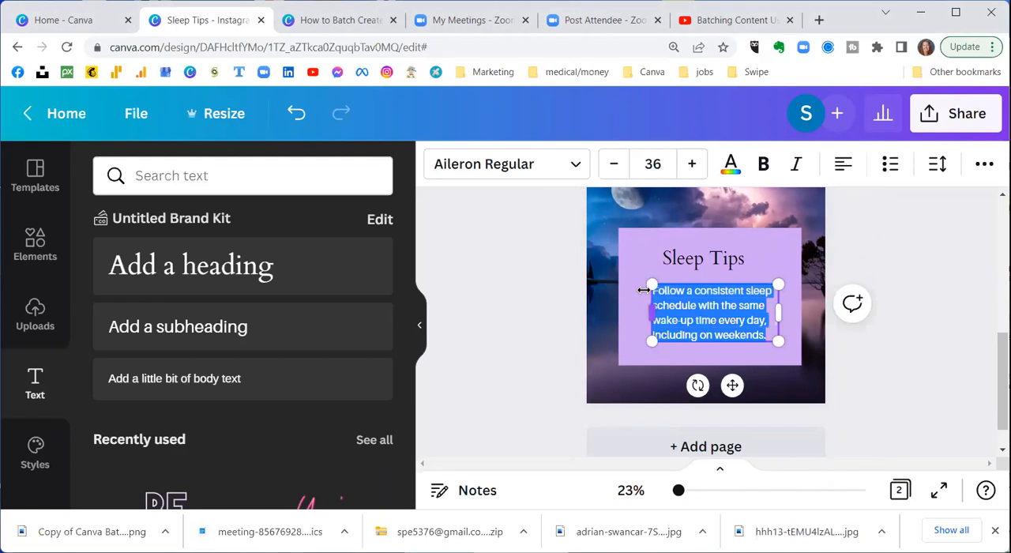
text(Make time for physical activity. Regular exercise benefits the body in many ways, and facilitating better sleep is one of them.)
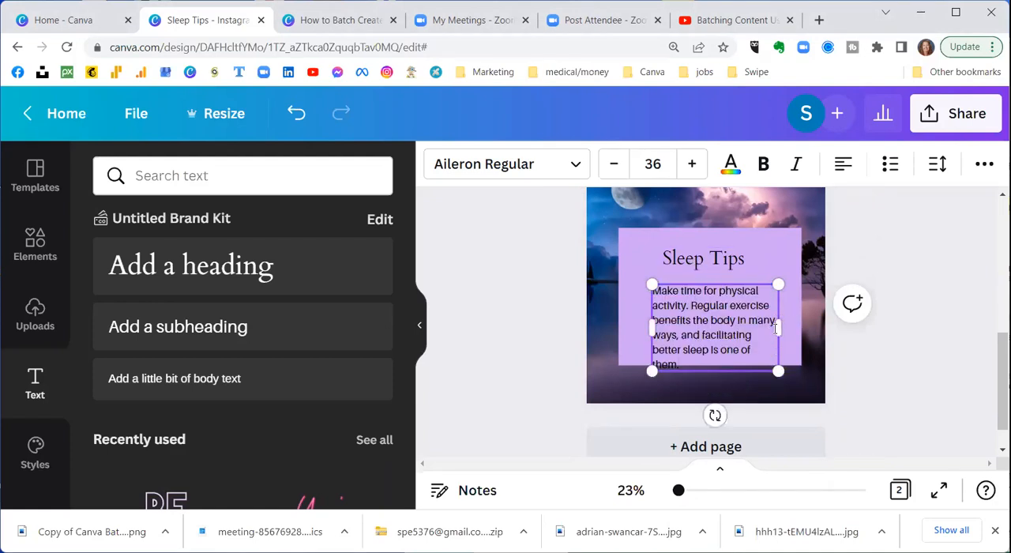
Step: Widen the physical activity tip's text box, shift it up and left inside the purple panel, and raise the "Sleep Tips" heading slightly
drag(778, 327, 792, 327)
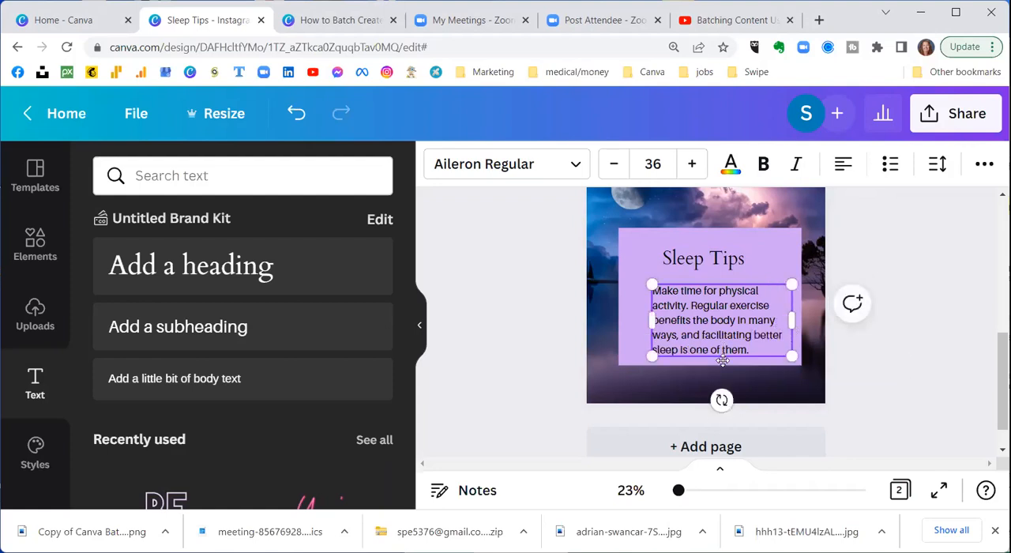
drag(721, 360, 714, 355)
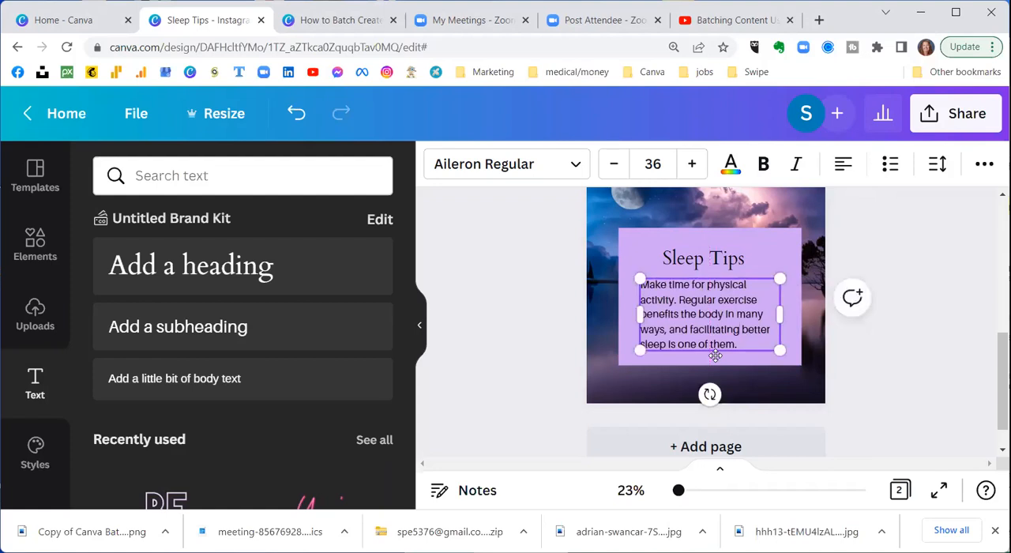
click(684, 258)
drag(684, 258, 683, 258)
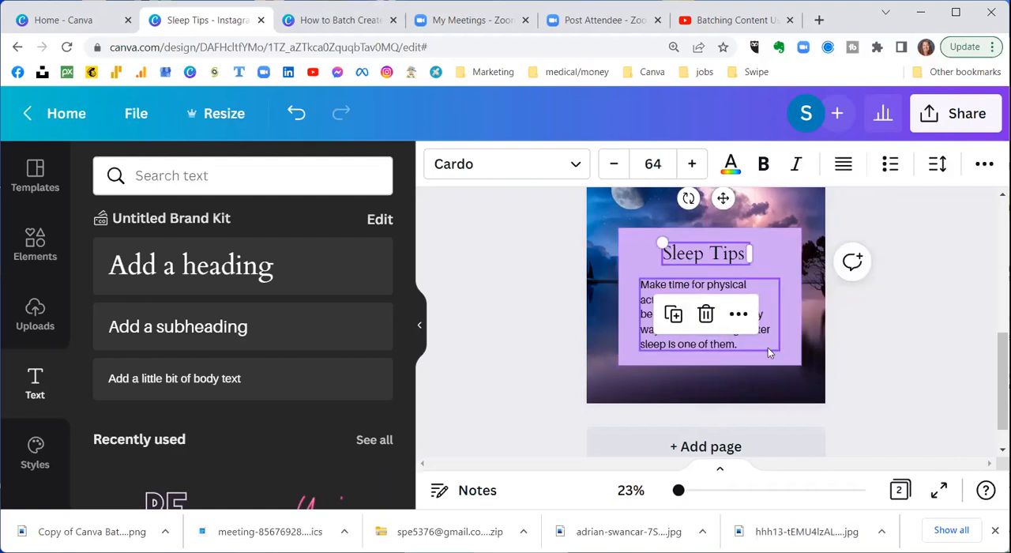
click(531, 252)
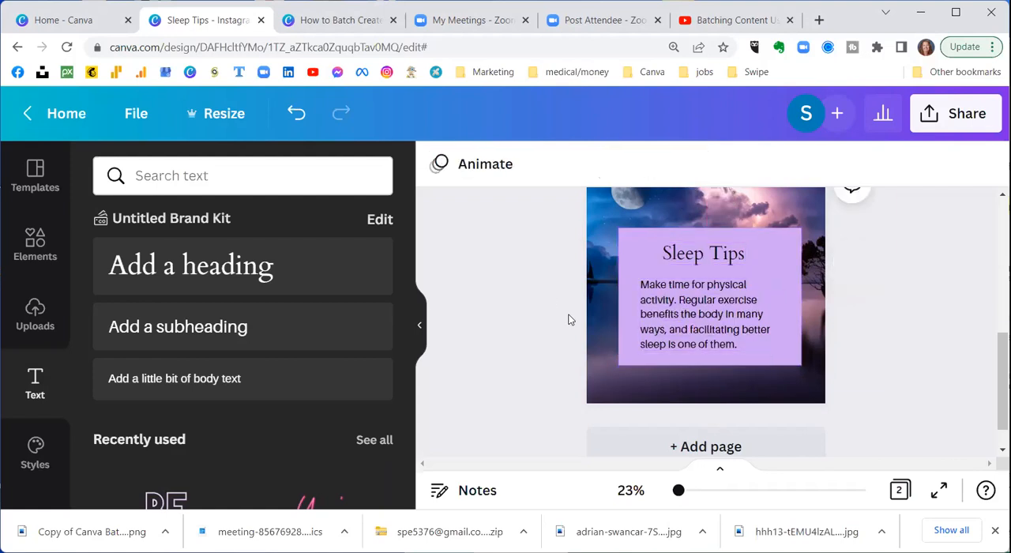
scroll(565, 317, up, 1)
scroll(560, 315, down, 1)
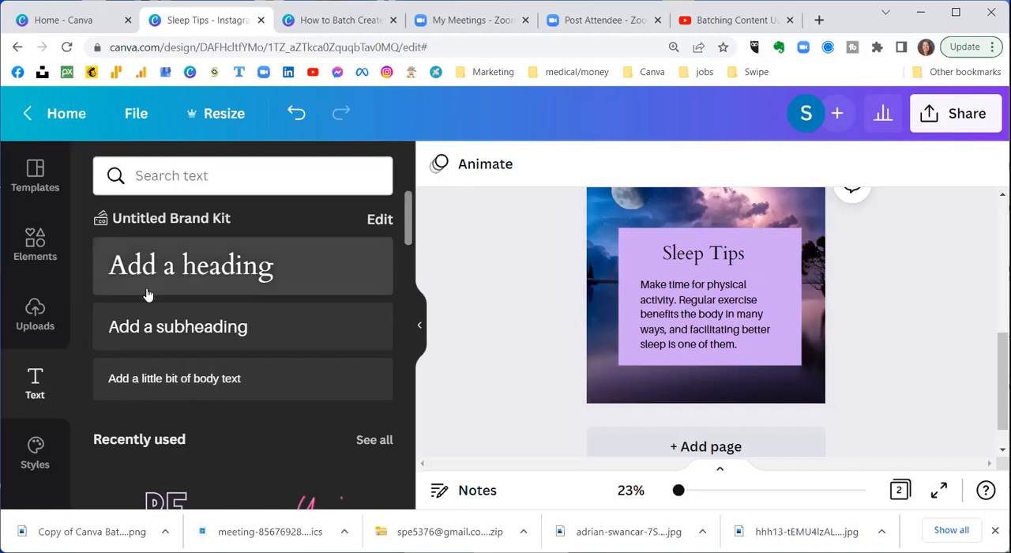
Step: Add a subheading reading "My Business Name" to page 2 and place it centred below the purple panel
click(138, 324)
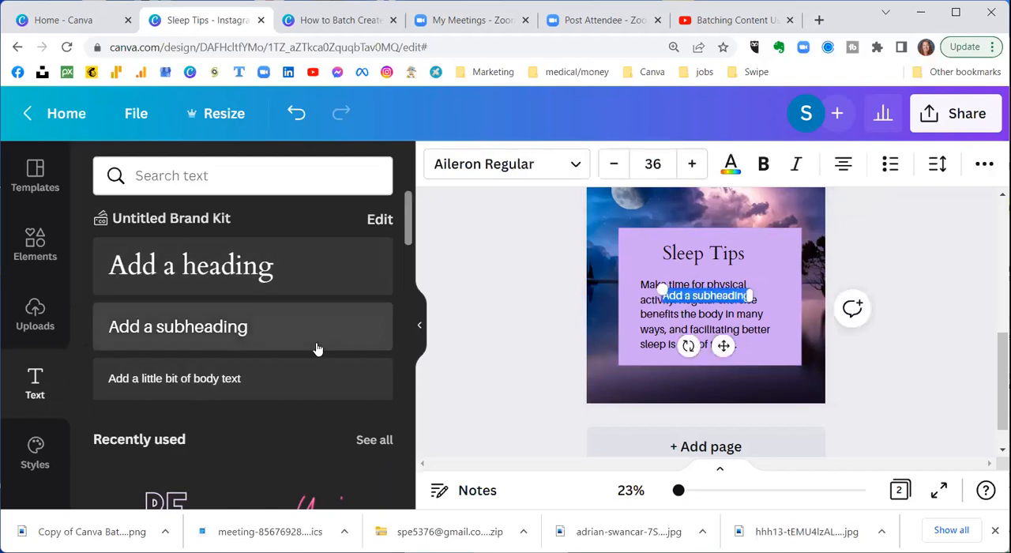
text(My Bus)
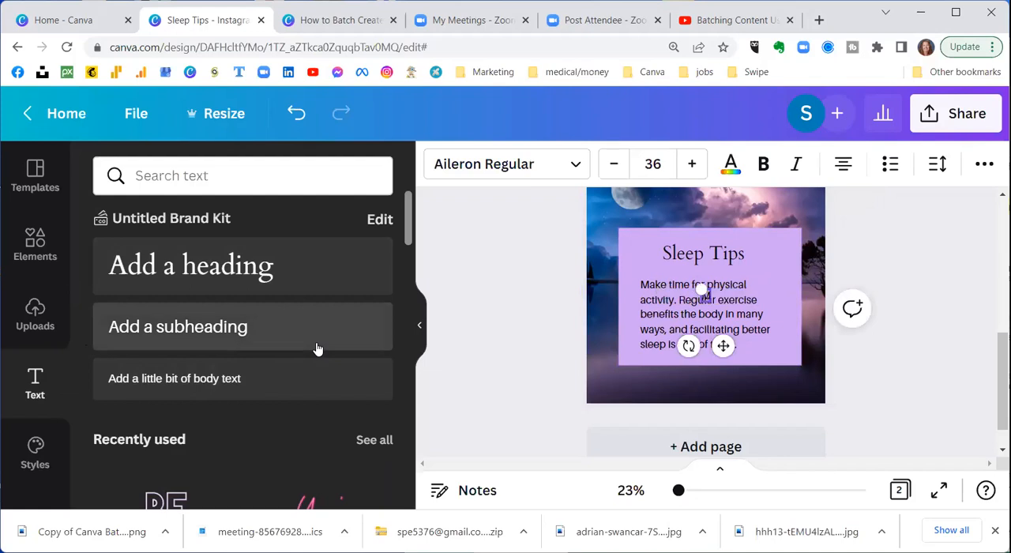
text(ine)
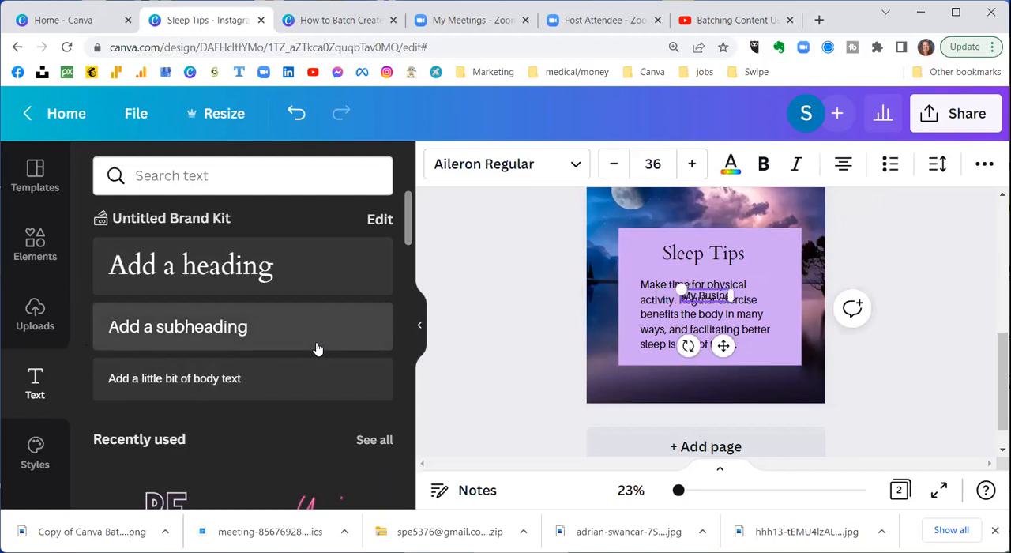
text(ss Name)
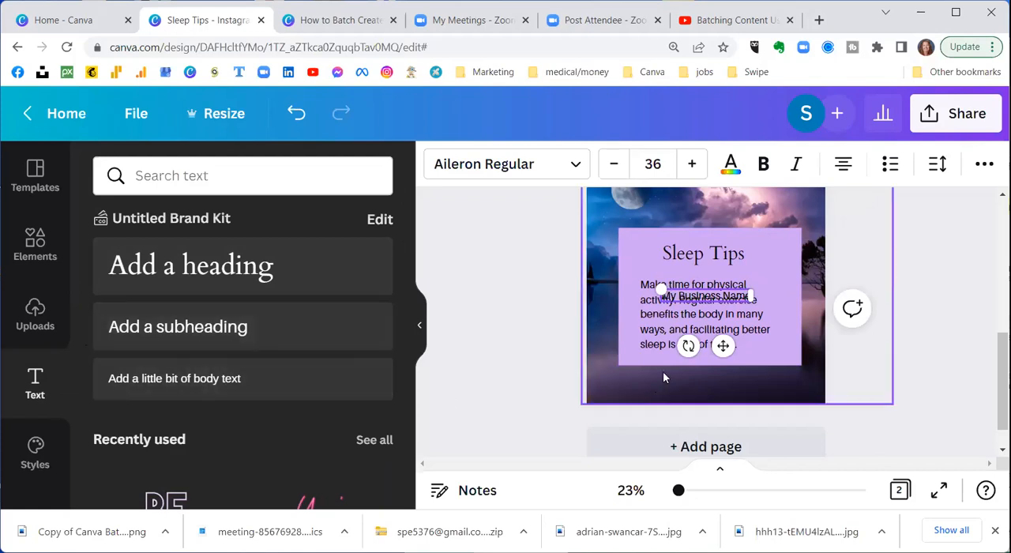
drag(723, 345, 719, 427)
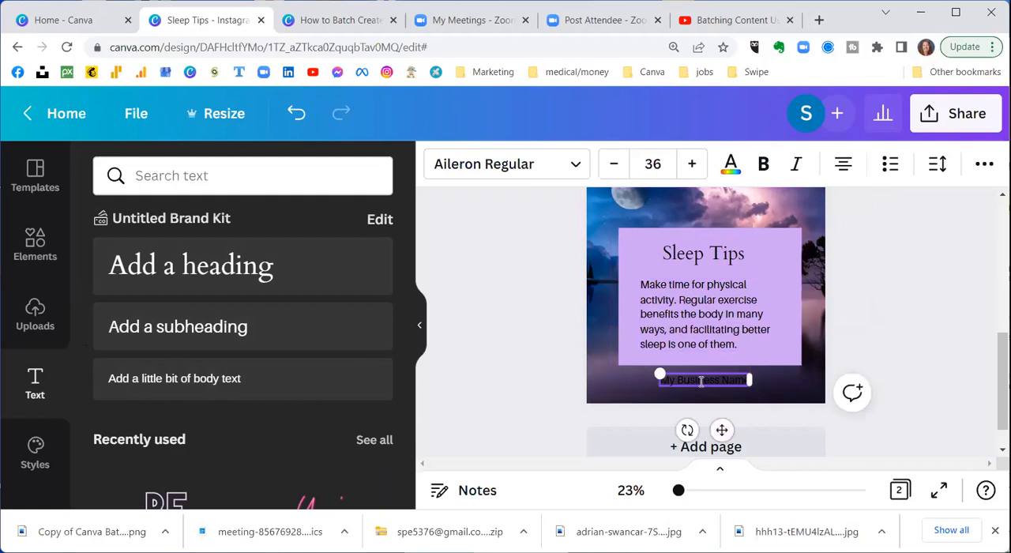
Step: Apply the Background text effect to "My Business Name" and set the effect's colour to white
click(983, 166)
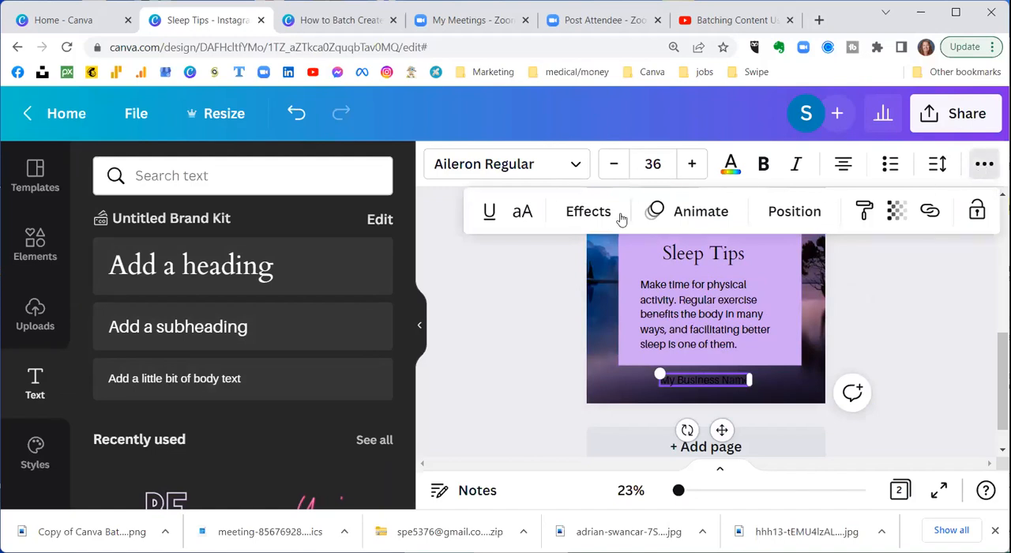
click(594, 216)
scroll(240, 323, down, 4)
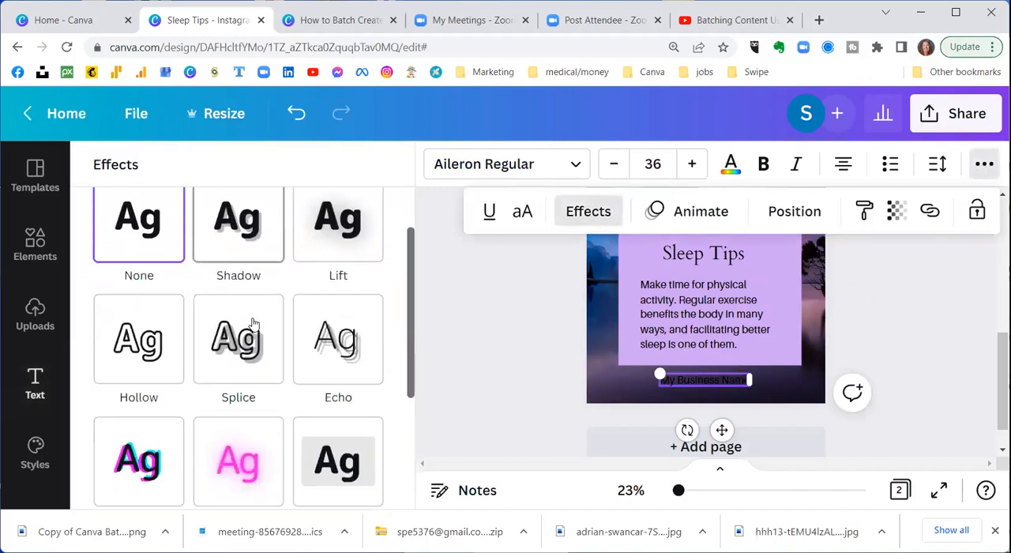
click(363, 221)
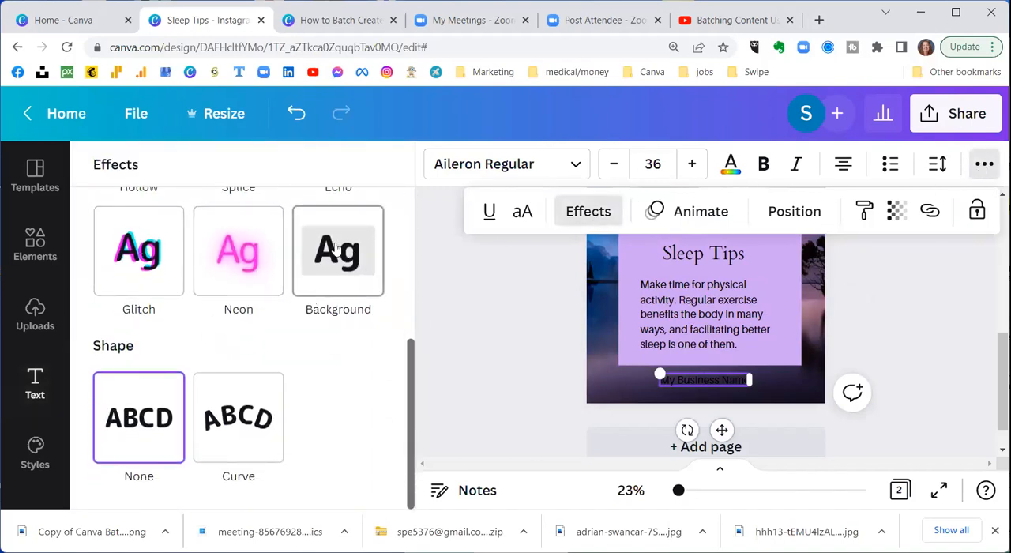
scroll(308, 405, down, 2)
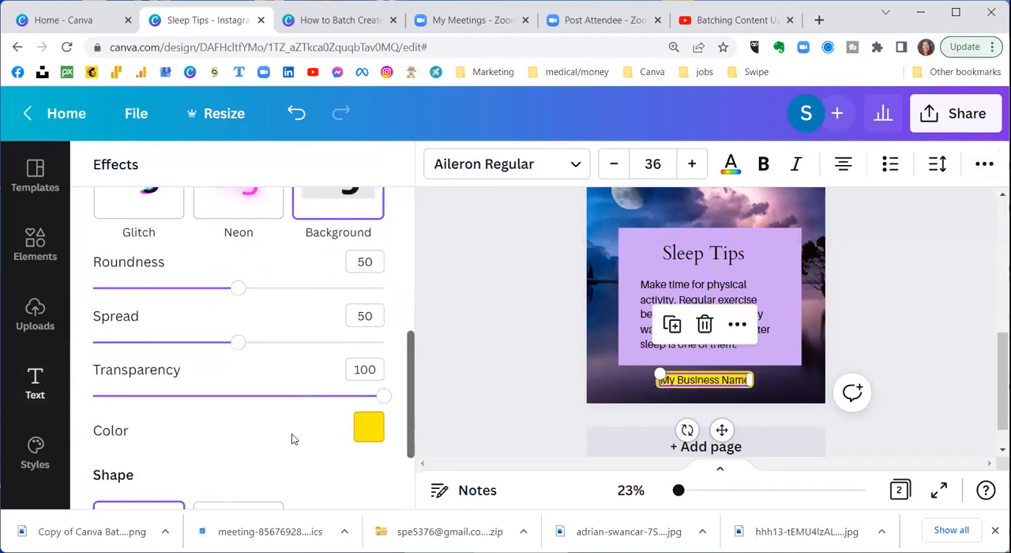
click(369, 426)
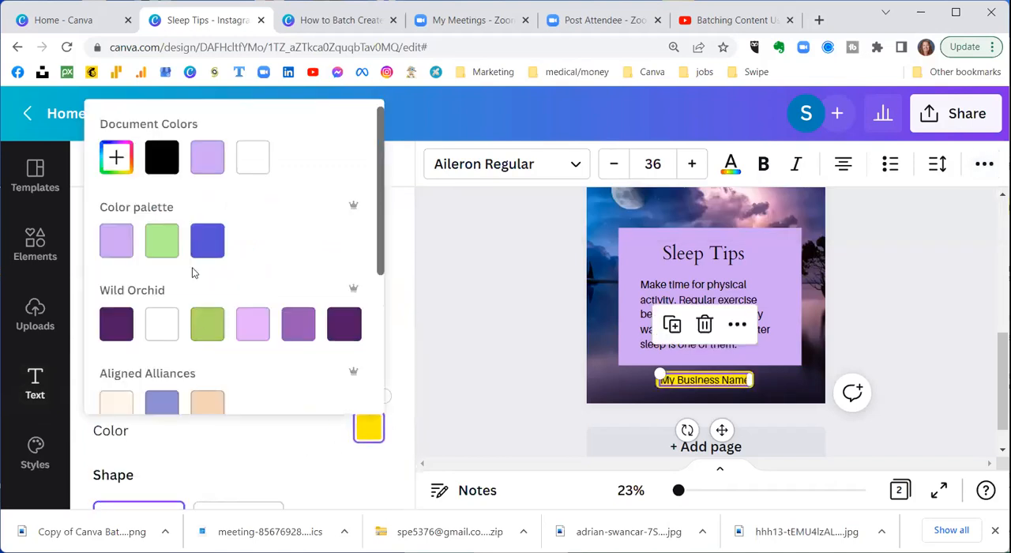
click(252, 167)
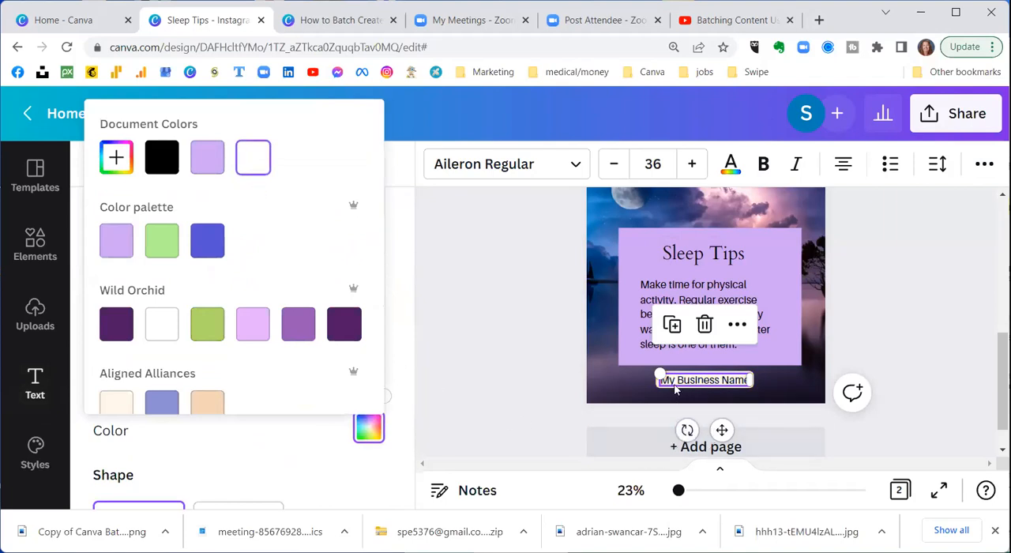
Step: Move the "My Business Name" label slightly lower between the panel and the page's bottom edge, and deselect it
click(722, 430)
drag(722, 430, 726, 434)
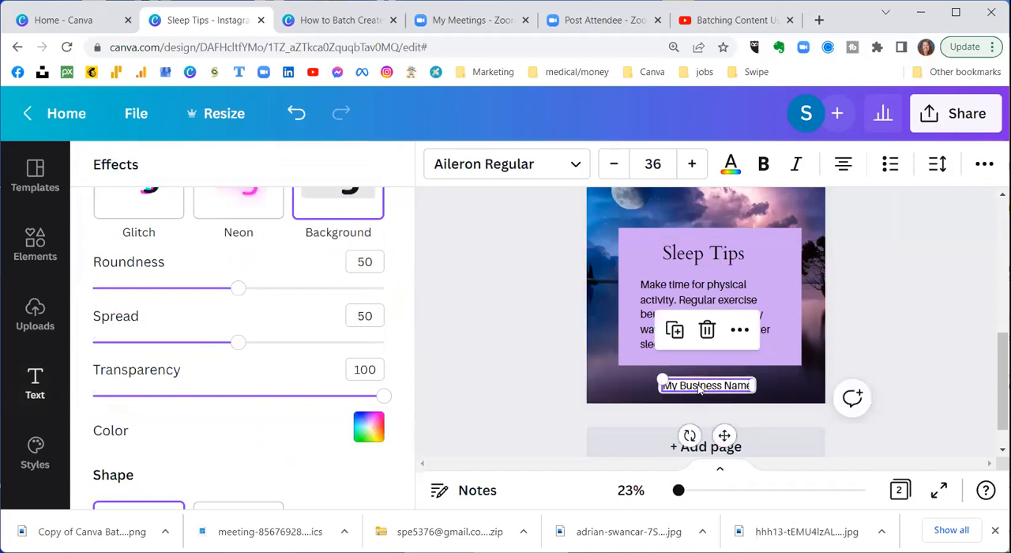
scroll(562, 253, up, 1)
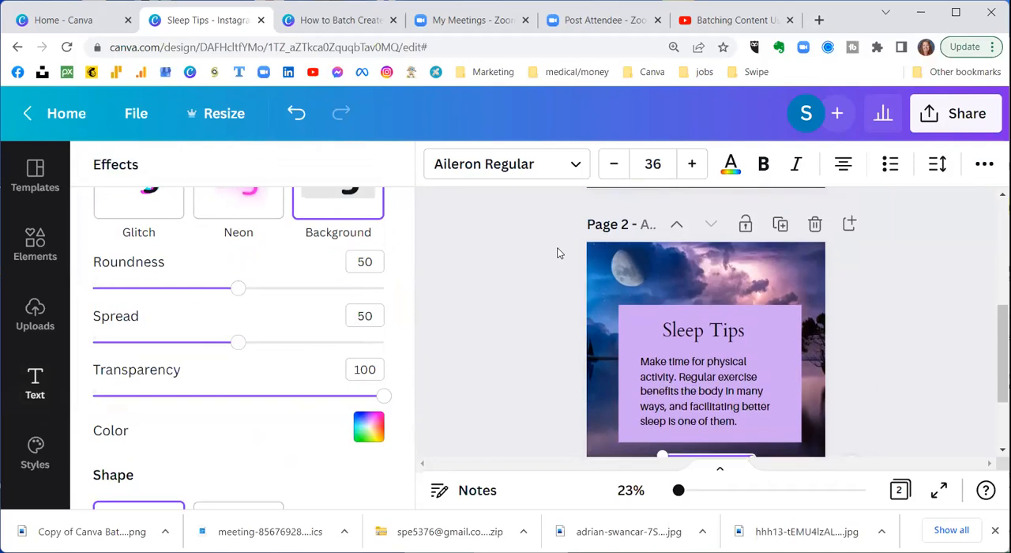
scroll(558, 253, down, 1)
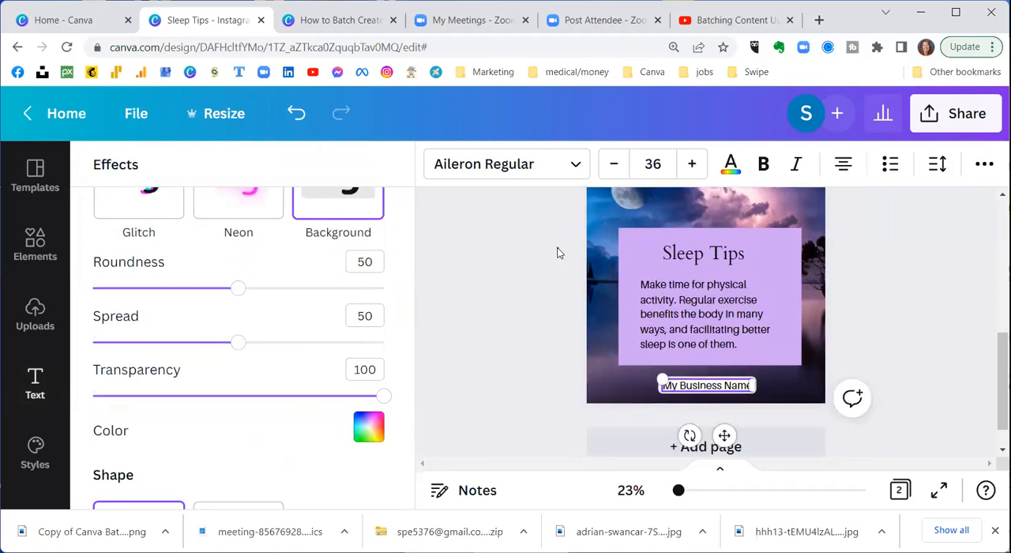
click(558, 249)
click(557, 249)
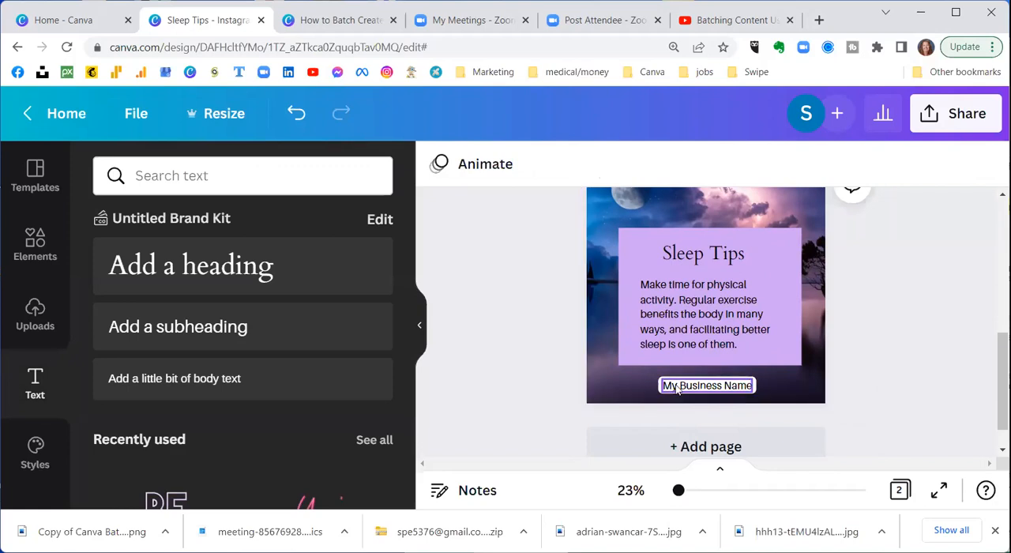
Step: Copy the "My Business Name" label from page 2, paste it below the purple panel on page 1, and compare both pages
scroll(679, 383, up, 2)
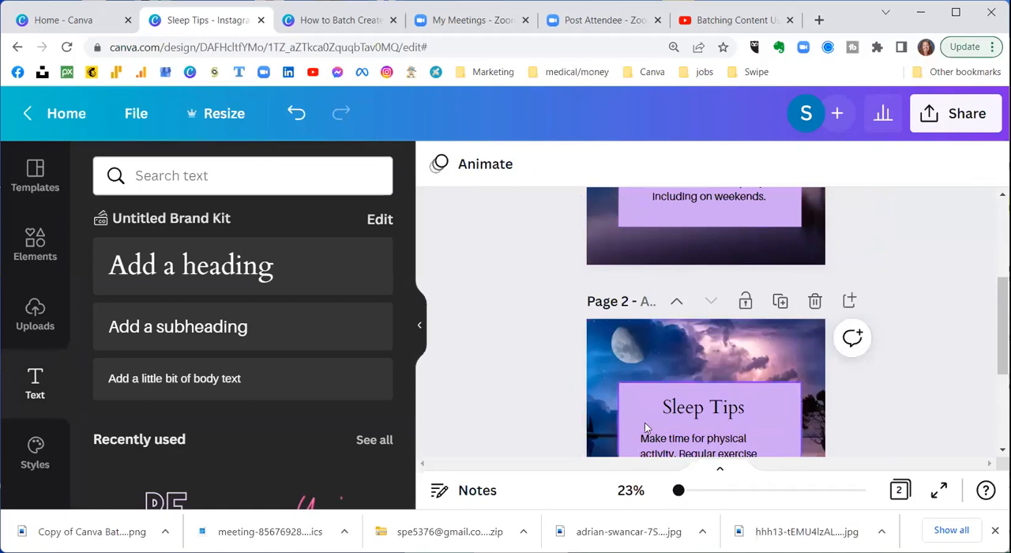
scroll(649, 427, down, 2)
right_click(679, 387)
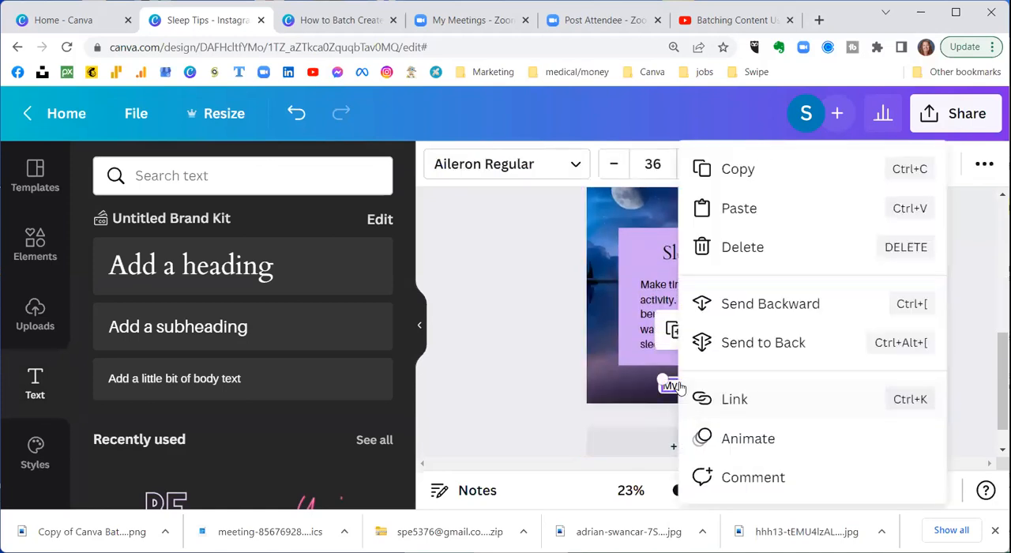
click(736, 168)
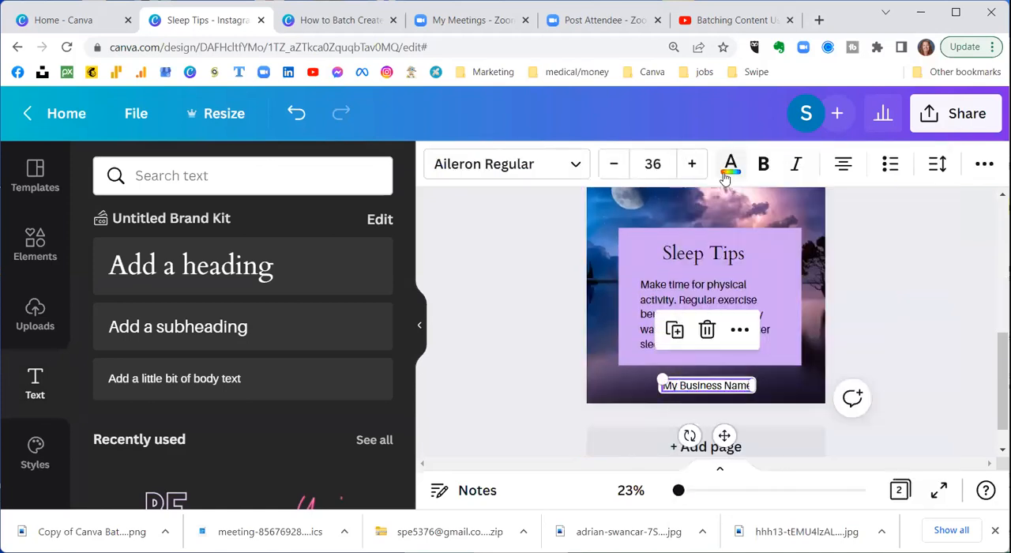
scroll(547, 295, up, 3)
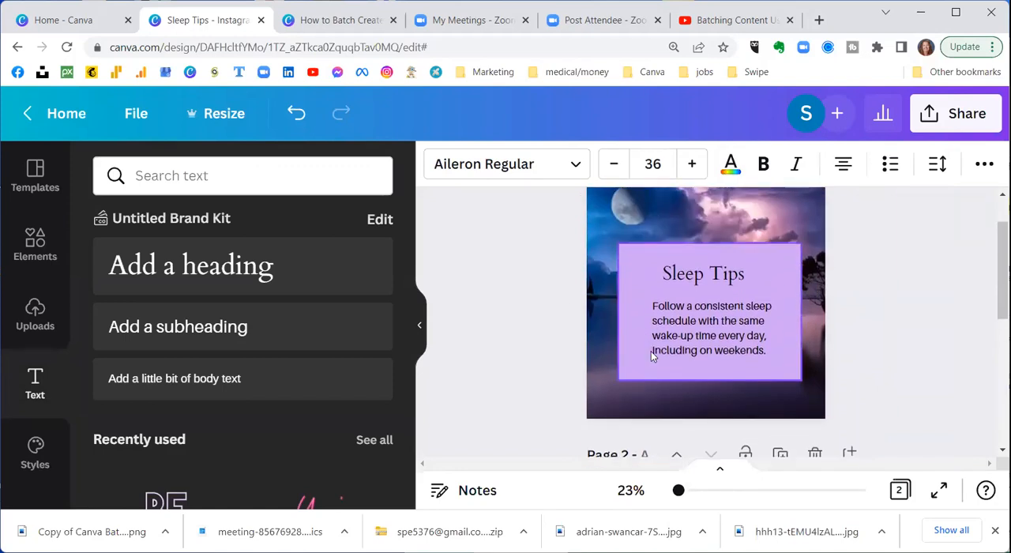
click(630, 344)
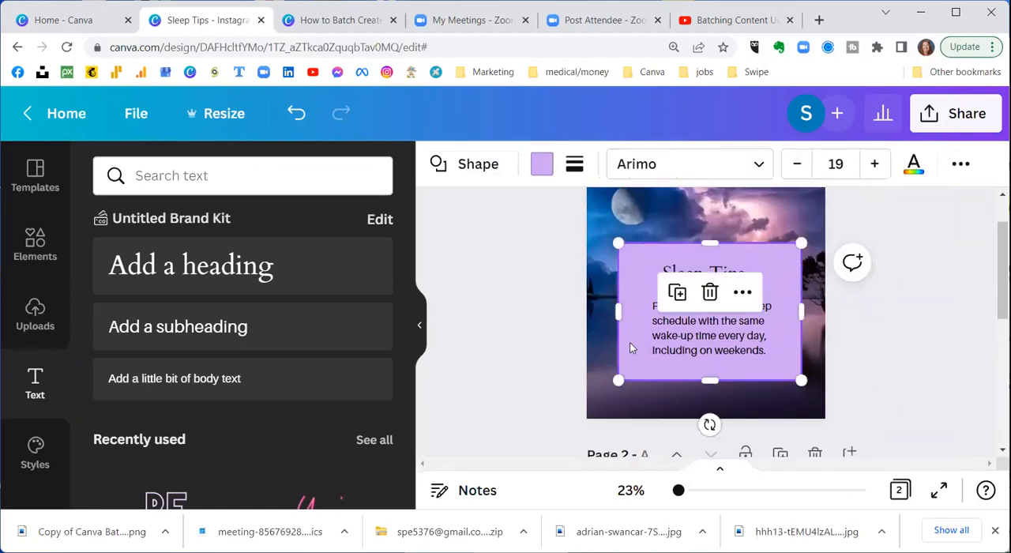
right_click(630, 345)
click(690, 166)
click(681, 401)
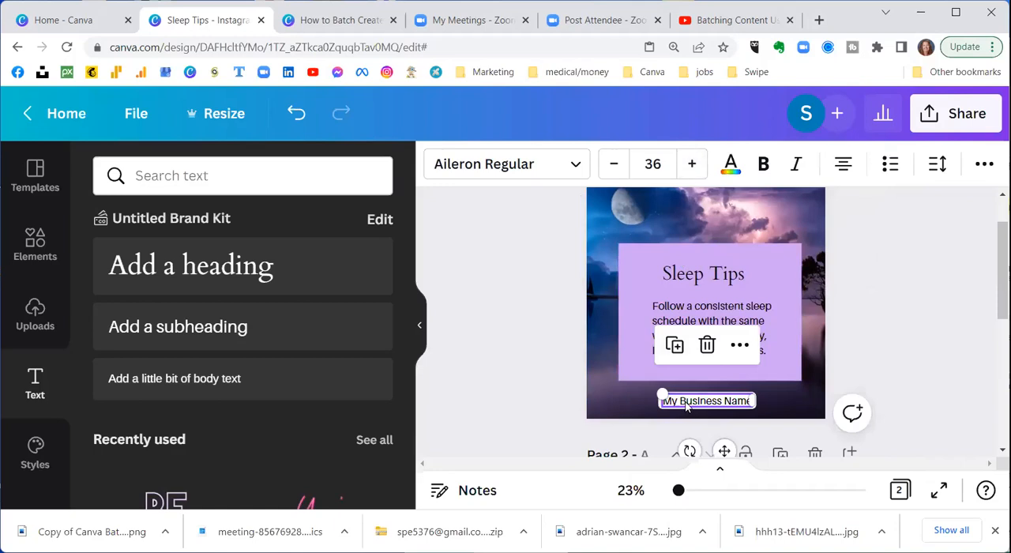
scroll(683, 402, down, 5)
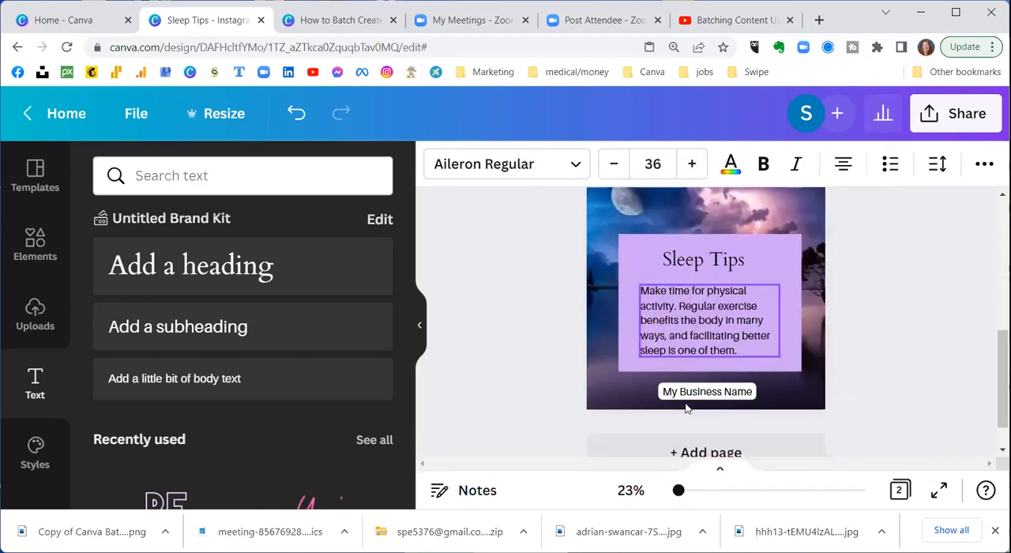
scroll(617, 352, up, 3)
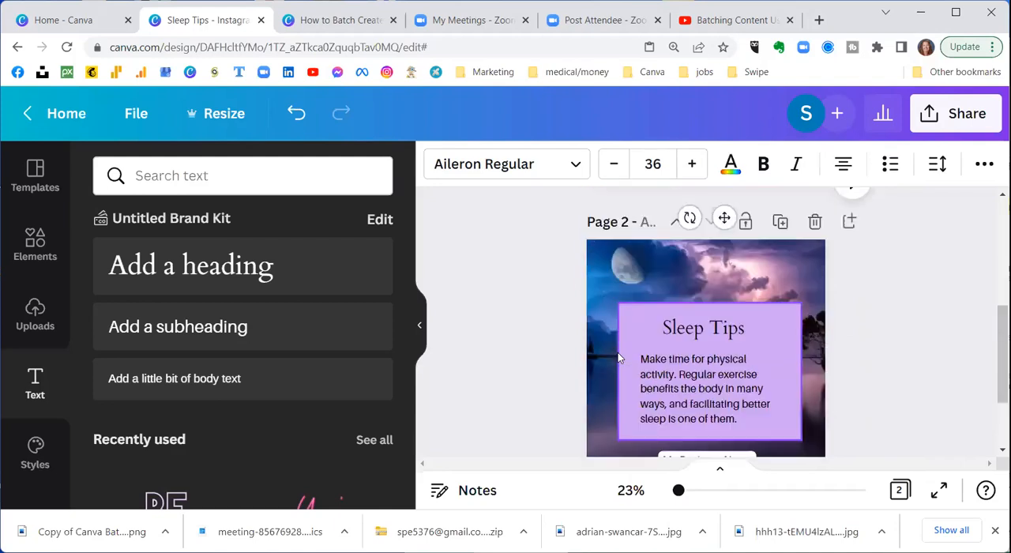
Step: Compare the placement of the "My Business Name" label on pages 1 and 2
scroll(617, 352, up, 2)
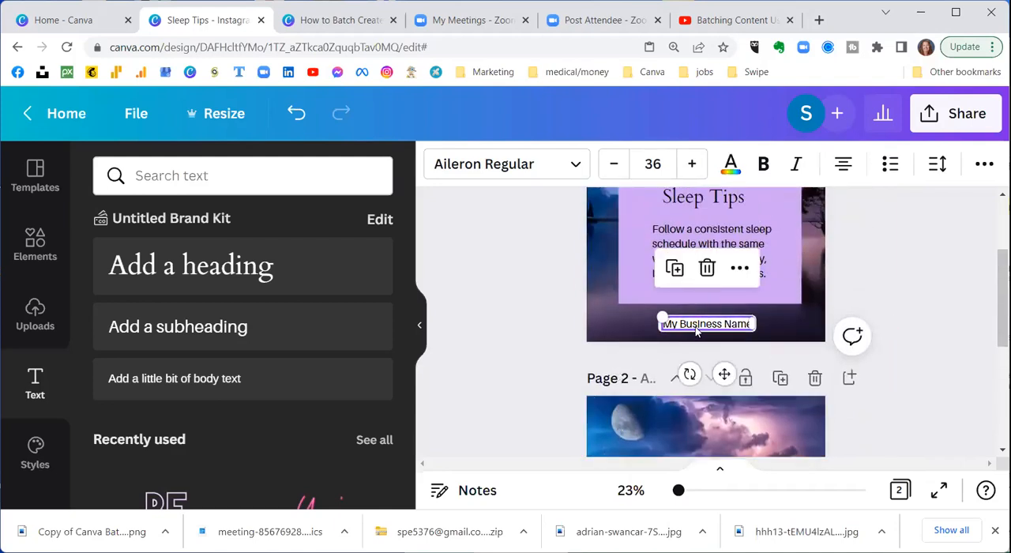
scroll(675, 328, down, 4)
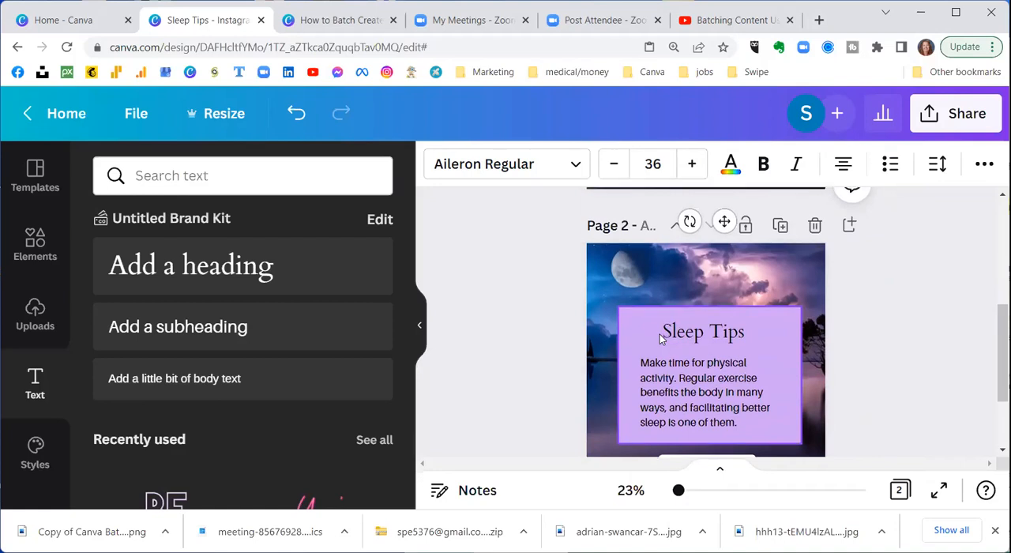
scroll(659, 334, up, 2)
scroll(698, 392, down, 1)
scroll(697, 392, down, 2)
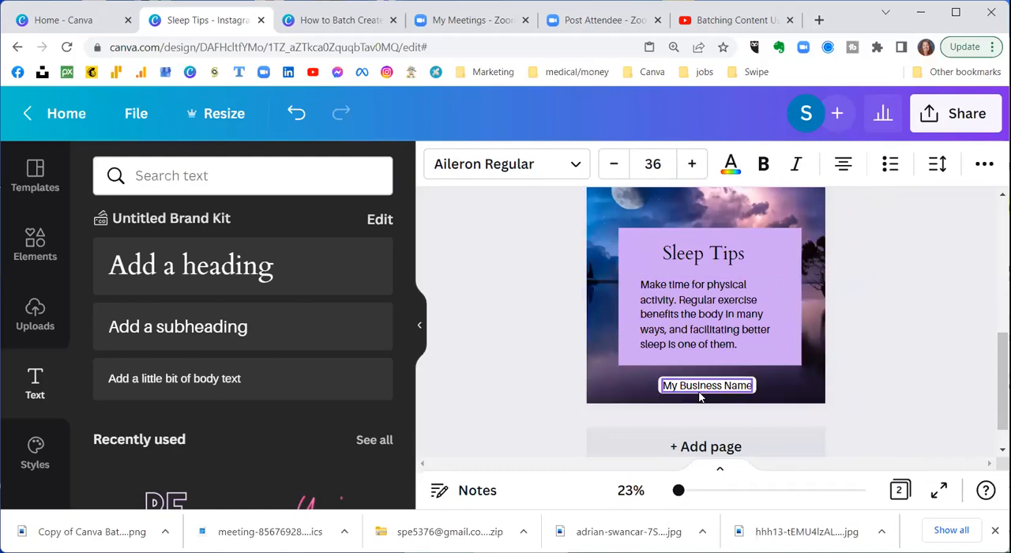
scroll(545, 259, up, 1)
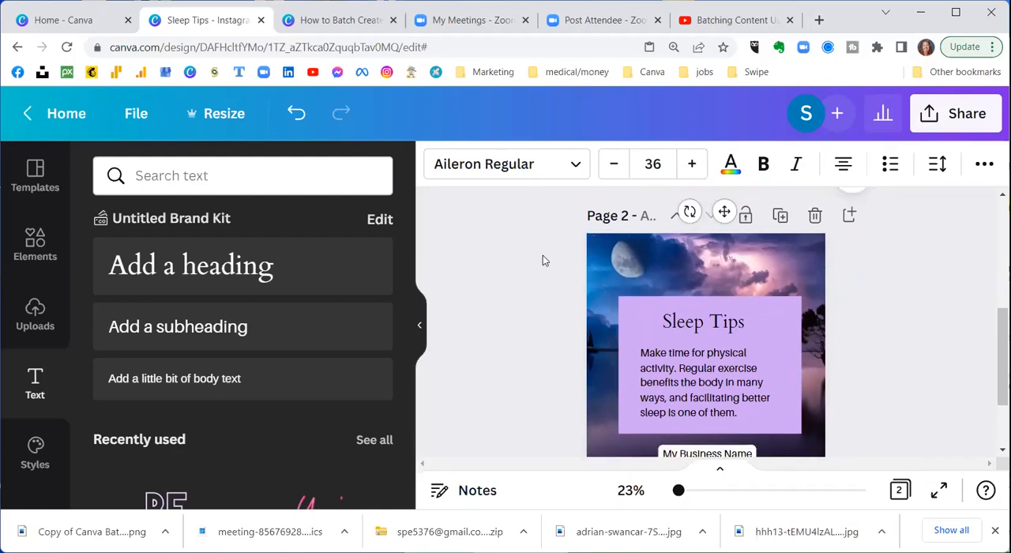
scroll(542, 261, up, 3)
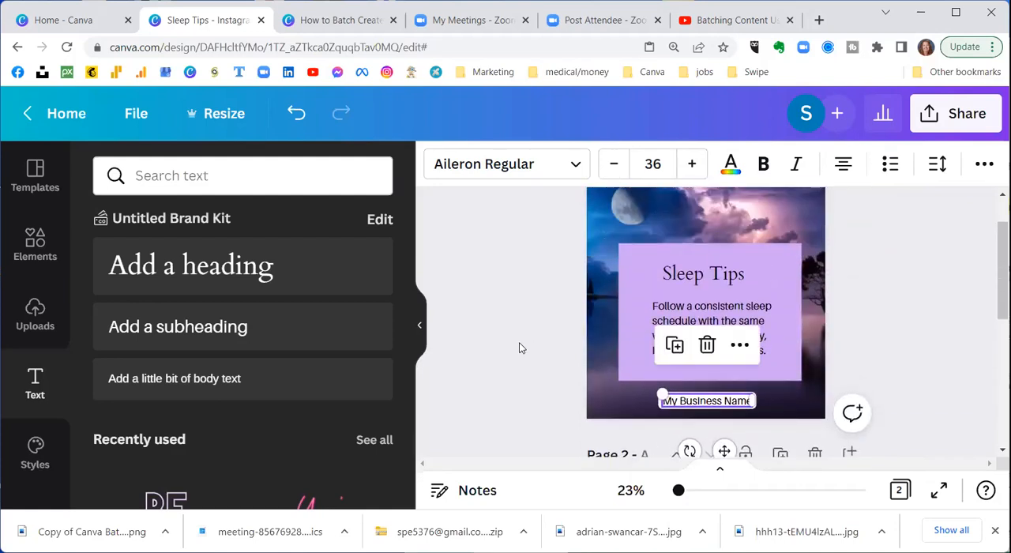
scroll(519, 343, down, 4)
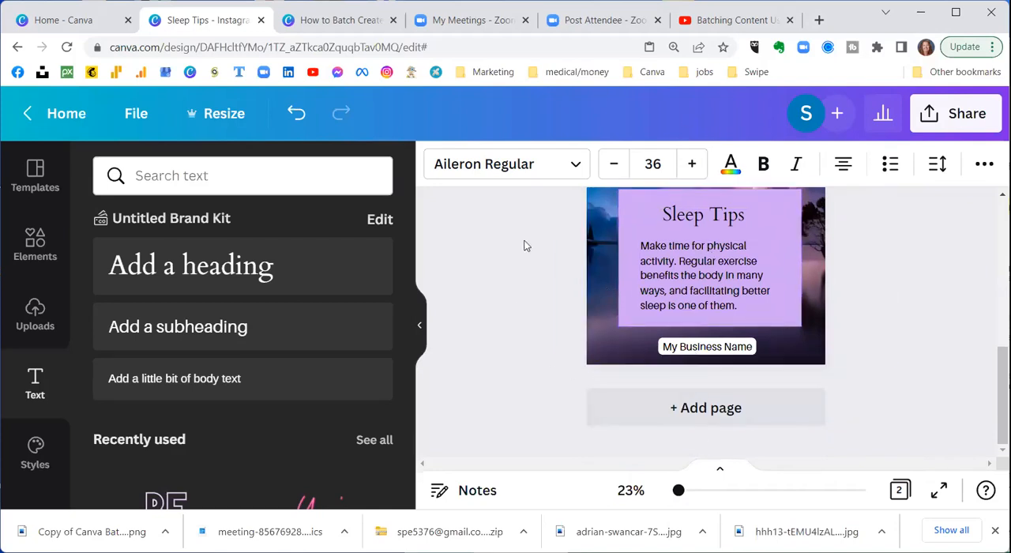
scroll(525, 241, up, 1)
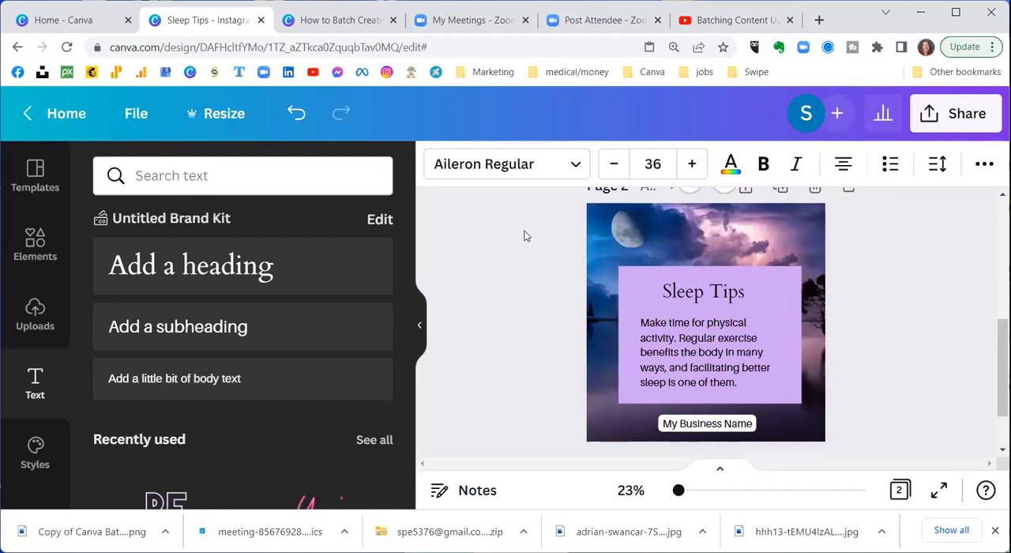
Step: Duplicate page 2, including its tip text and business name label, to create a third page
click(631, 287)
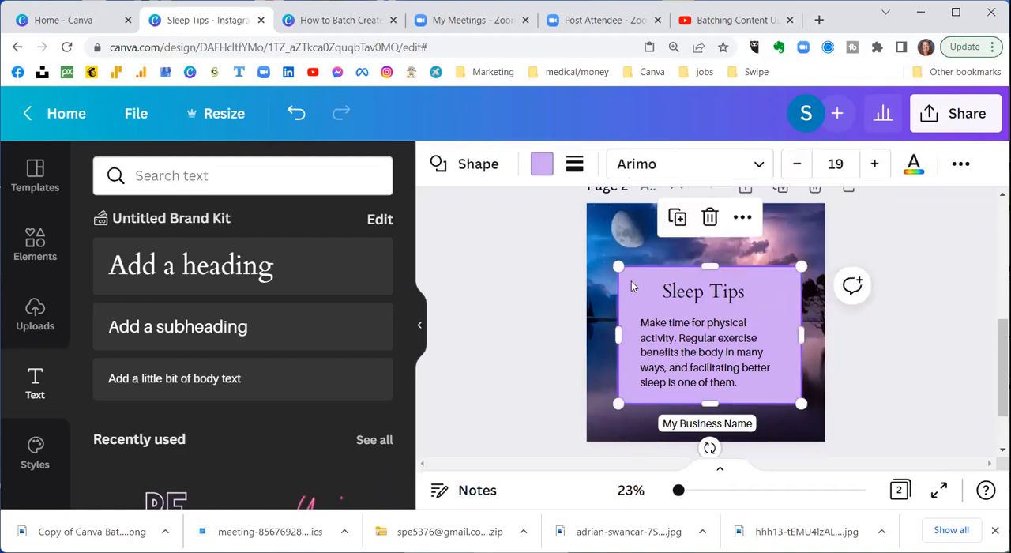
scroll(580, 290, down, 1)
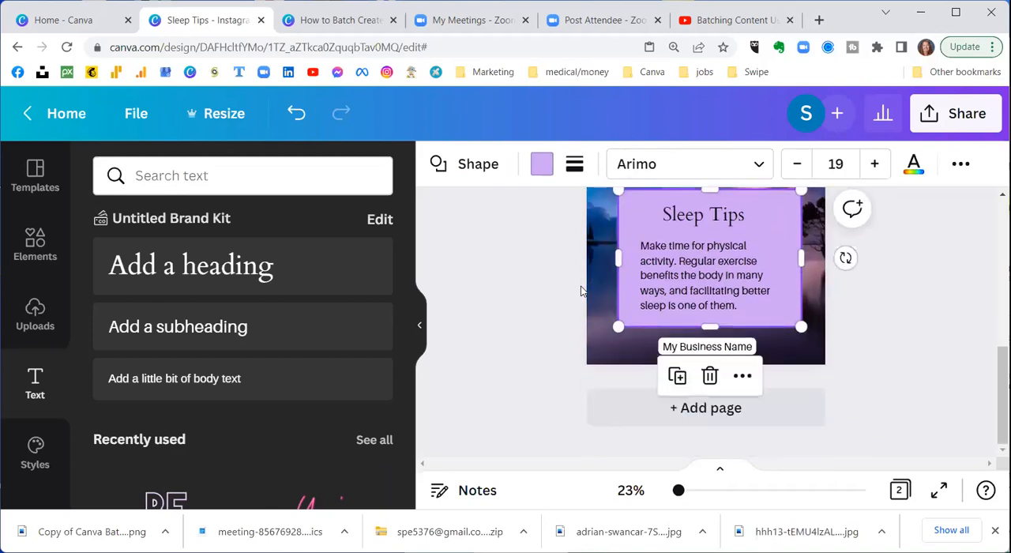
scroll(580, 287, up, 2)
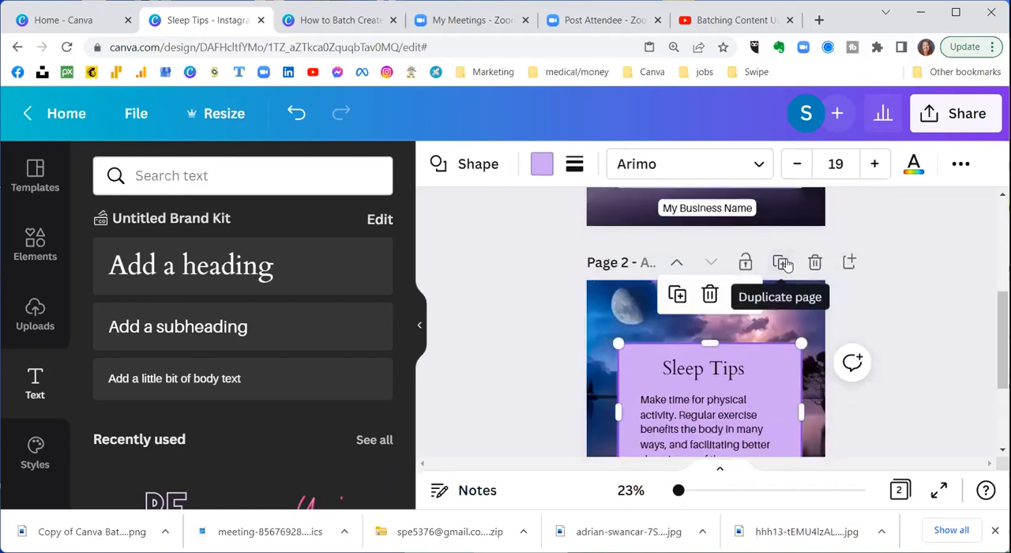
click(782, 263)
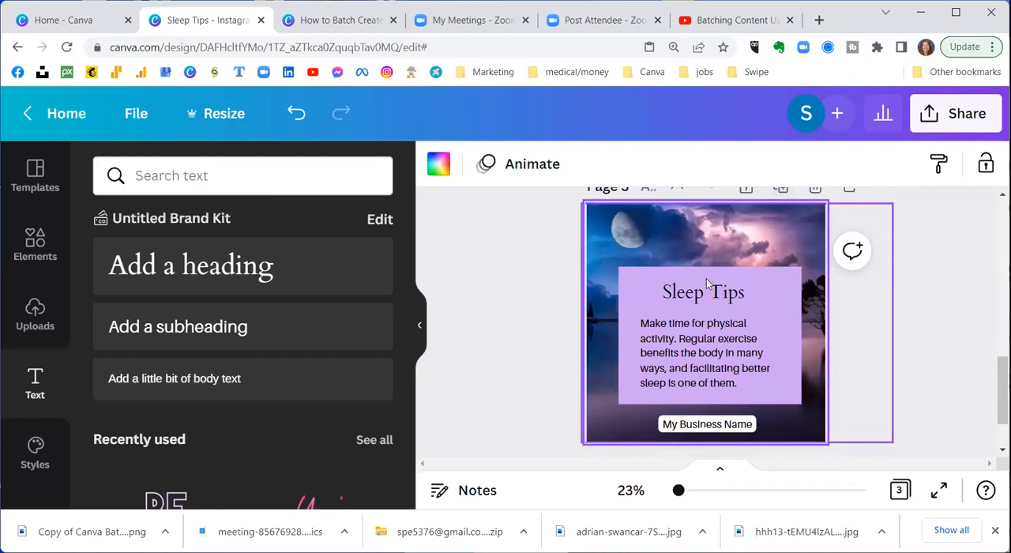
Step: Change the purple panel on page 3 to a circle and move it up so it sits above the "My Business Name" label
click(627, 291)
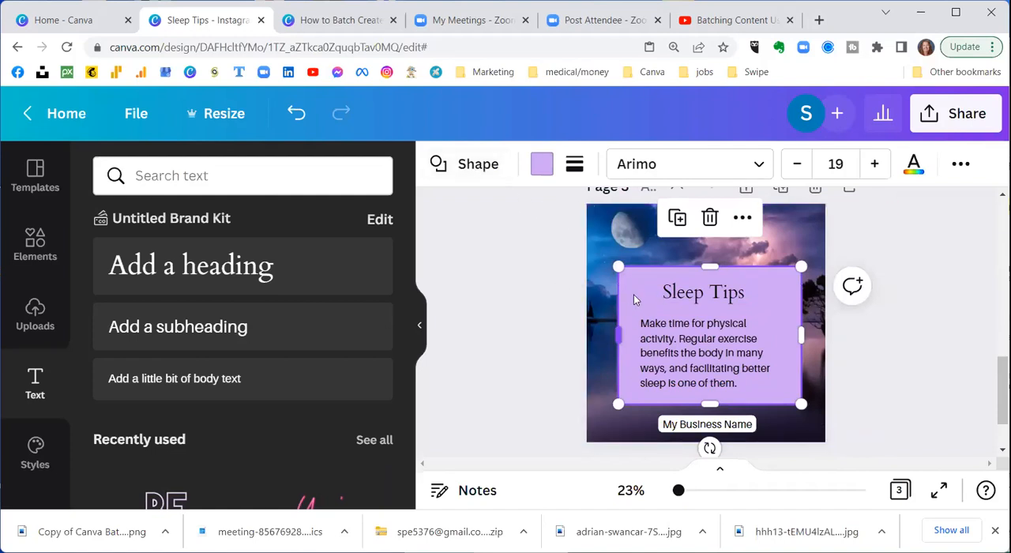
click(450, 166)
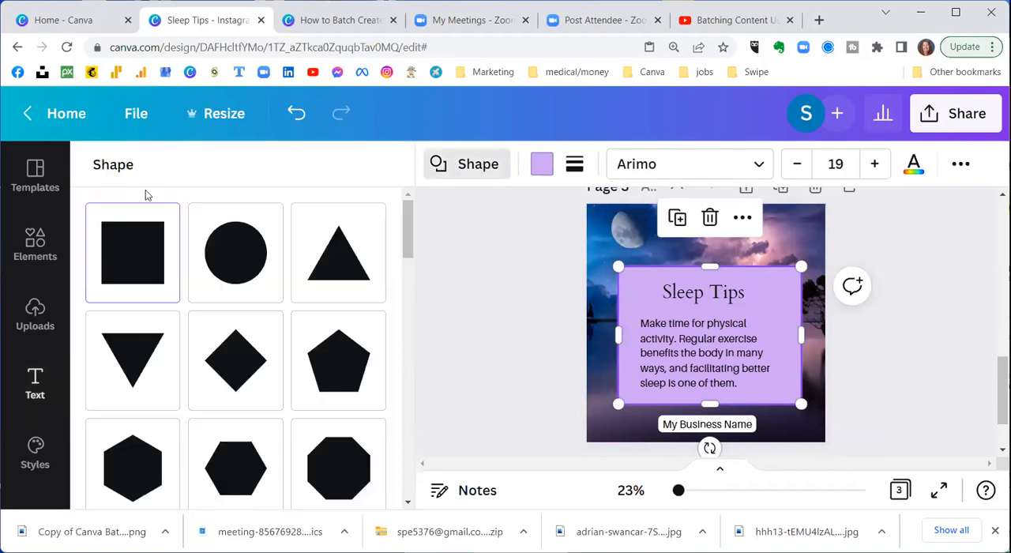
click(246, 263)
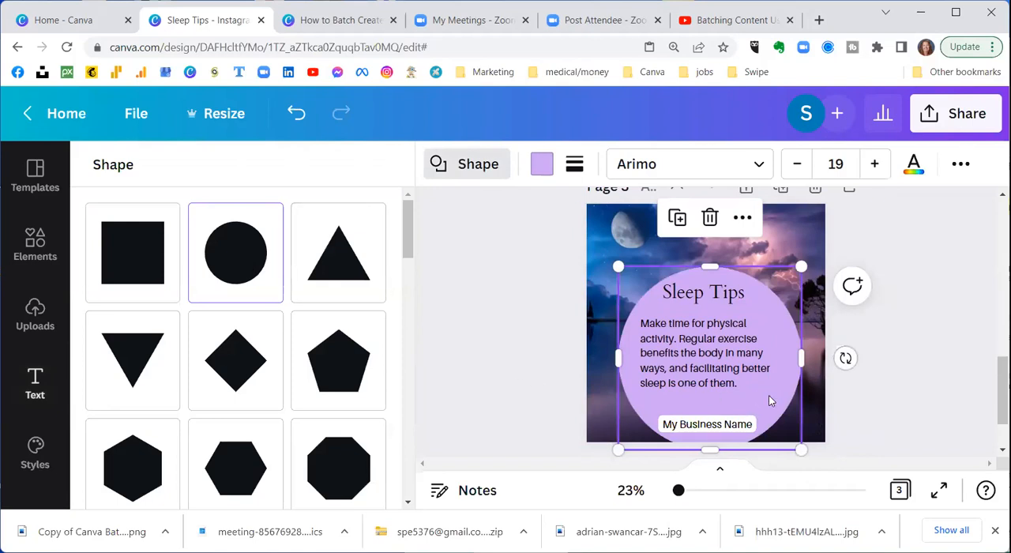
drag(768, 394, 764, 356)
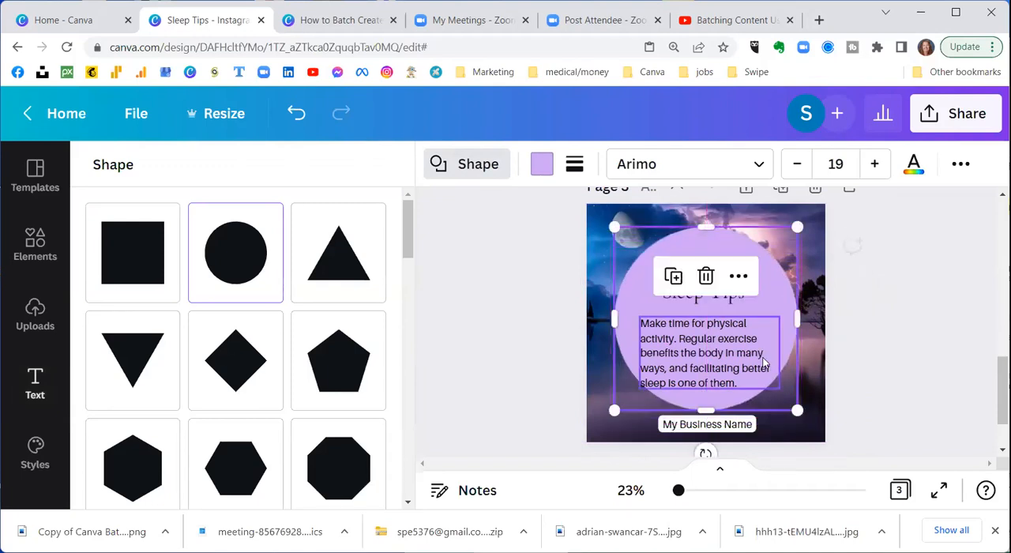
Step: Delete the "Sleep Tips" heading on page 3 and move the tip text up to the middle of the circle
click(675, 293)
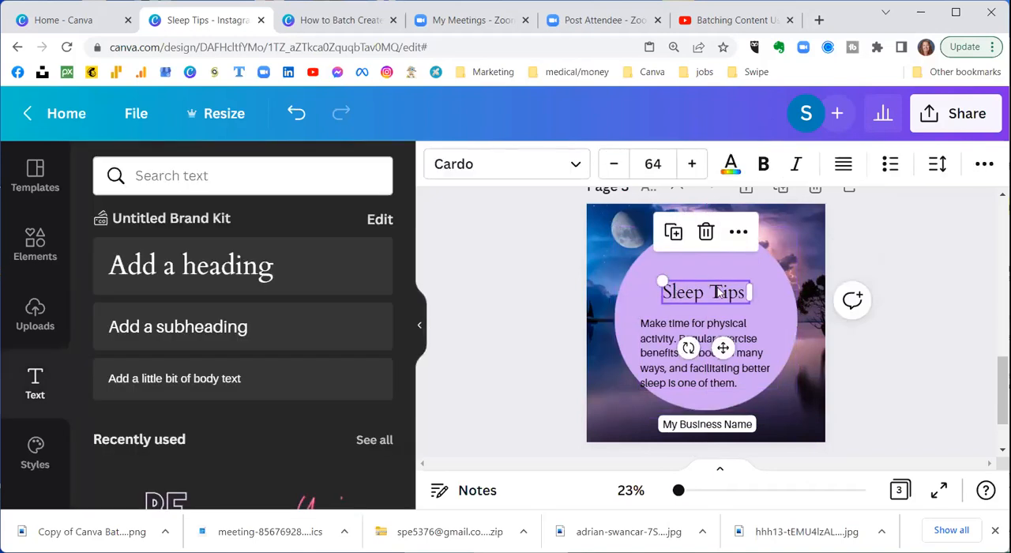
click(706, 232)
click(706, 341)
drag(706, 341, 706, 303)
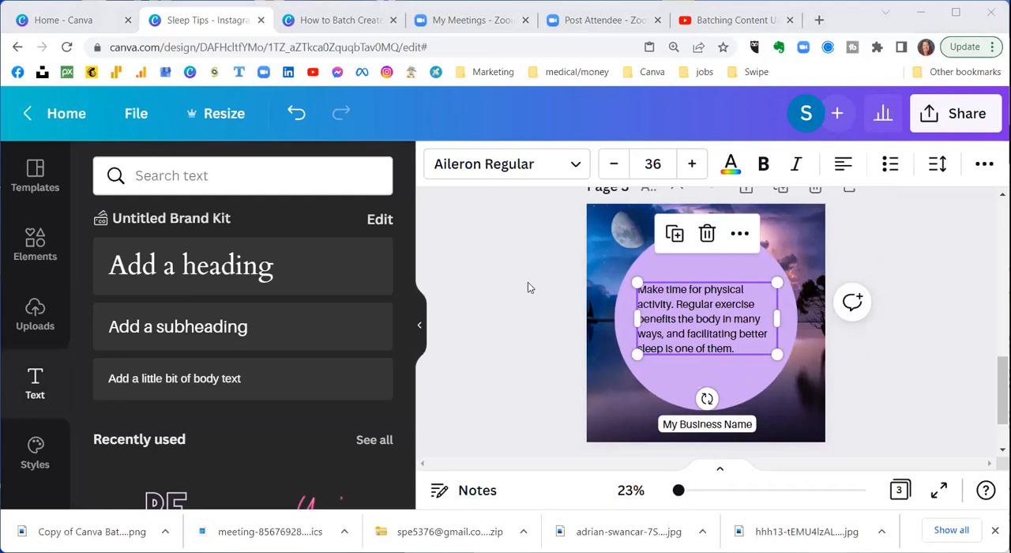
Step: Replace the tip text on page 3 by pasting "Between 10% and 30% of adults struggle with insomnia."
click(738, 349)
drag(737, 349, 634, 286)
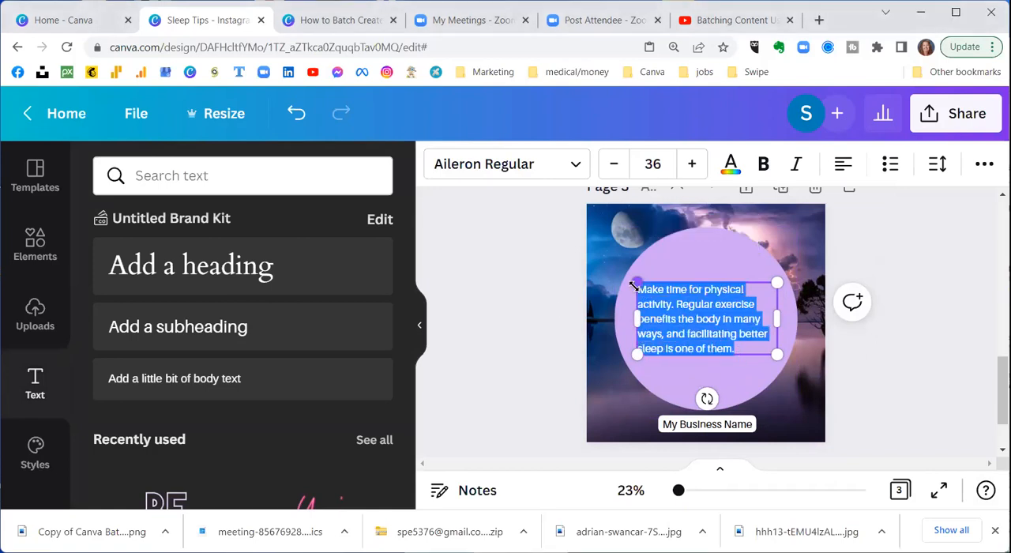
text(Between 10% and 30% of adults struggle with insomnia.)
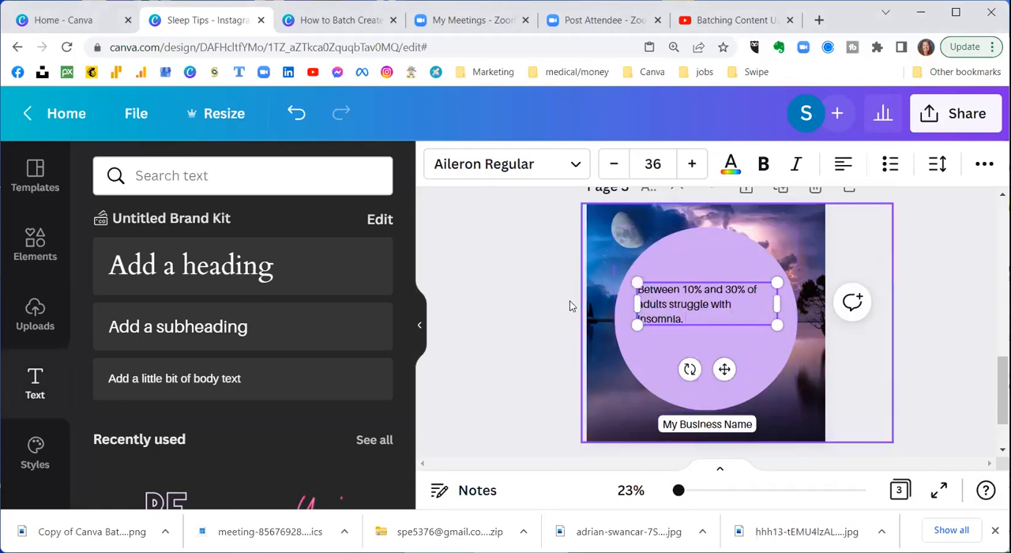
Step: Set the insomnia text on page 3 to size 48, widen its text box slightly and recentre it in the circle
click(653, 163)
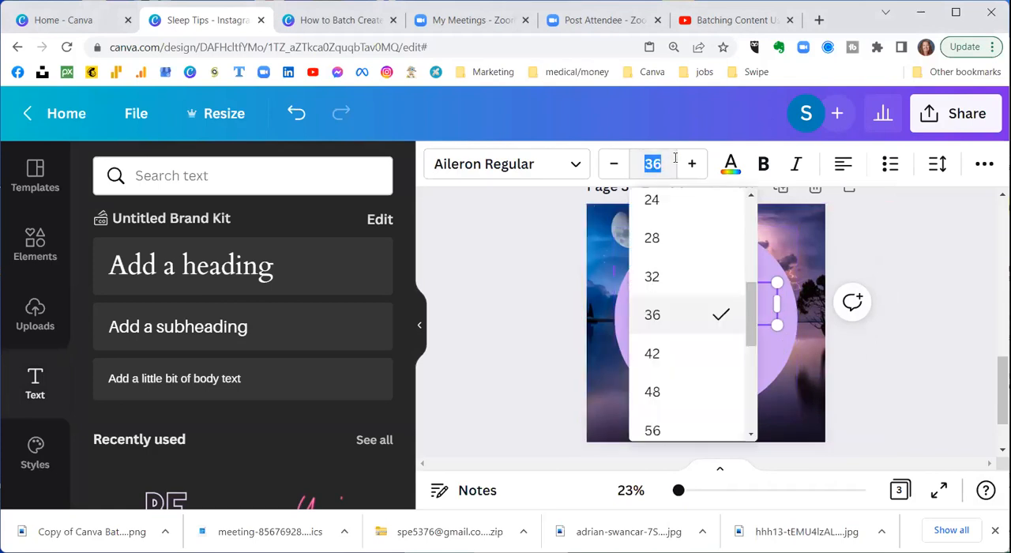
click(665, 397)
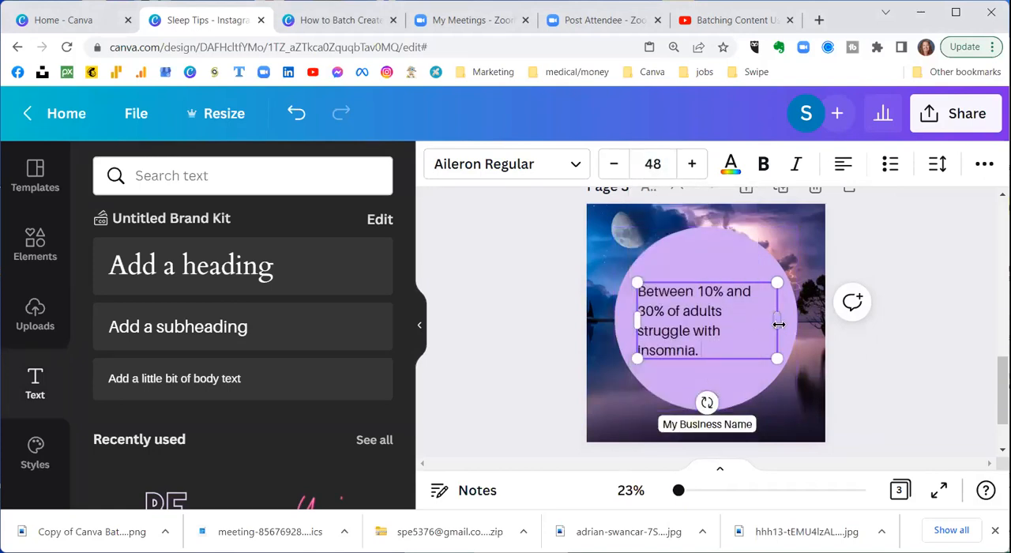
drag(779, 324, 793, 331)
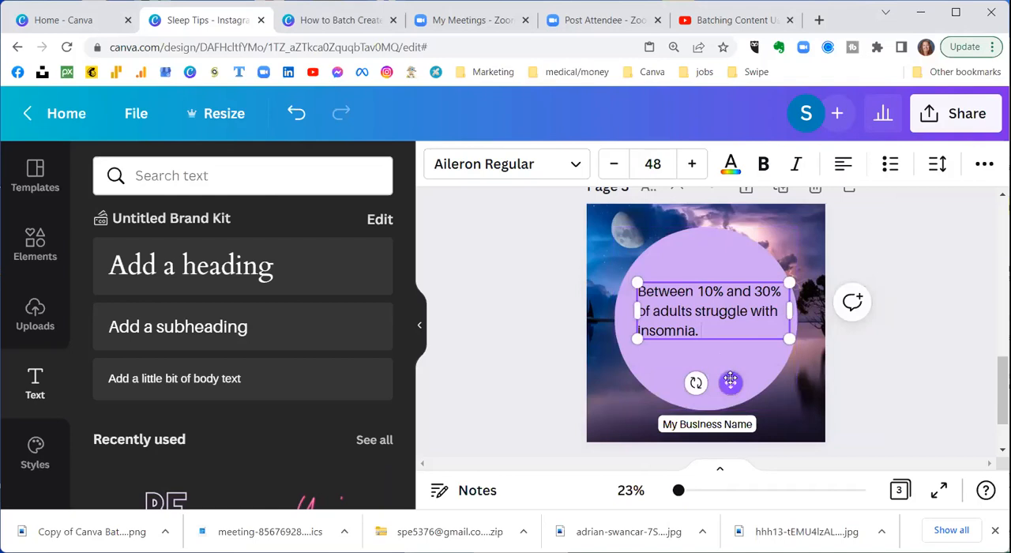
drag(730, 382, 730, 382)
click(534, 266)
Step: Duplicate page 3 with the circle and insomnia text to create a fourth page
scroll(534, 266, up, 1)
scroll(535, 267, down, 1)
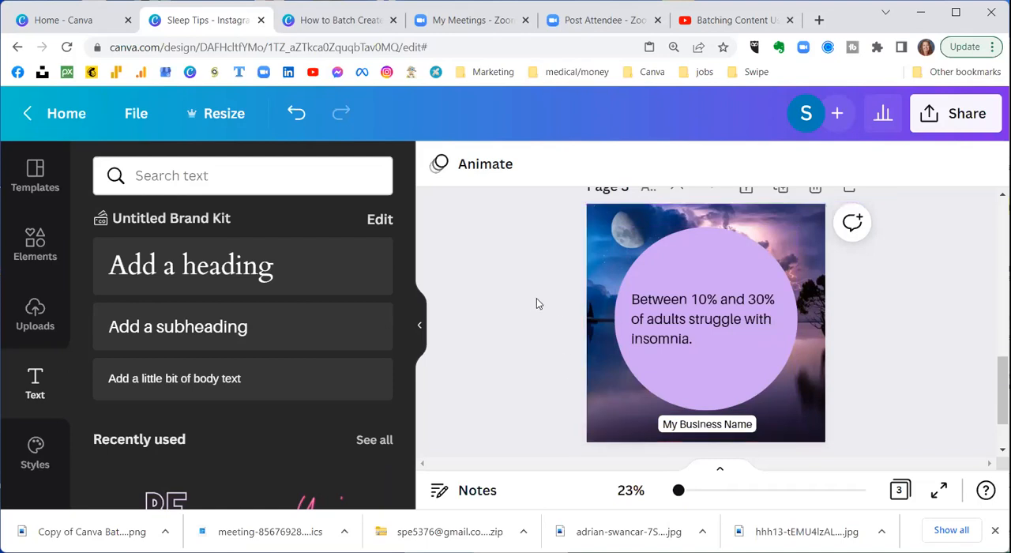
scroll(536, 298, down, 1)
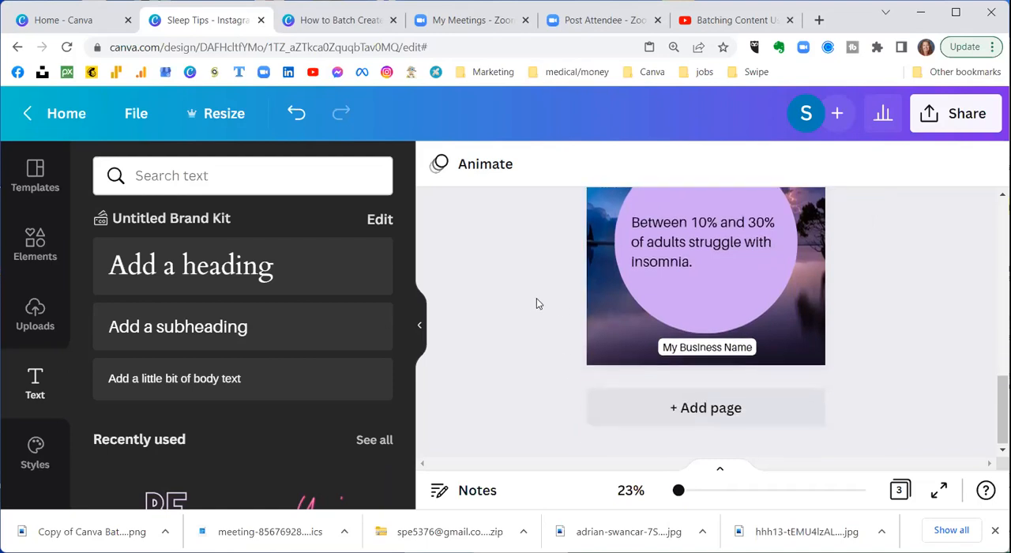
click(600, 264)
scroll(482, 280, up, 2)
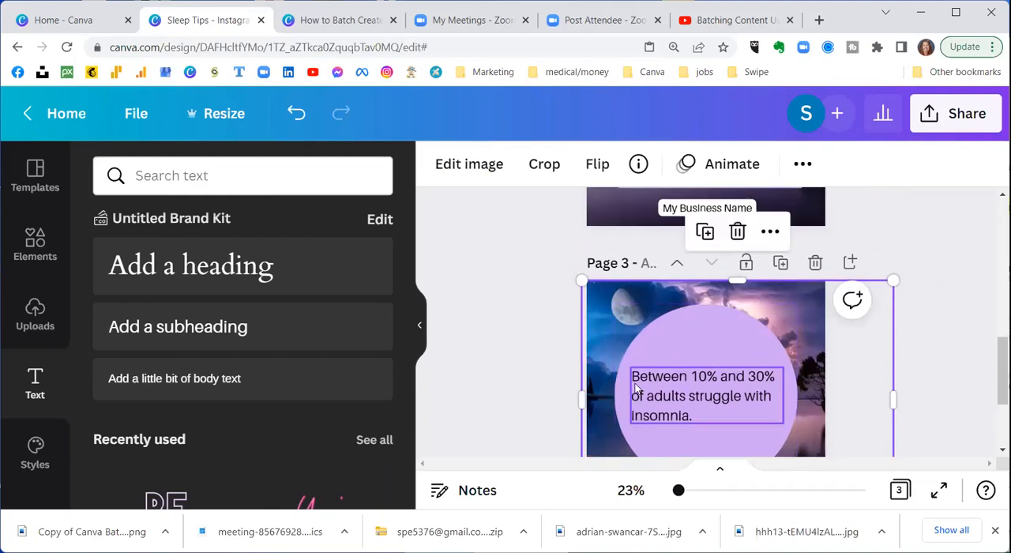
click(780, 263)
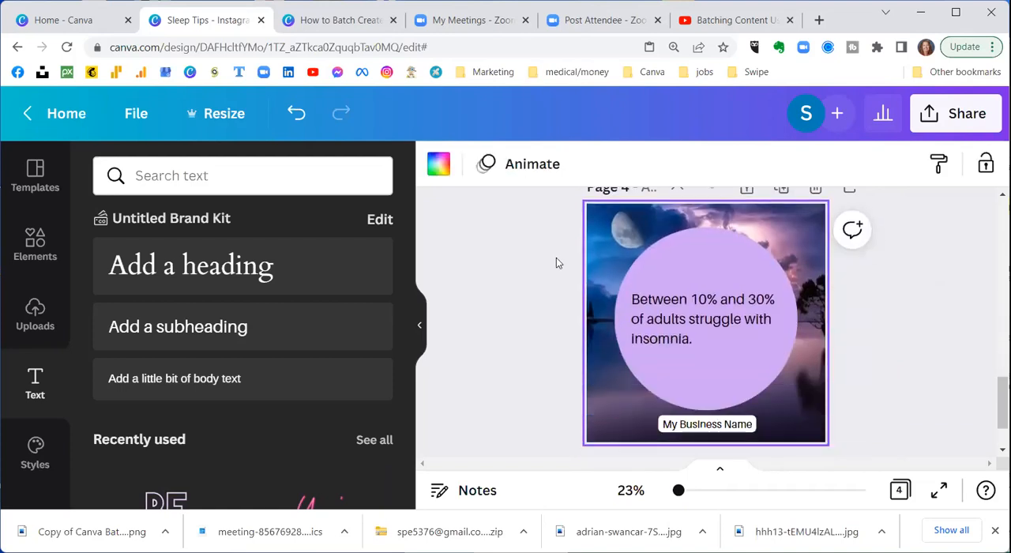
Step: Change the purple circle on page 4 to the rounded speech bubble shape, trying the pill shape along the way
click(674, 243)
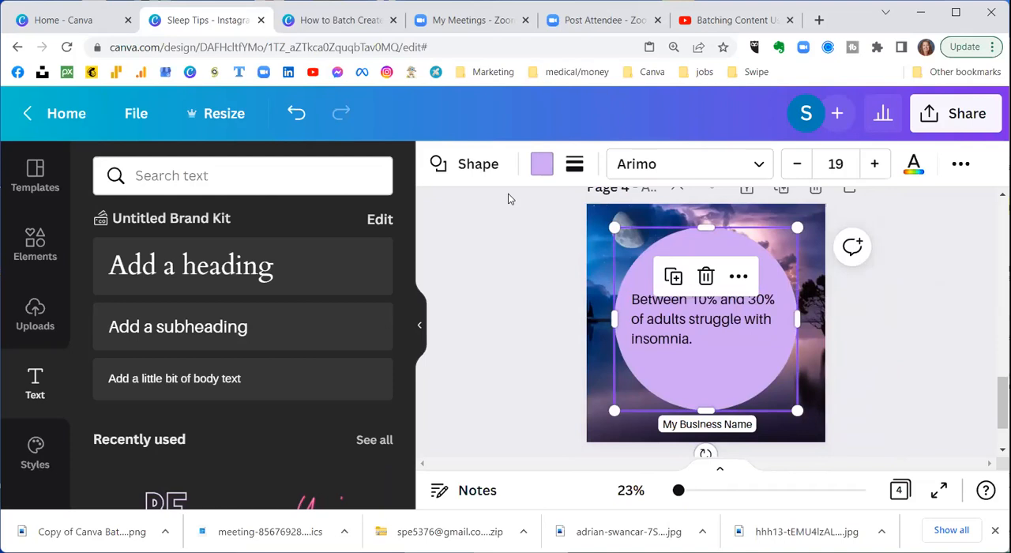
click(439, 164)
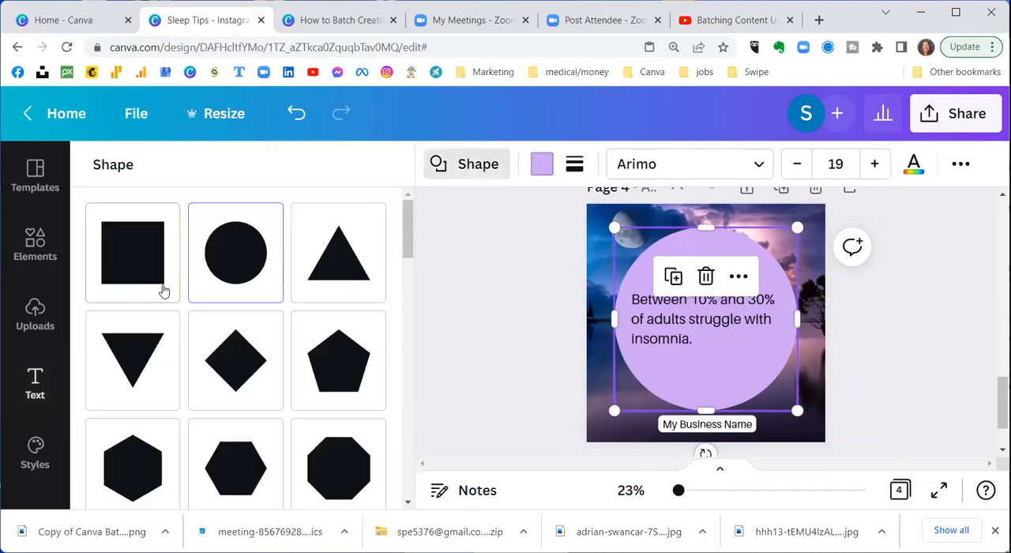
scroll(164, 291, down, 5)
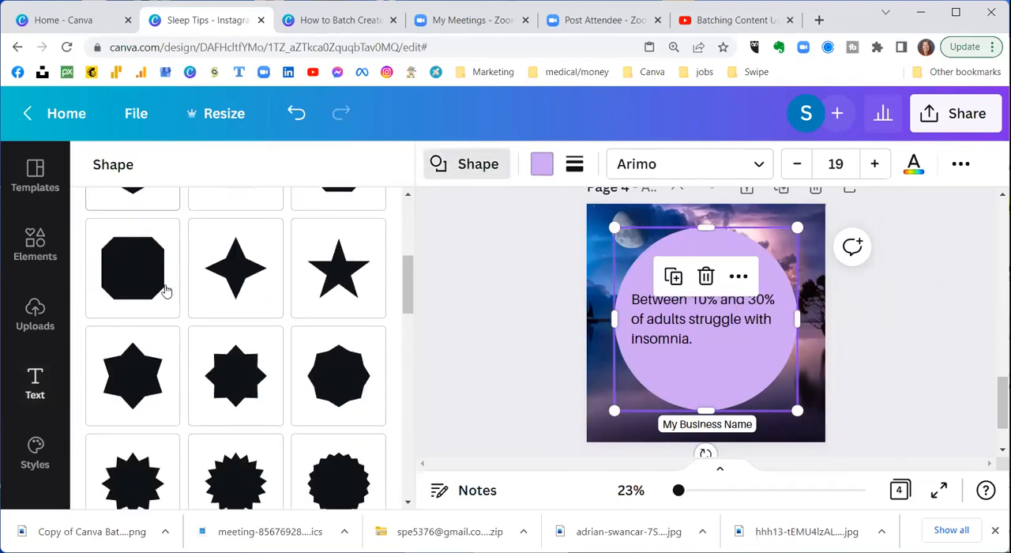
scroll(166, 291, down, 5)
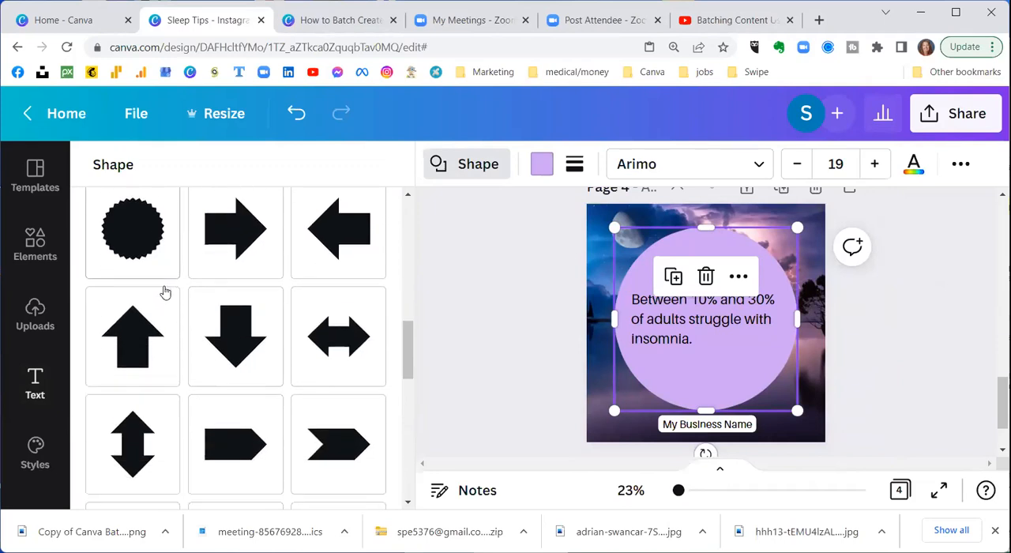
scroll(156, 295, down, 3)
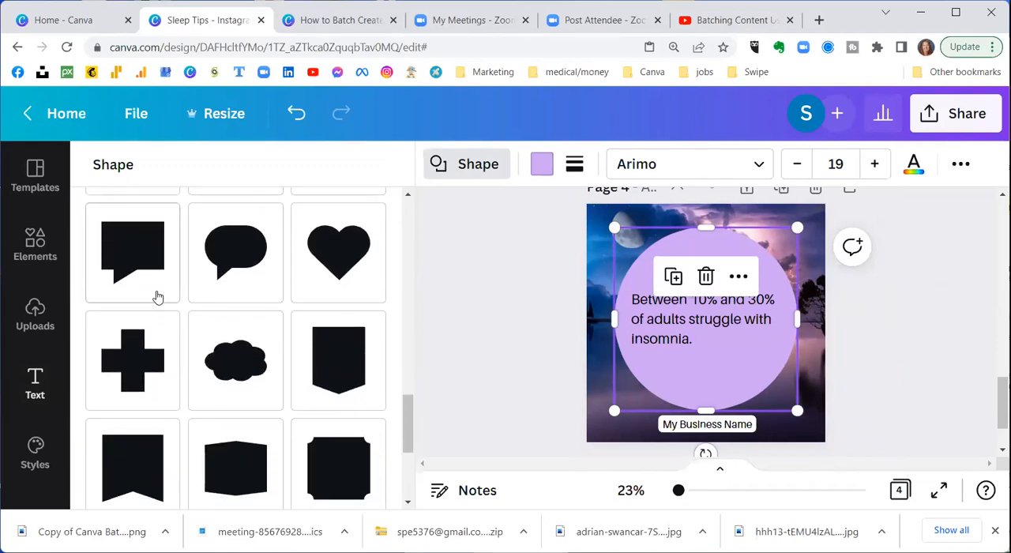
scroll(286, 279, up, 3)
scroll(287, 280, down, 6)
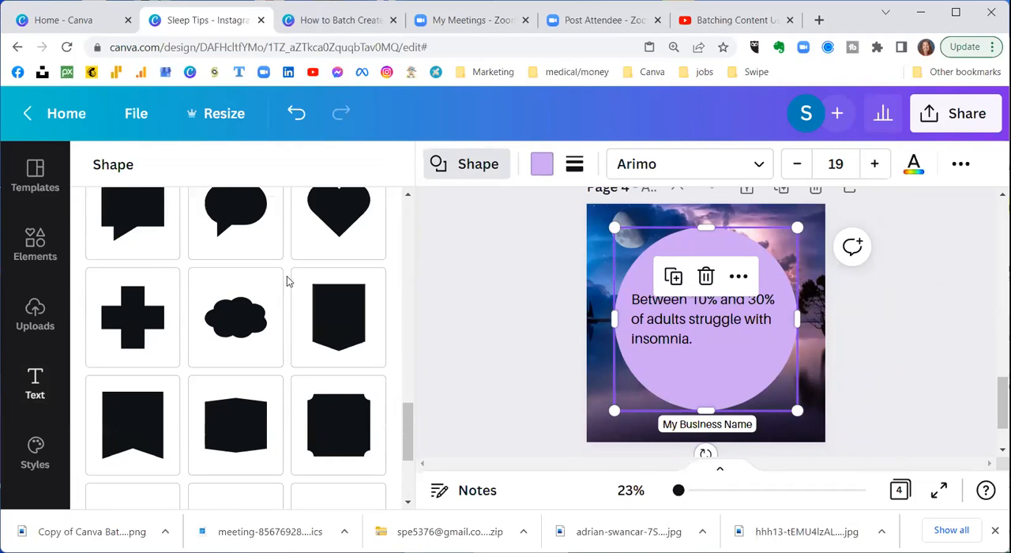
scroll(286, 280, up, 4)
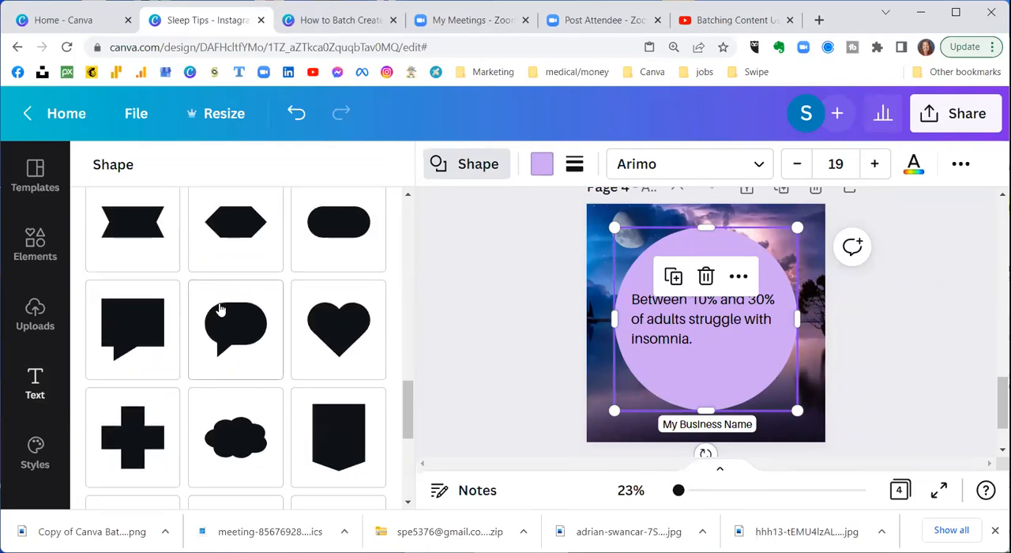
click(352, 310)
click(332, 222)
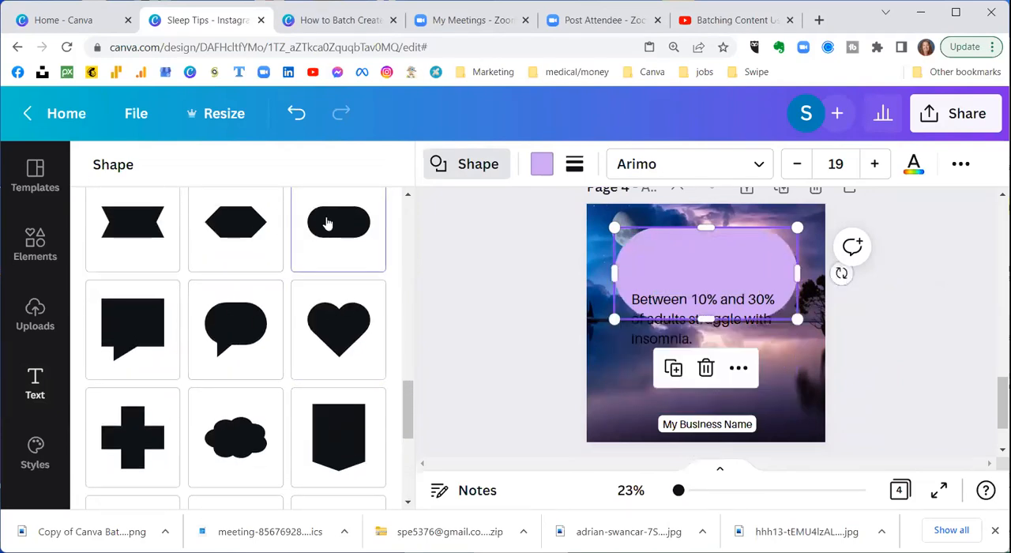
click(222, 345)
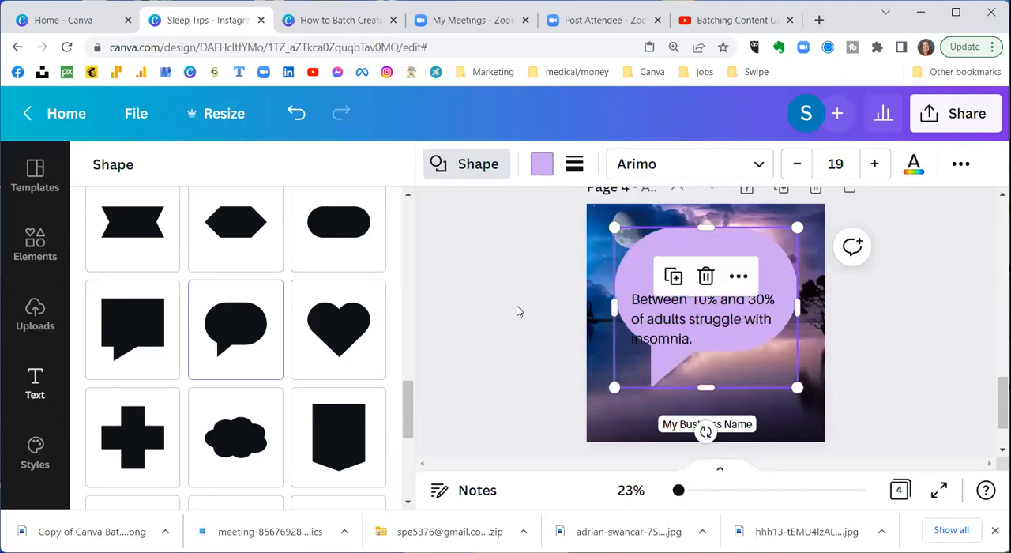
Step: Search the element graphics for "stars" and add the solid white five-pointed star to page 4
click(634, 303)
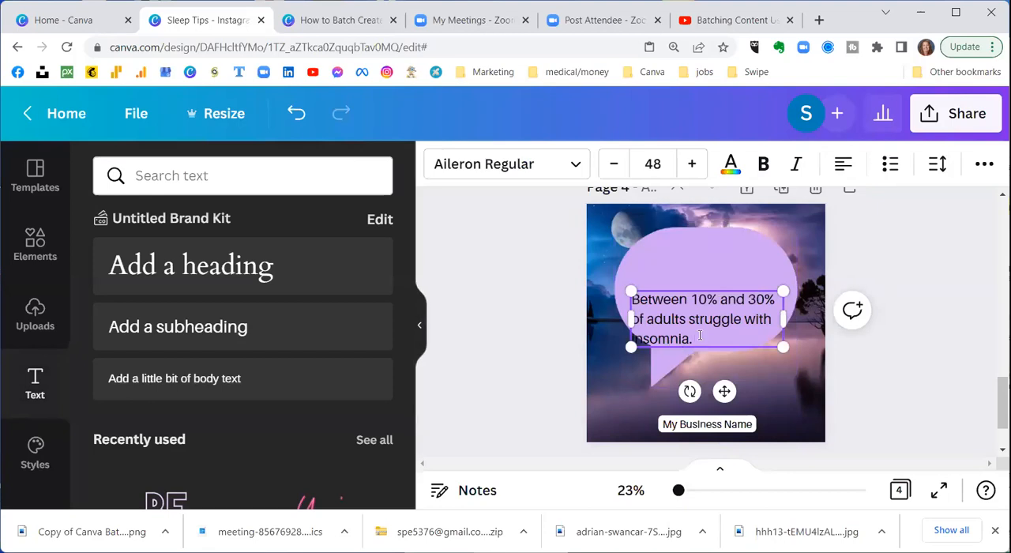
scroll(560, 289, up, 1)
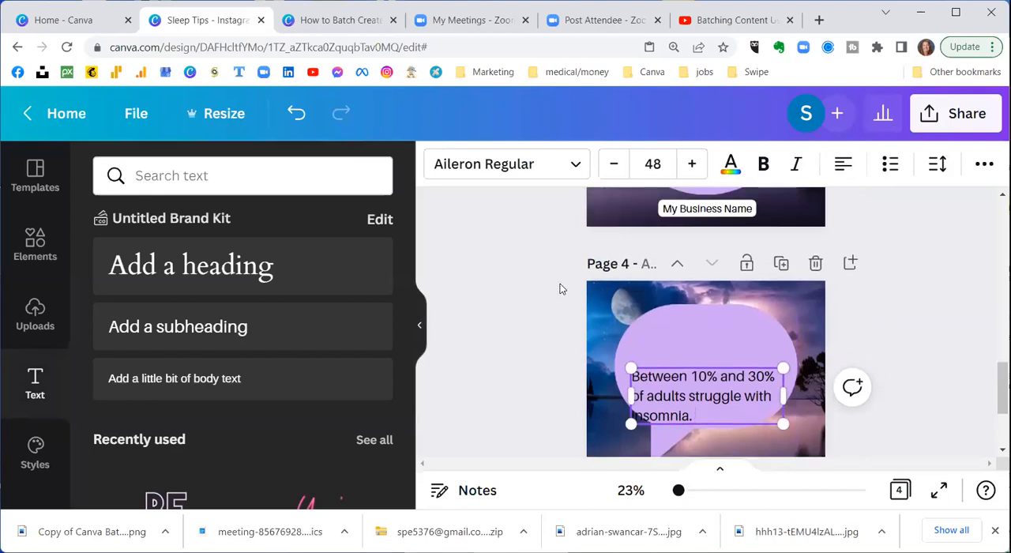
click(33, 243)
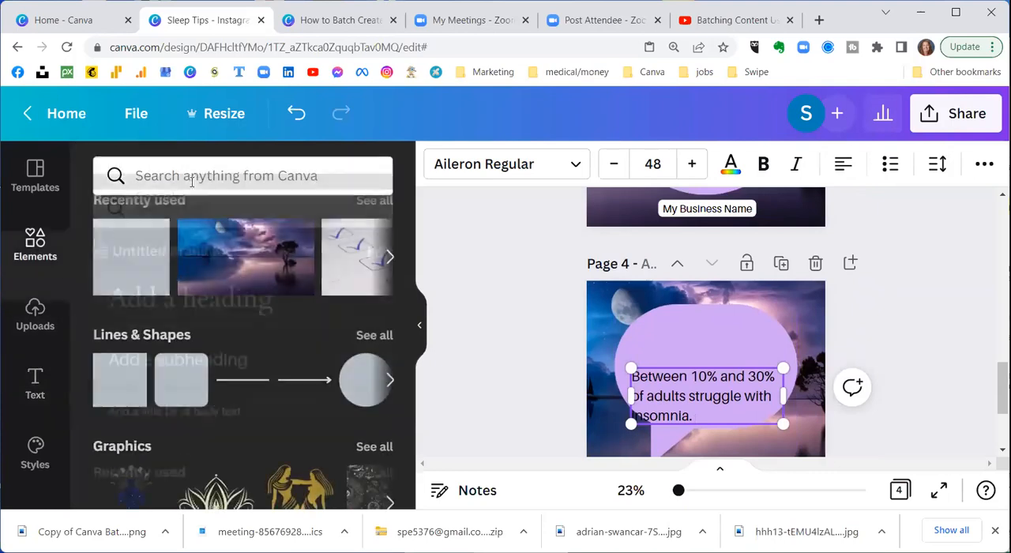
click(185, 171)
text(star)
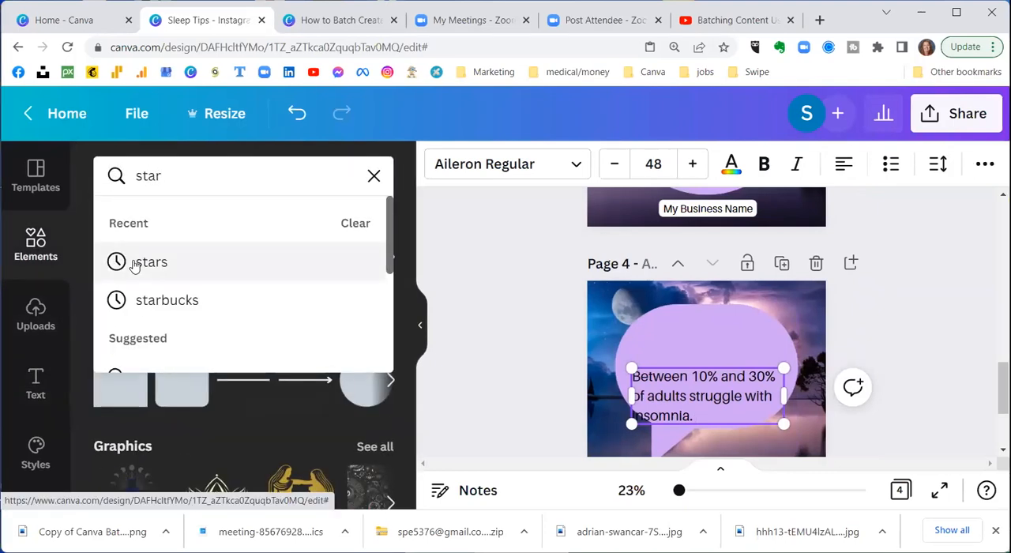
click(134, 267)
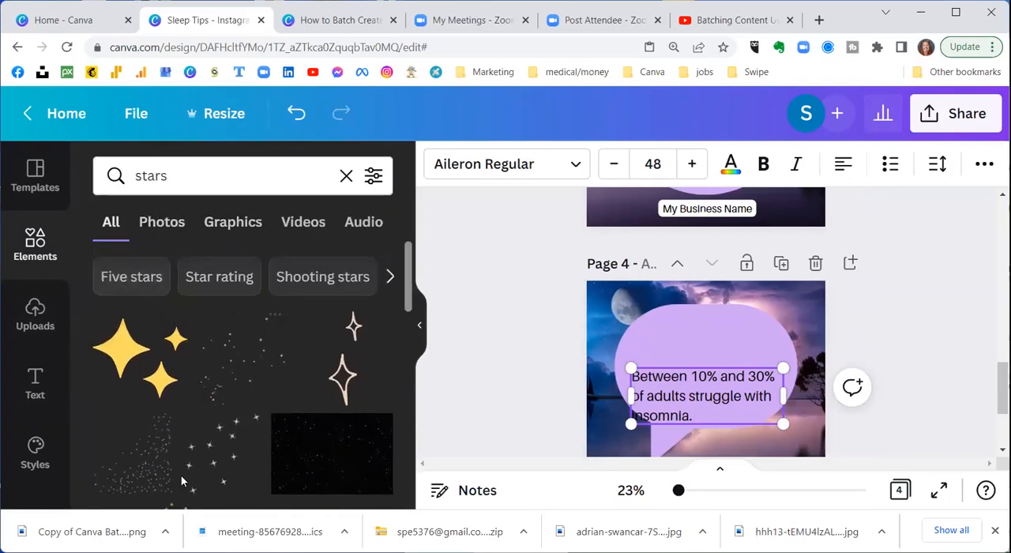
click(235, 221)
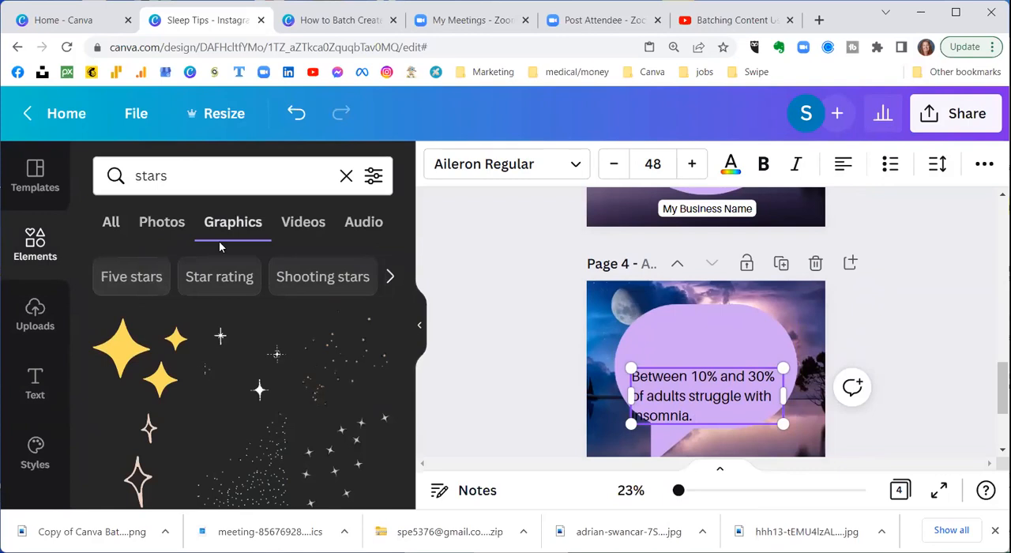
scroll(208, 300, down, 5)
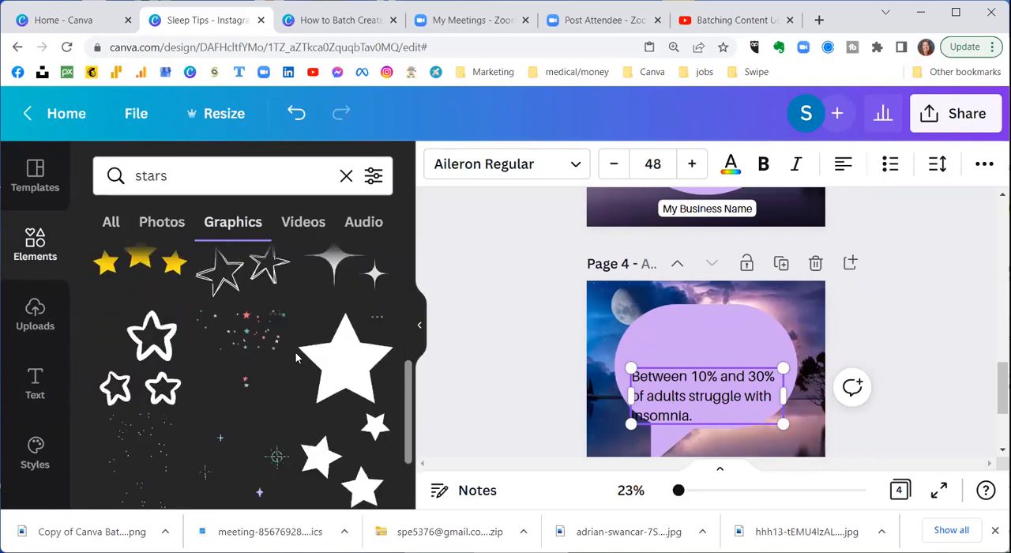
click(346, 370)
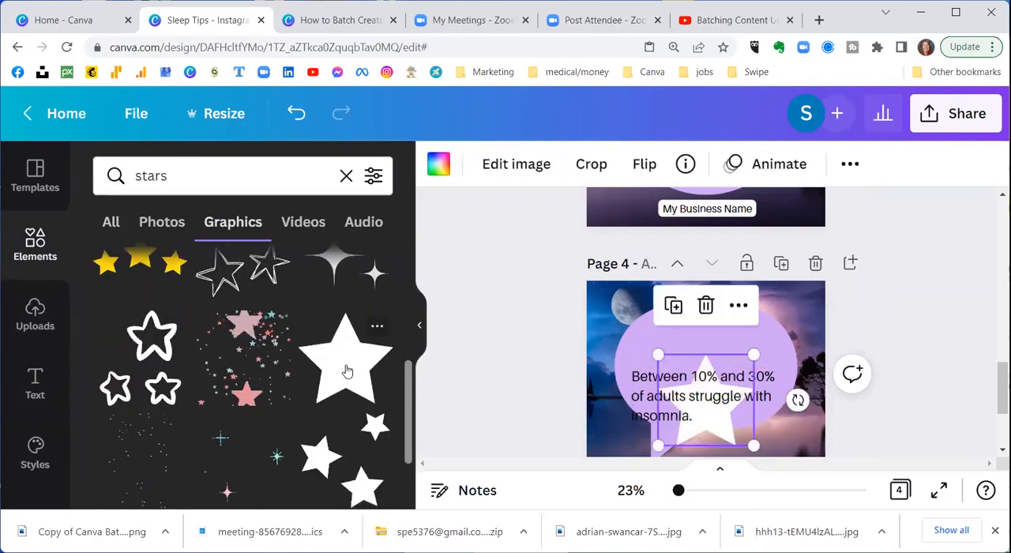
Step: Shrink the white star to a small icon and place it in the upper-left part of the speech bubble
drag(752, 445, 701, 395)
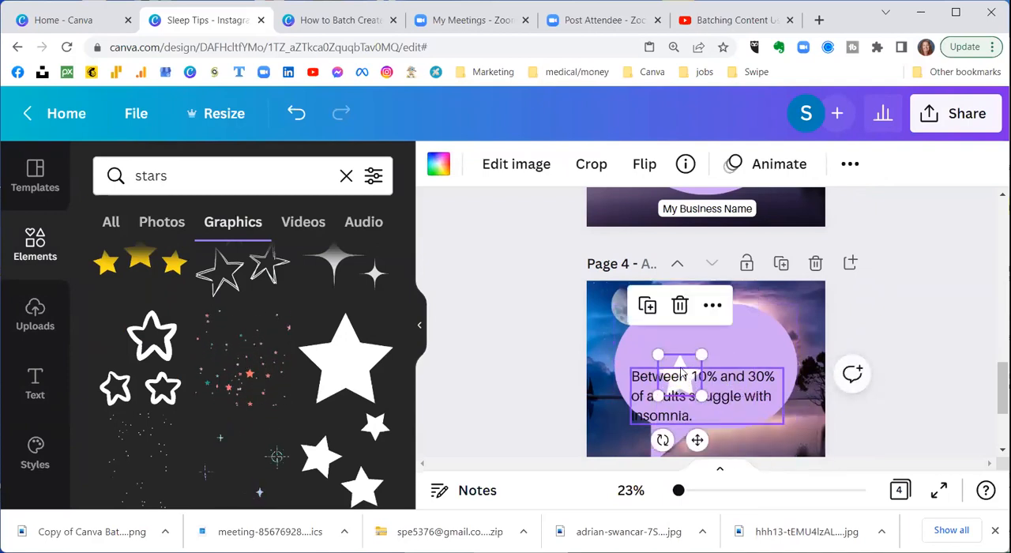
drag(680, 359, 662, 323)
drag(683, 360, 662, 337)
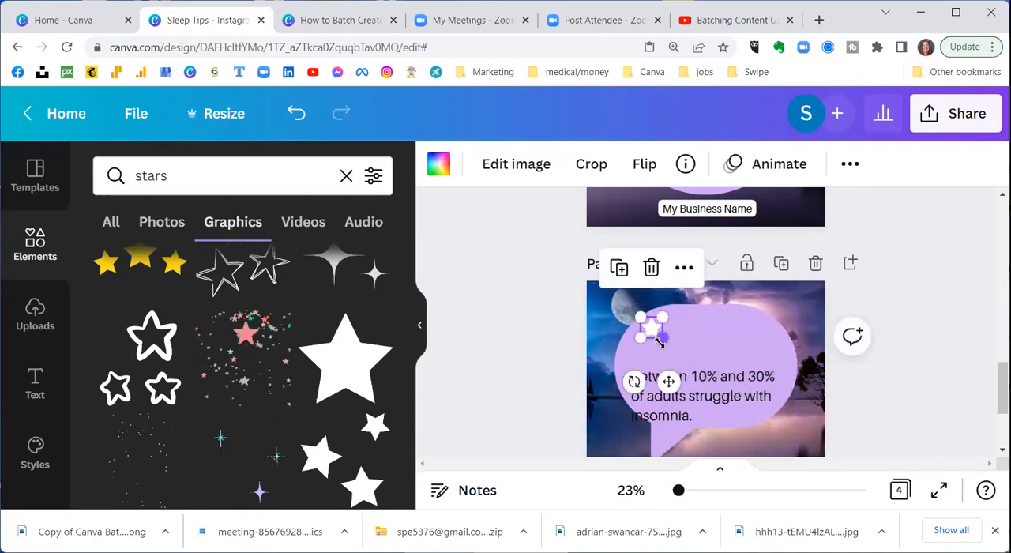
Step: Duplicate the small star four times and line the copies up in a horizontal row of five stars
click(620, 269)
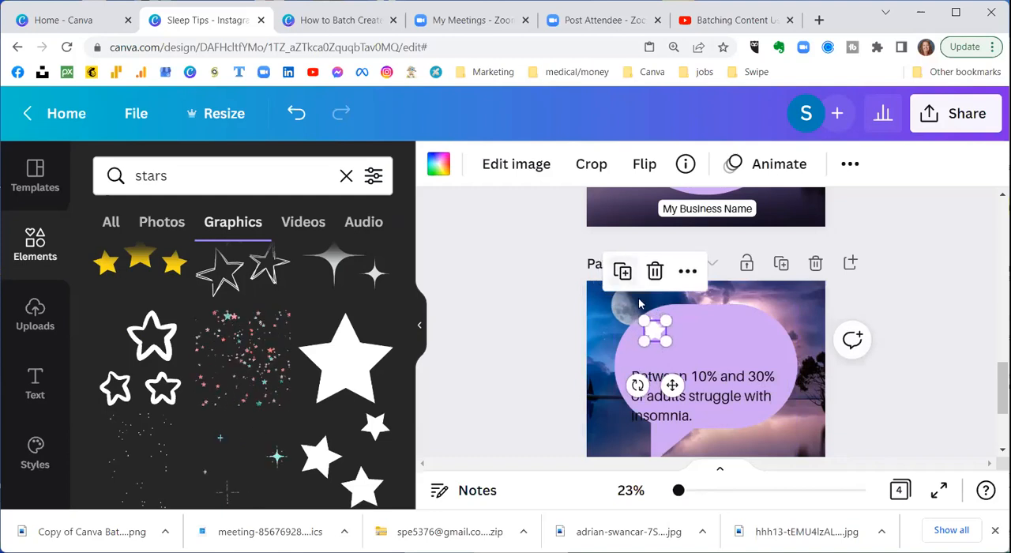
click(622, 271)
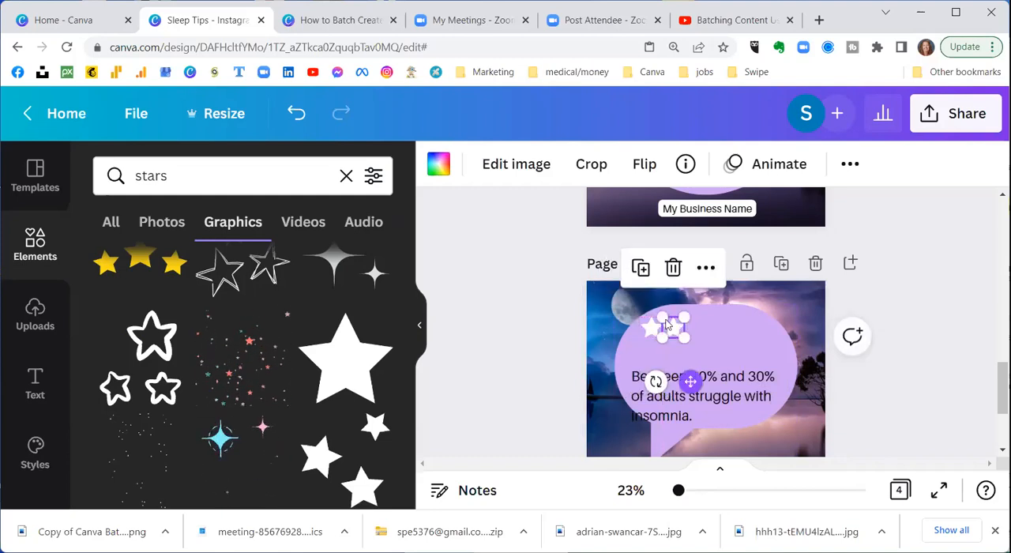
click(641, 270)
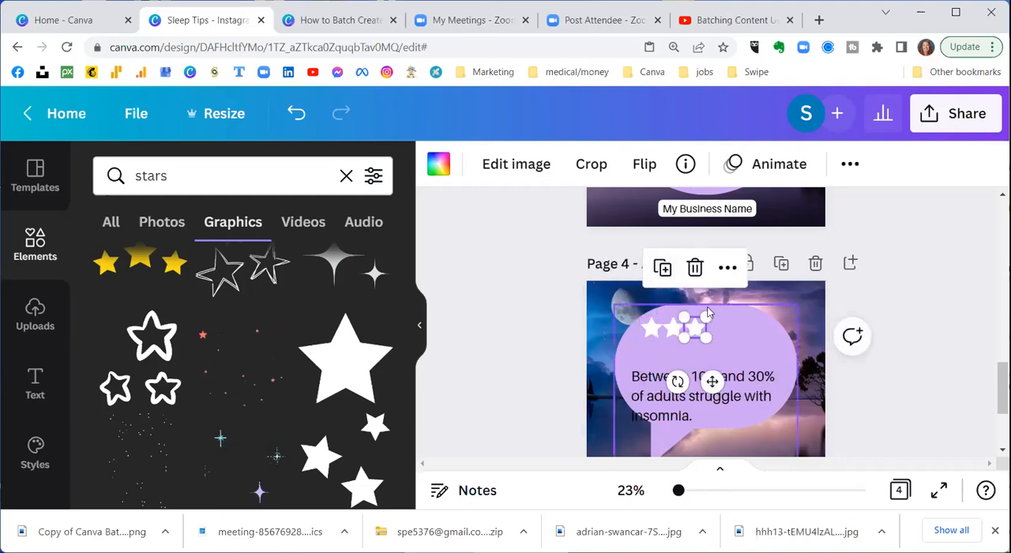
click(662, 270)
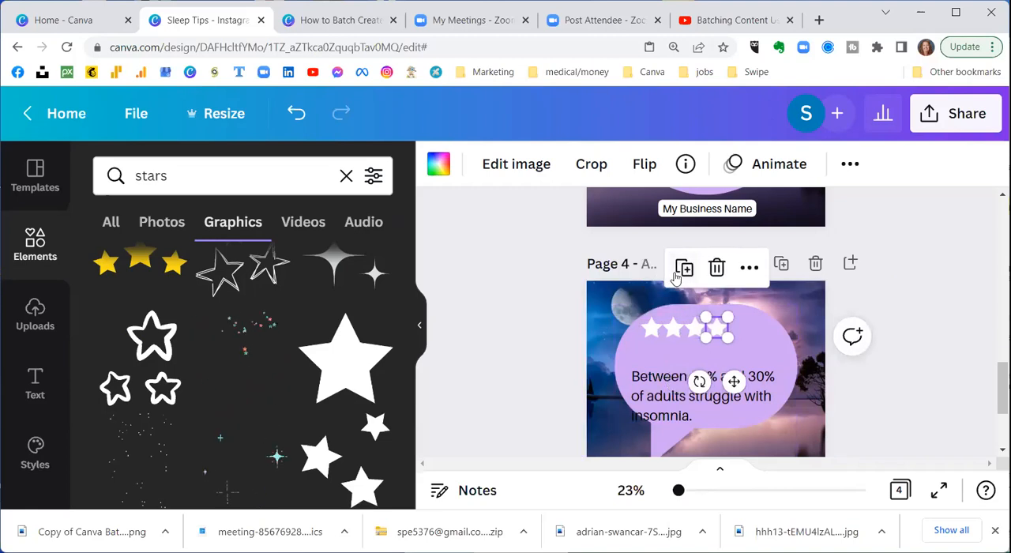
click(684, 270)
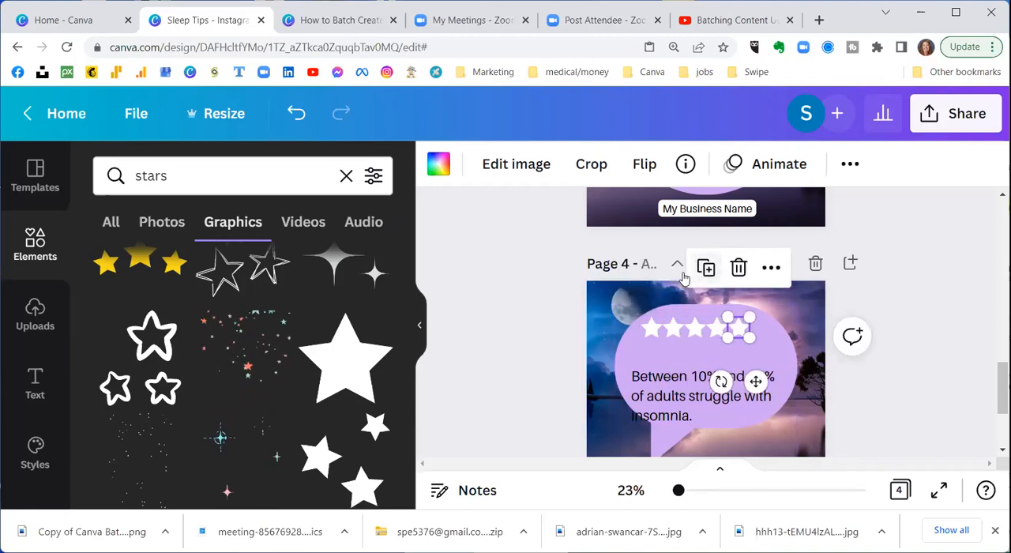
Step: Select all five stars together and centre the row horizontally near the top of the speech bubble
click(667, 356)
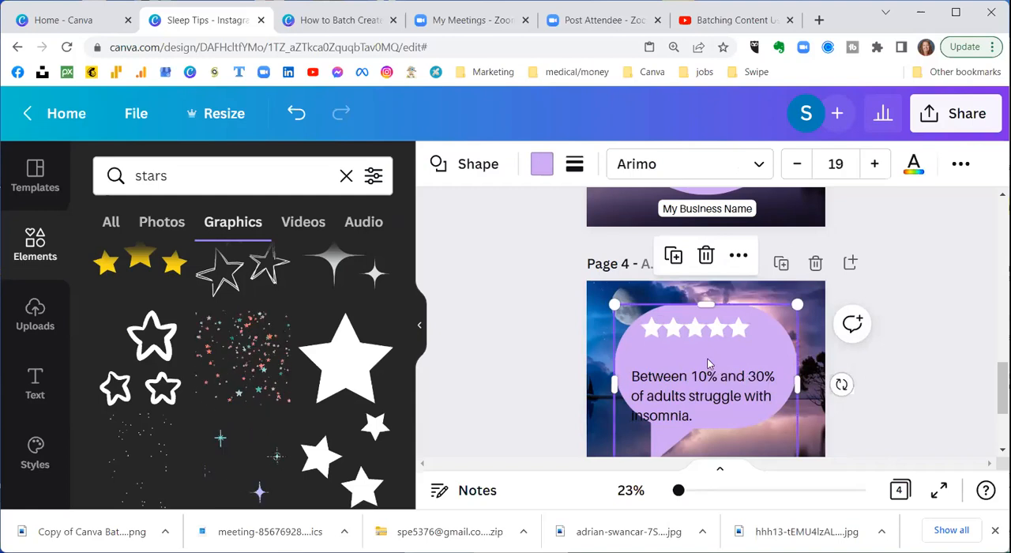
click(652, 333)
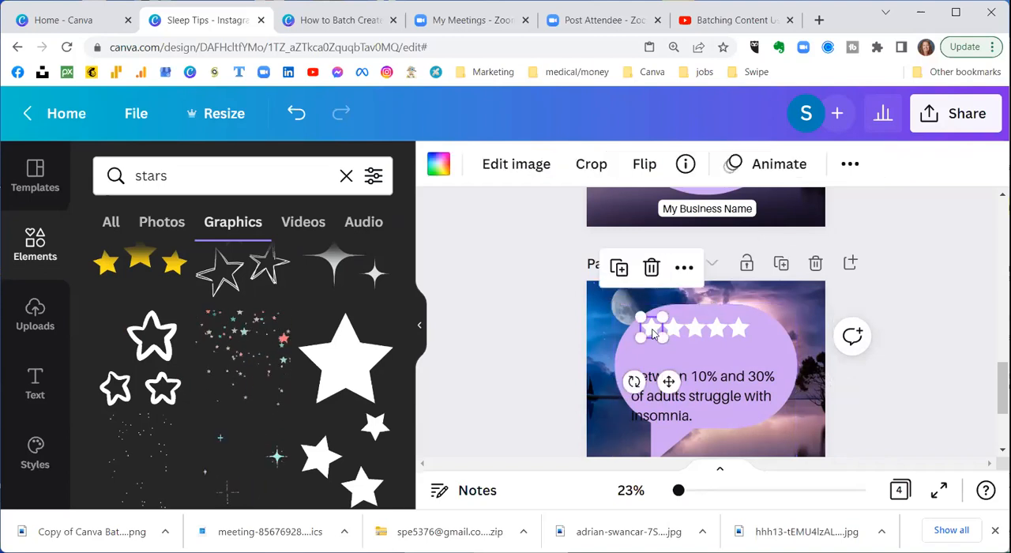
shift+click(673, 329)
shift+click(696, 328)
shift+click(717, 328)
shift+click(739, 329)
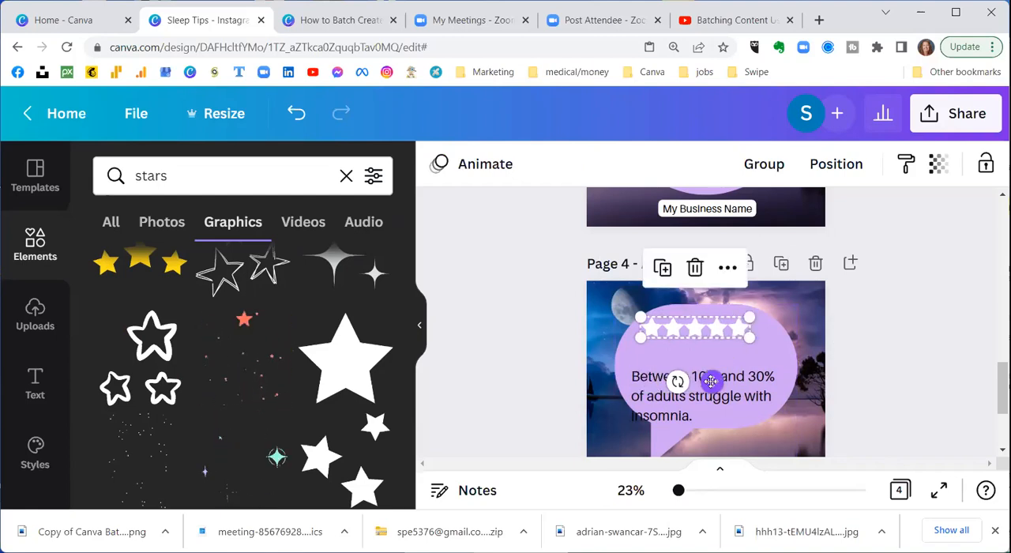
drag(713, 381, 720, 381)
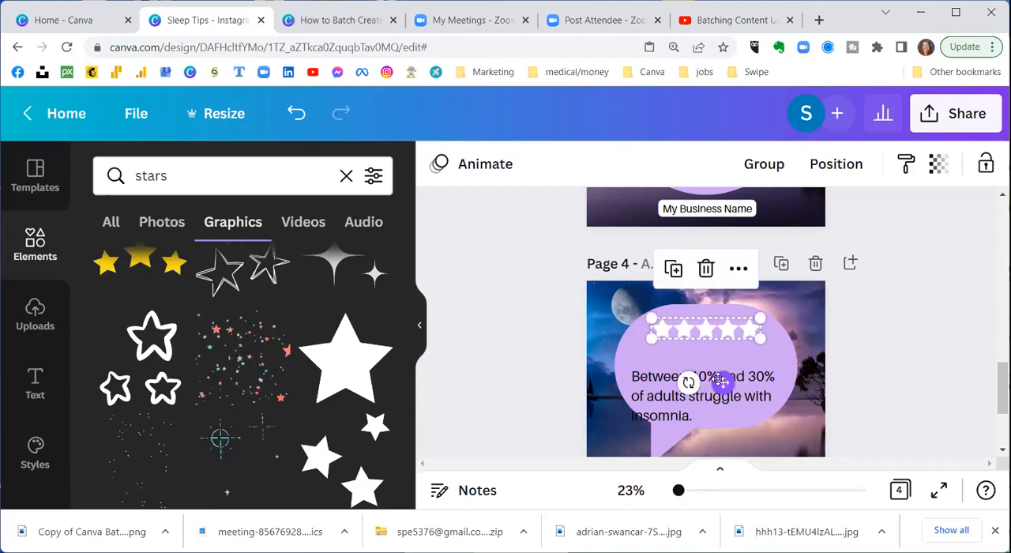
Step: Recolour the first star with the default yellow and apply the white-to-yellow change throughout the design
click(666, 332)
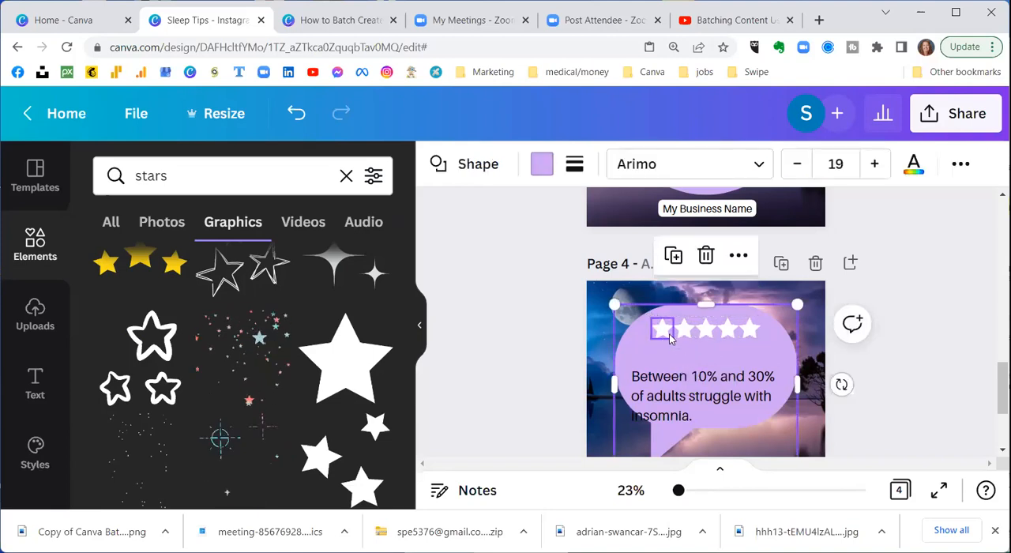
click(663, 336)
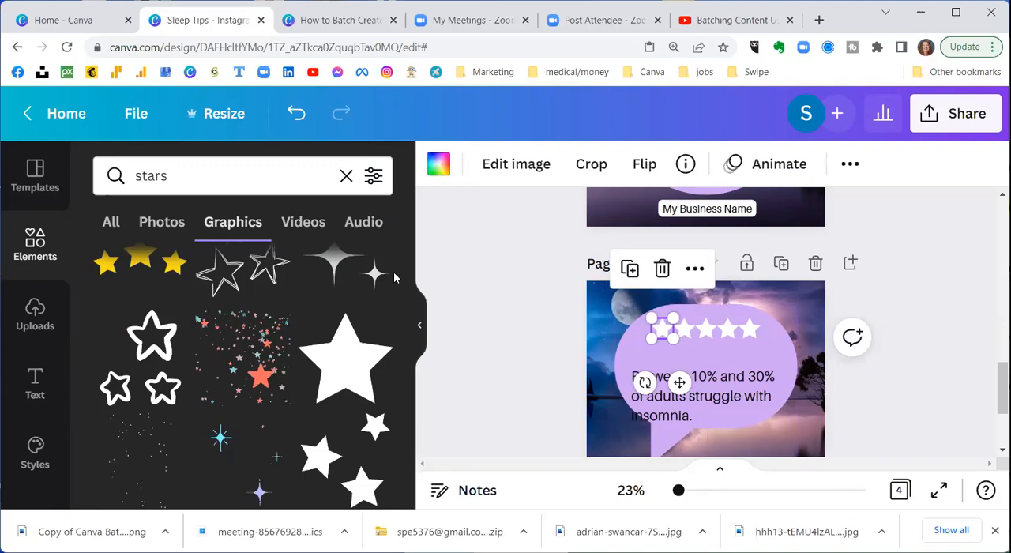
click(439, 166)
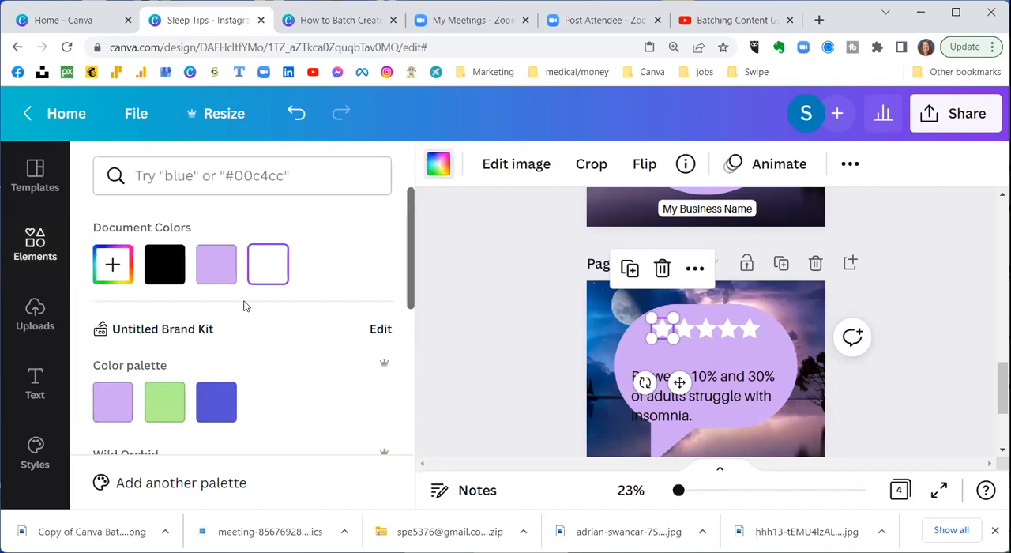
scroll(244, 307, down, 5)
scroll(244, 306, down, 2)
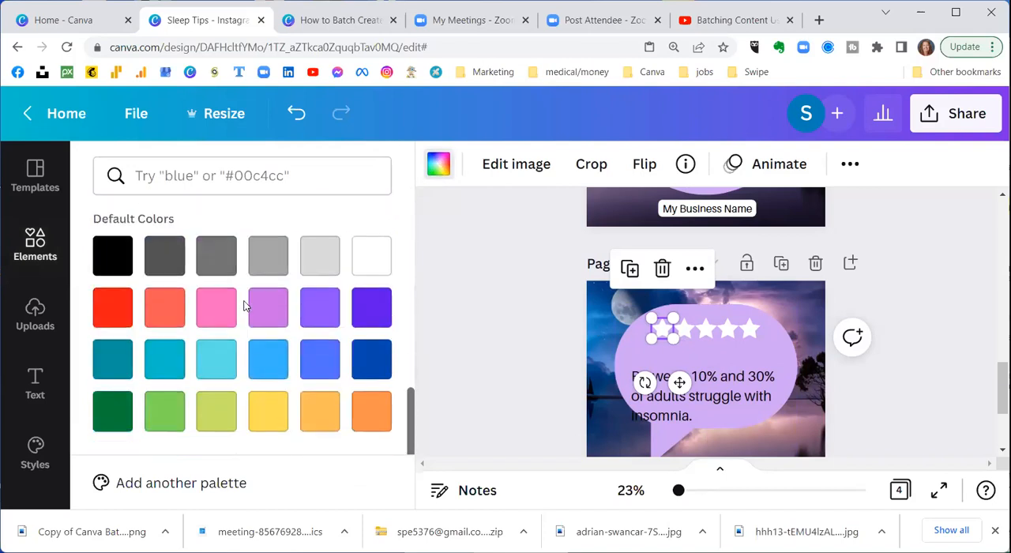
click(269, 413)
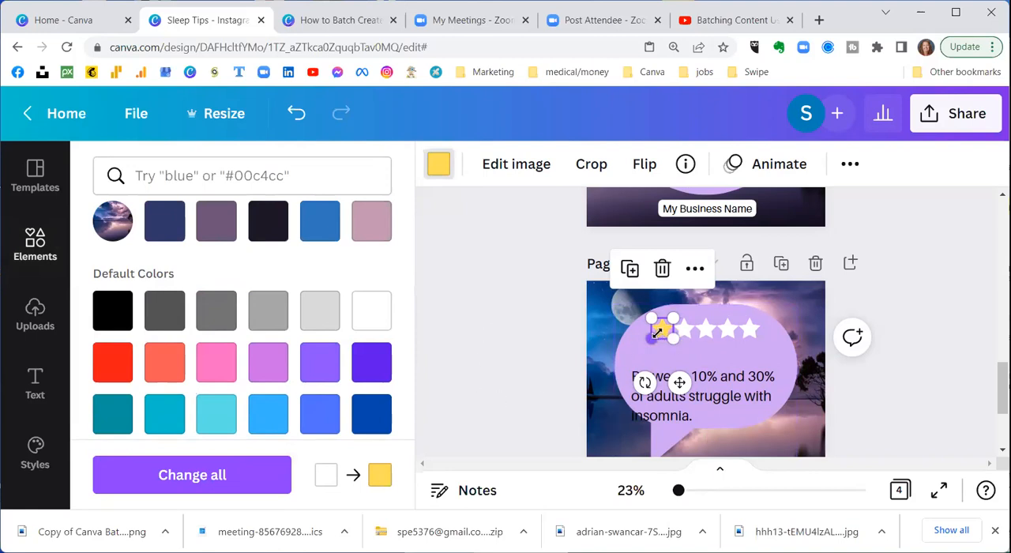
click(207, 490)
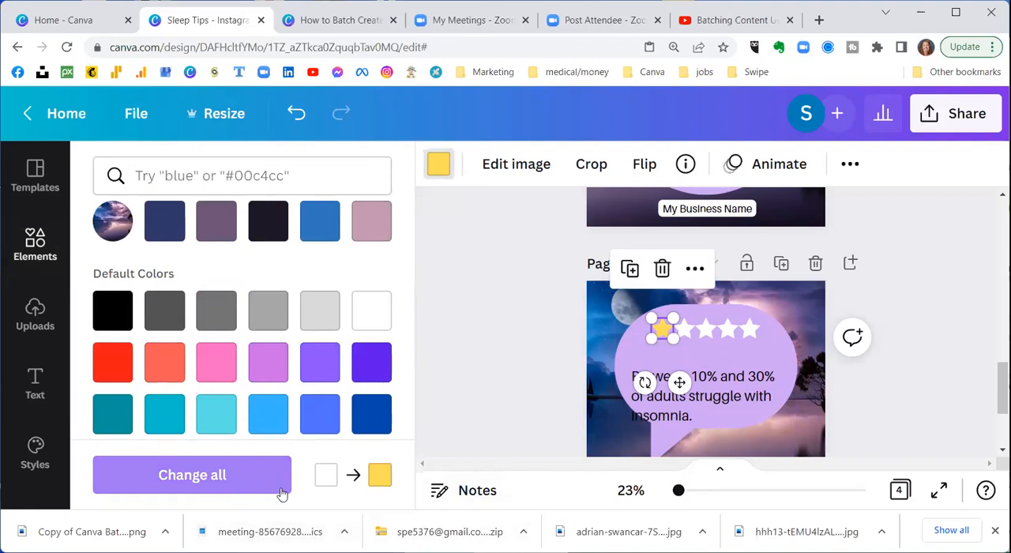
click(228, 483)
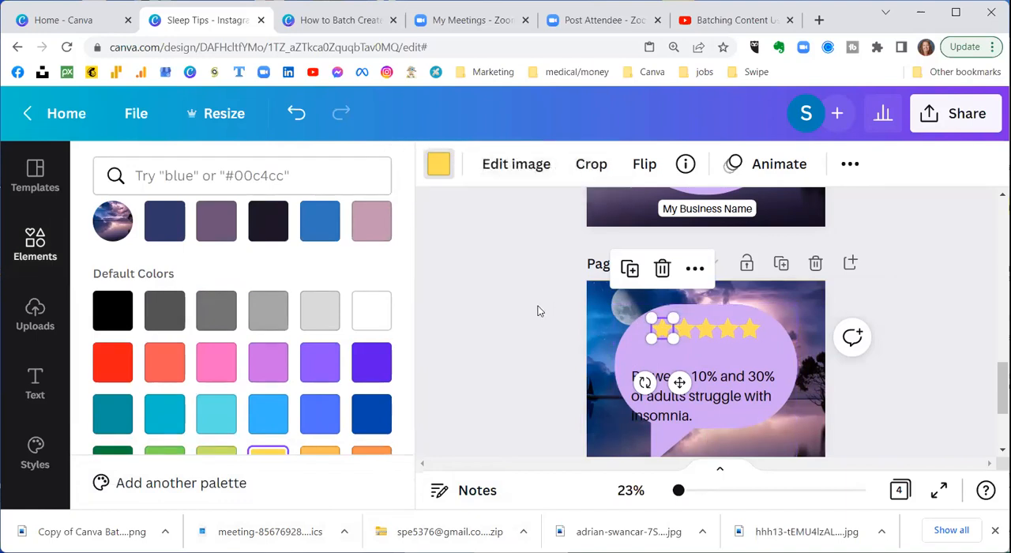
Step: Move the insomnia text on page 4 up slightly so it sits closer beneath the star row
scroll(537, 310, down, 1)
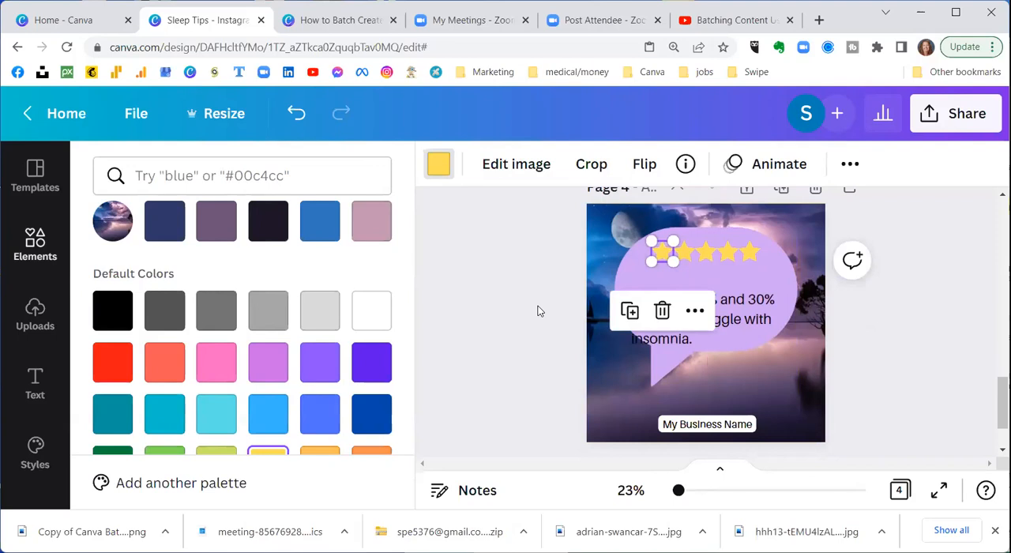
click(721, 313)
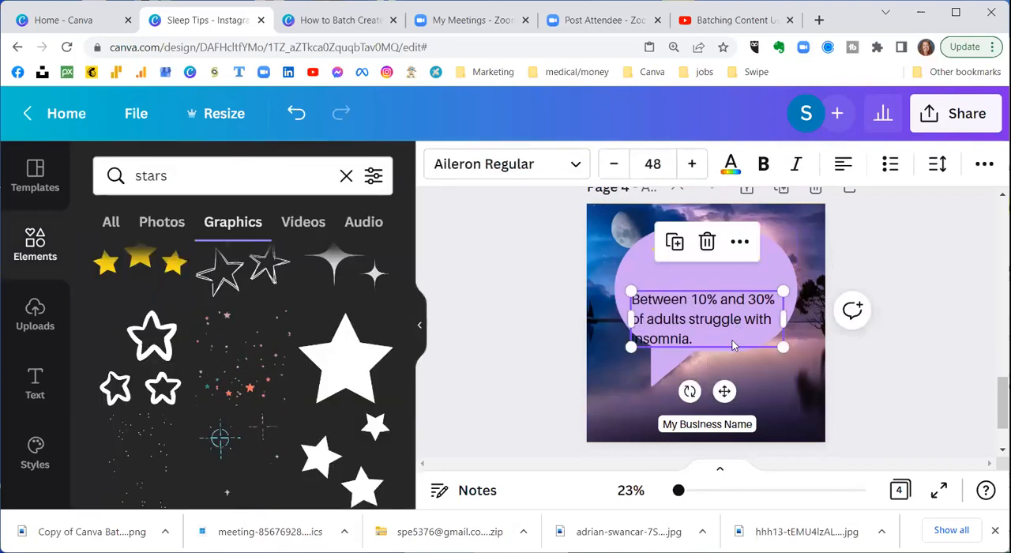
drag(725, 387, 725, 369)
Step: Replace page 4's insomnia text by pasting "I think it's great overall and maybe even better for people who are creative and into meditation. Love The tours."
drag(698, 326, 629, 281)
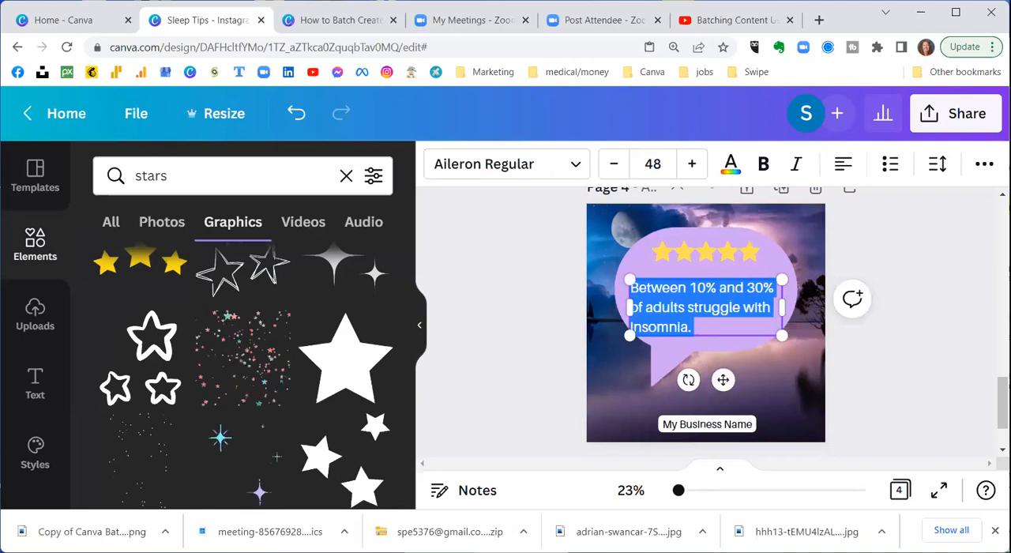
key(alt+Tab)
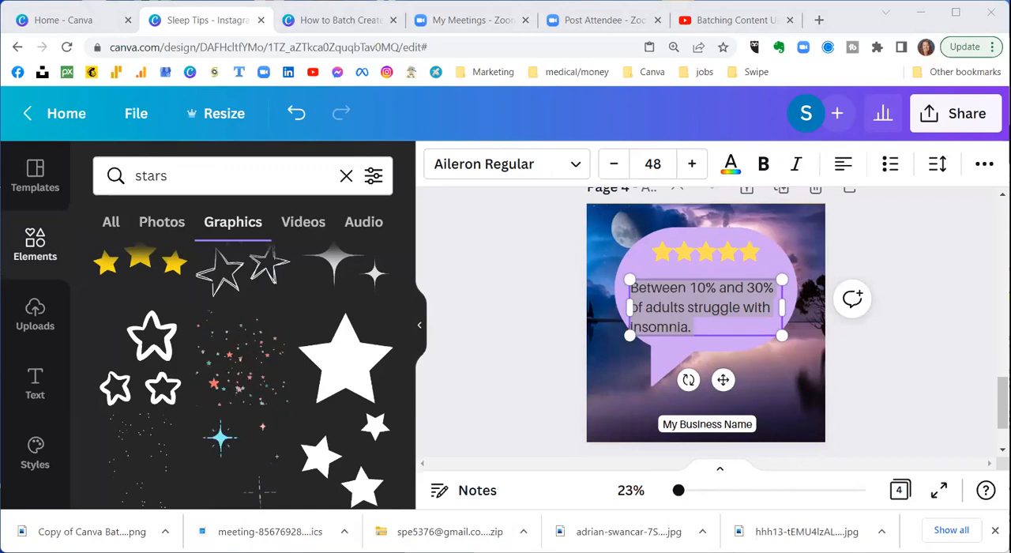
click(485, 283)
click(677, 316)
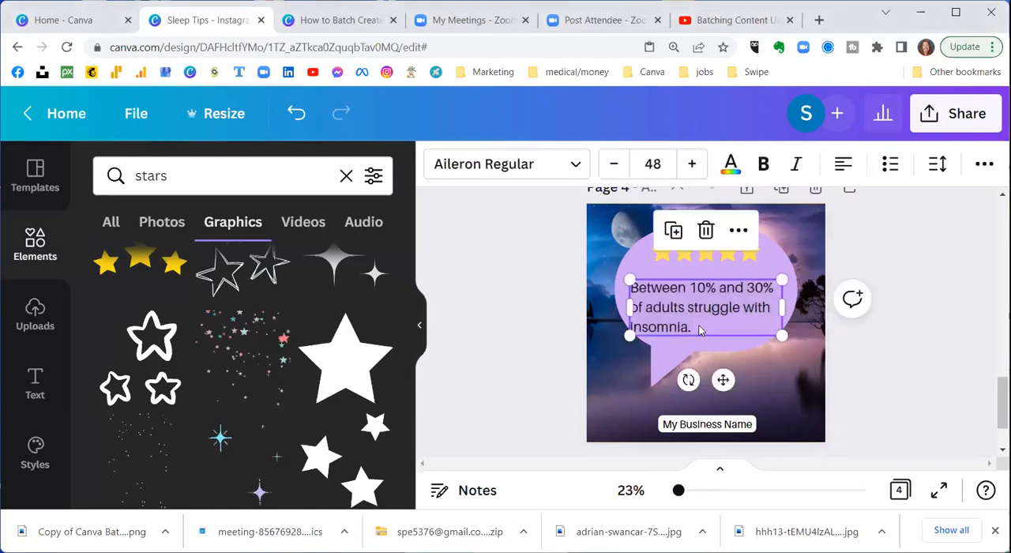
click(699, 330)
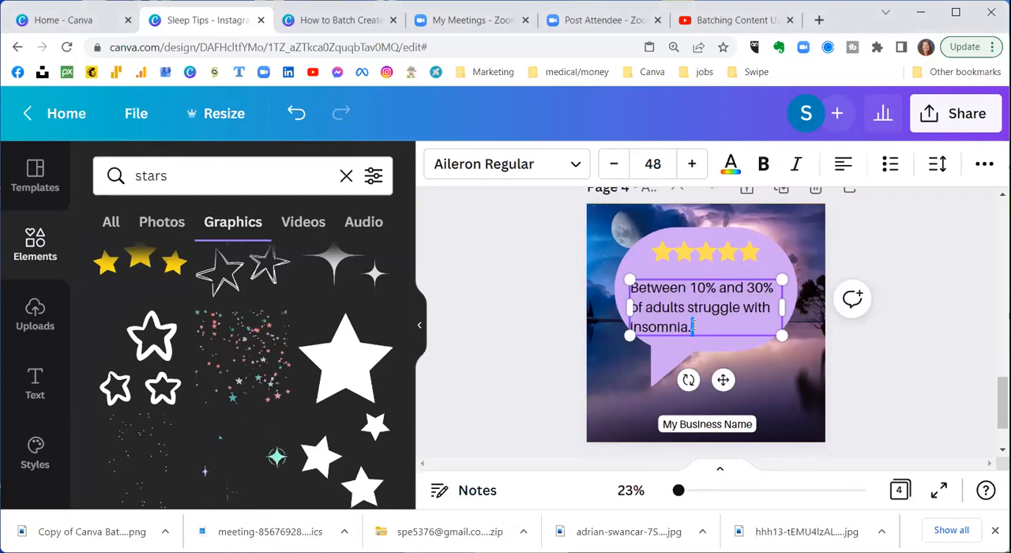
drag(690, 326, 625, 290)
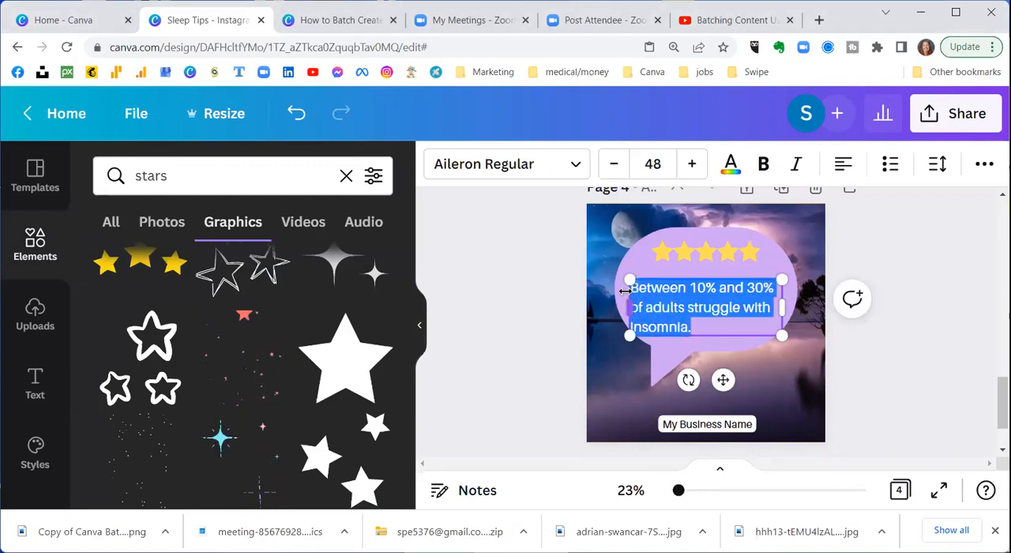
text(I think it's great overall and maybe even better for people who are creative and into meditation. Love The tours.)
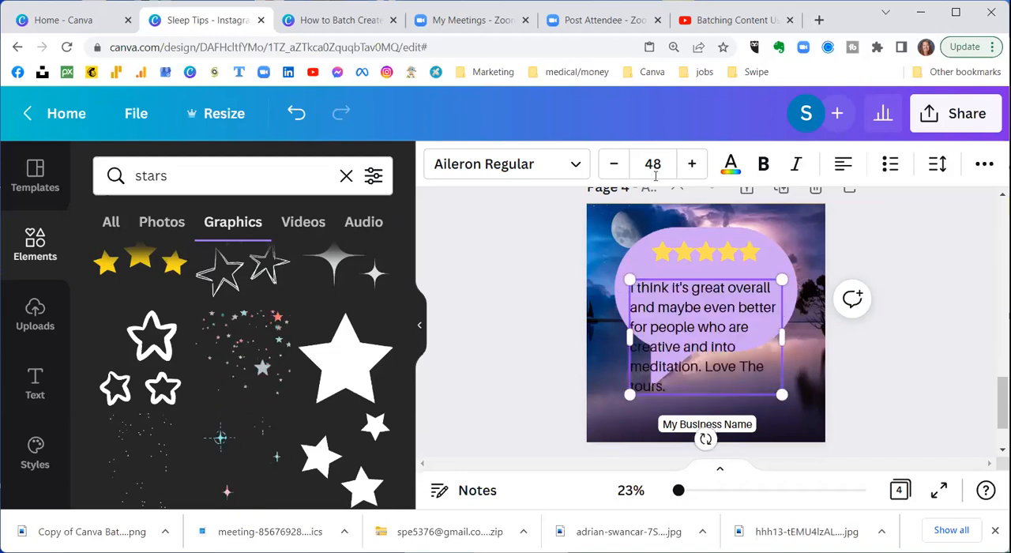
Step: Reduce the review text on page 4 to size 38 so it fits inside the speech bubble
click(607, 172)
click(608, 172)
click(608, 172)
click(608, 172)
click(608, 173)
click(608, 172)
click(608, 172)
click(608, 172)
click(608, 172)
click(608, 172)
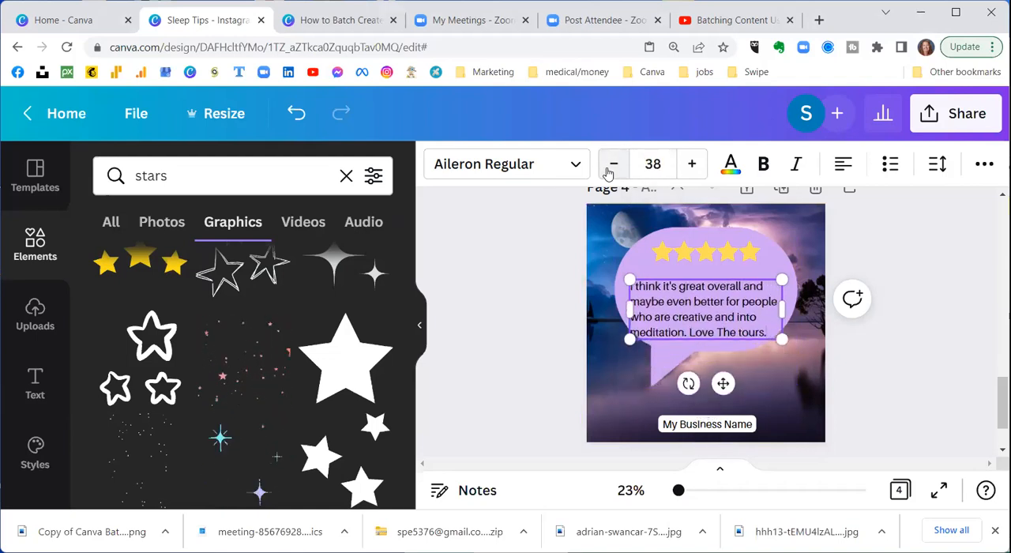
Step: Set the review text on page 4 to size 35 and shift it slightly right inside the speech bubble
click(653, 164)
scroll(695, 273, down, 5)
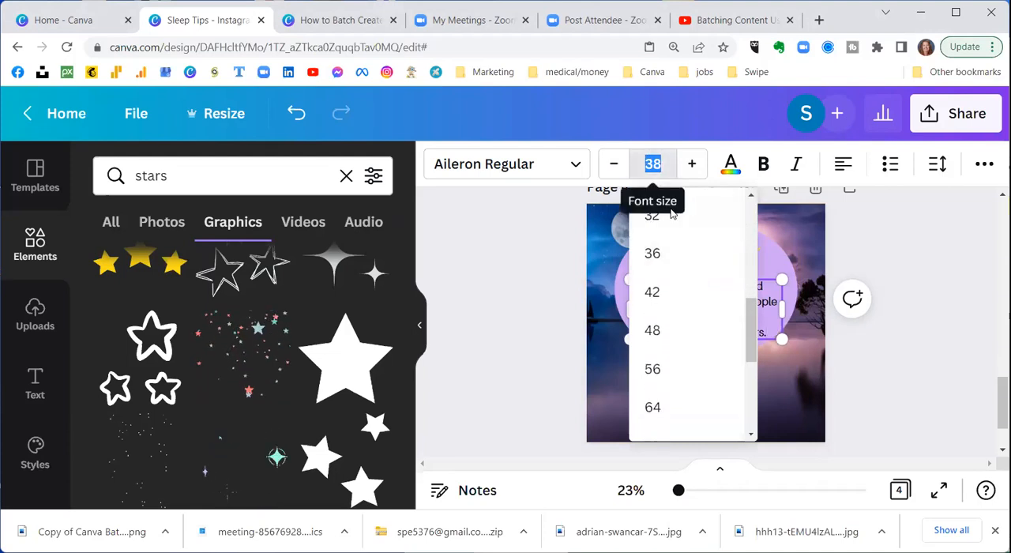
text(35)
key(Return)
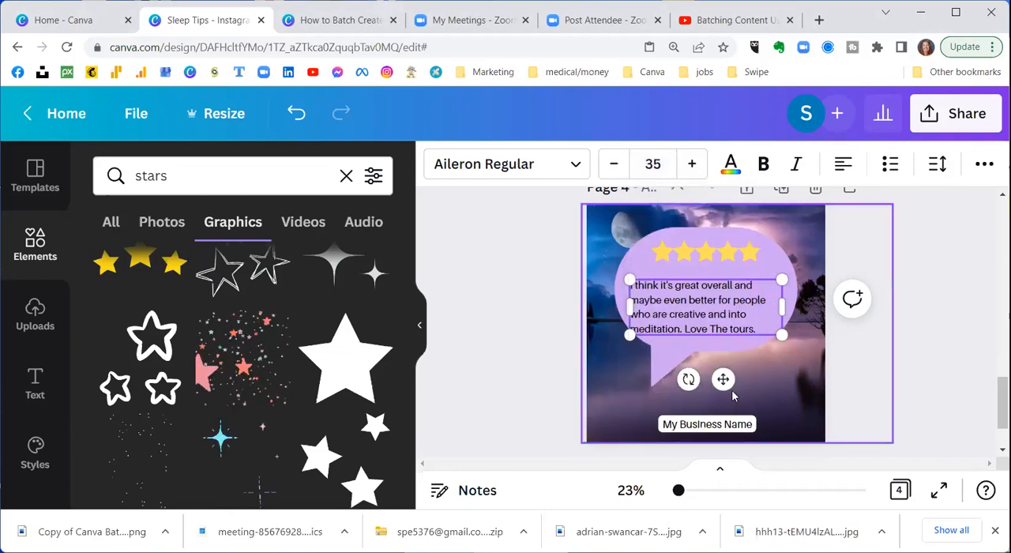
mouse_move(726, 378)
mouse_down()
mouse_move(729, 366)
mouse_move(734, 375)
mouse_up()
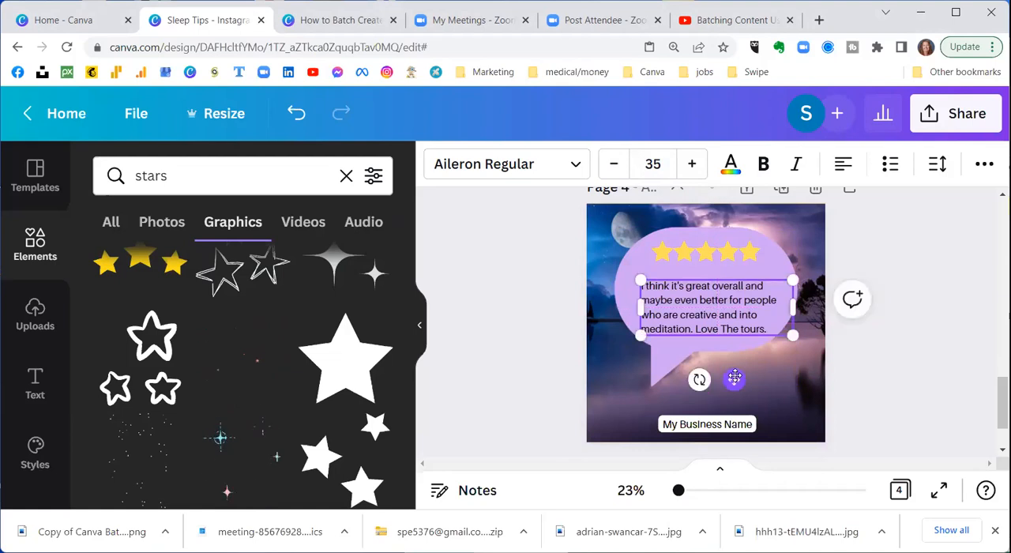
Step: Add a subheading to page 4, place it below the speech bubble's tail above the business name, and left-align it
click(33, 384)
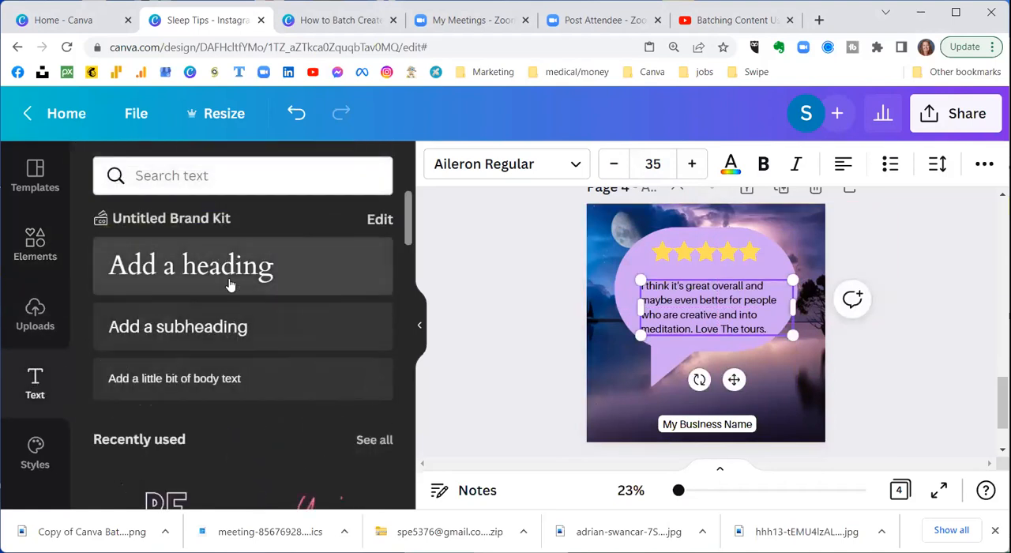
click(228, 332)
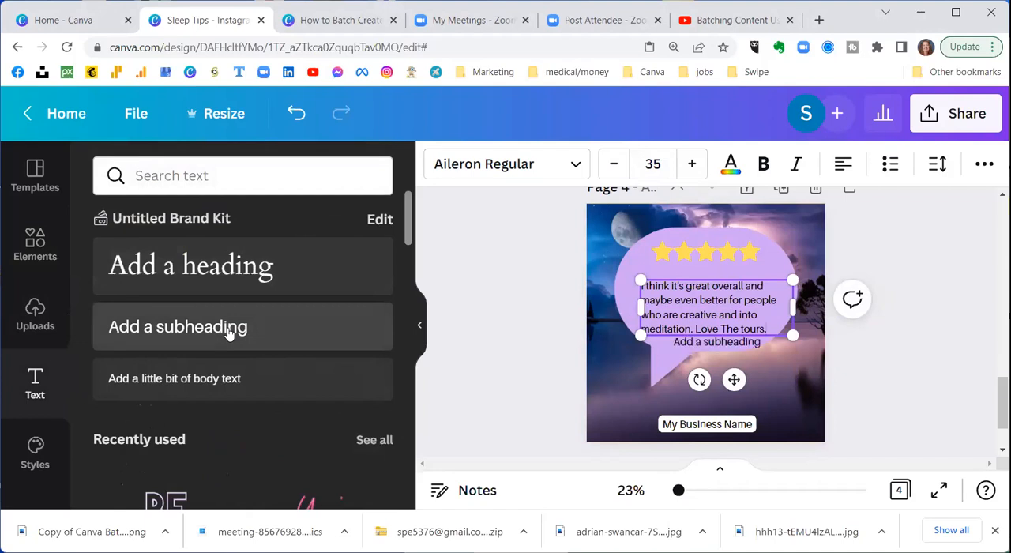
click(721, 341)
drag(731, 392, 691, 450)
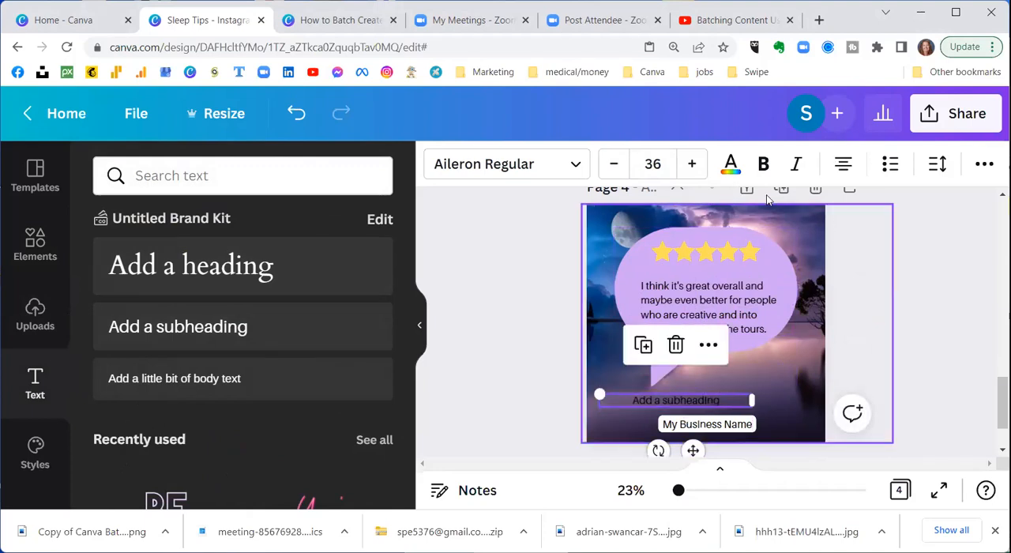
click(843, 164)
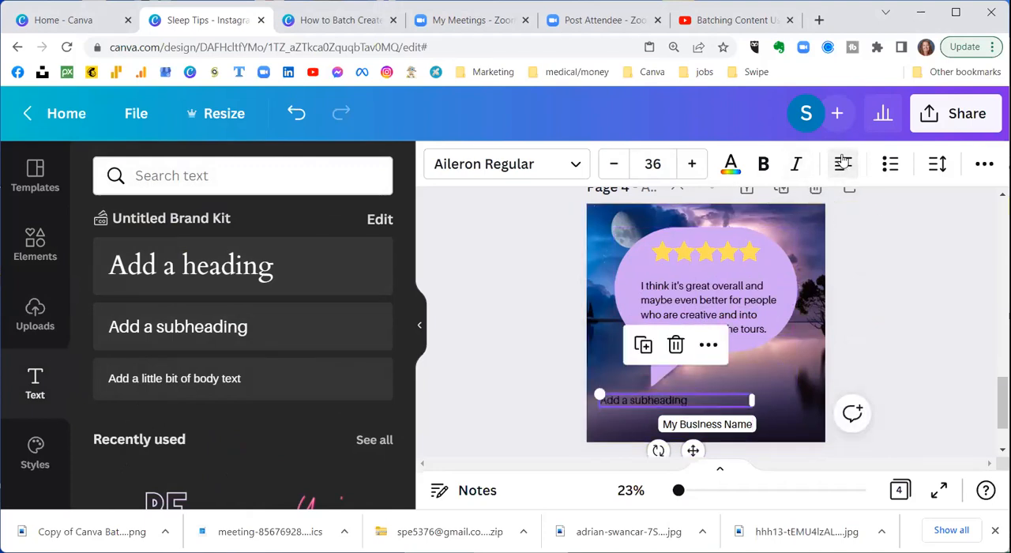
Step: Apply the Background text effect to the subheading and colour the background light green from the brand colour palette
click(982, 165)
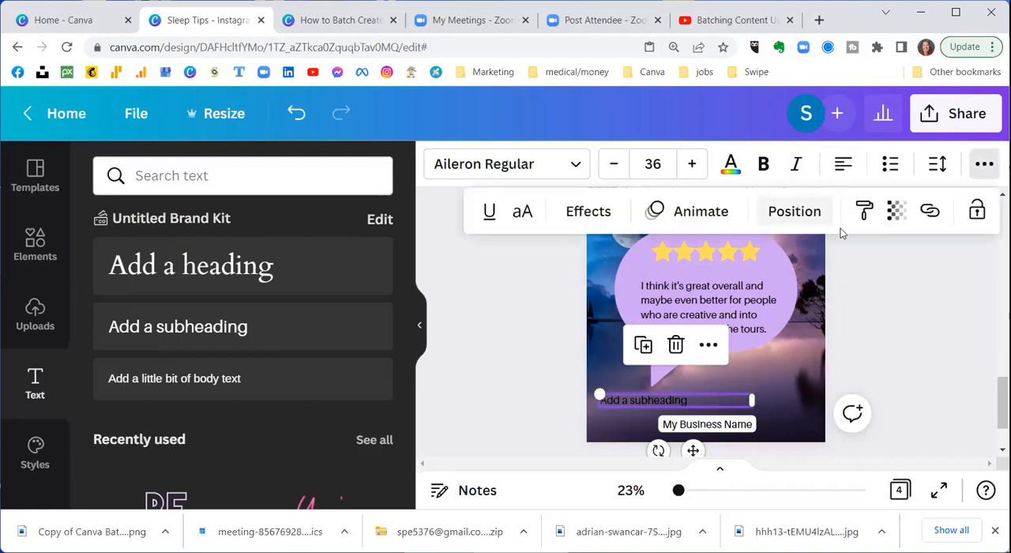
click(587, 212)
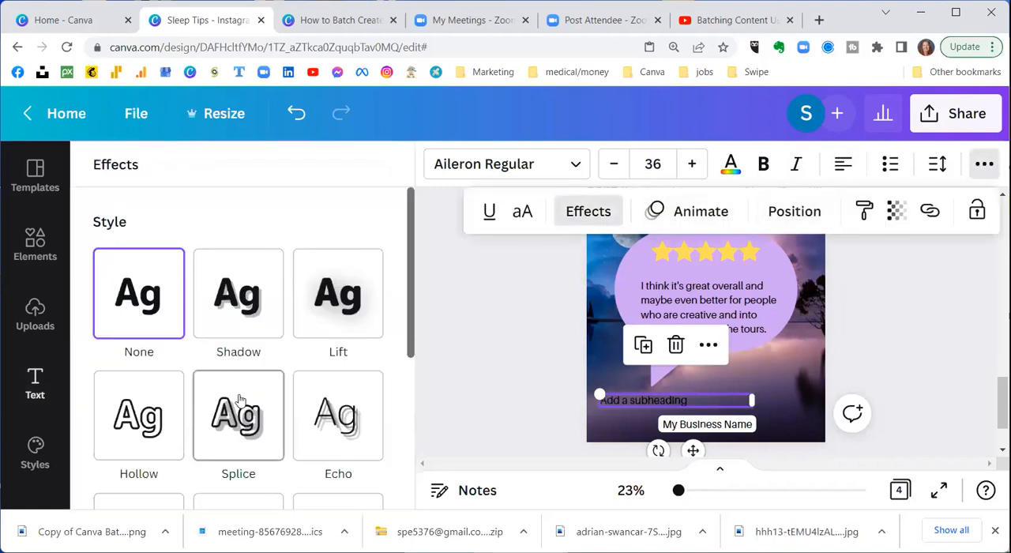
scroll(240, 400, down, 2)
click(342, 387)
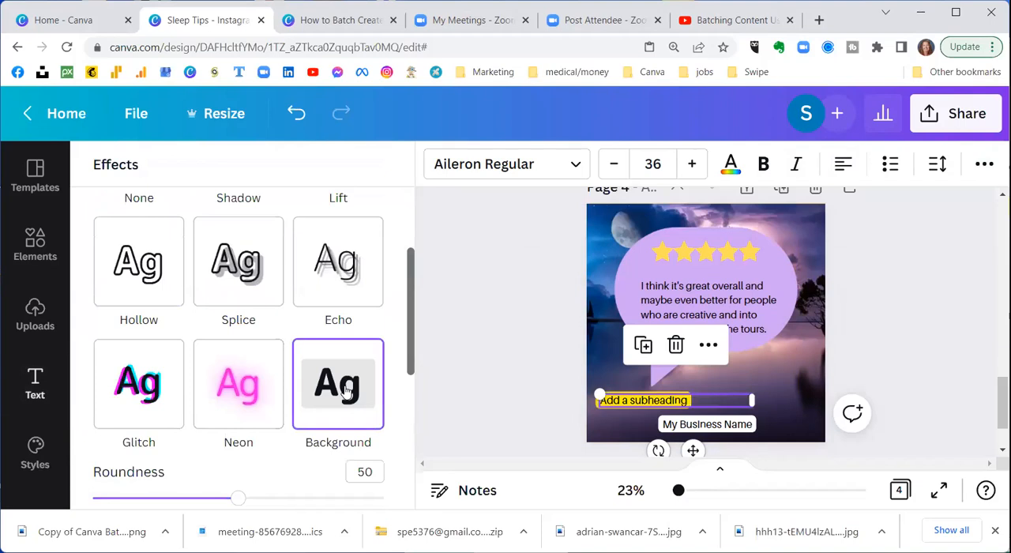
scroll(345, 387, down, 3)
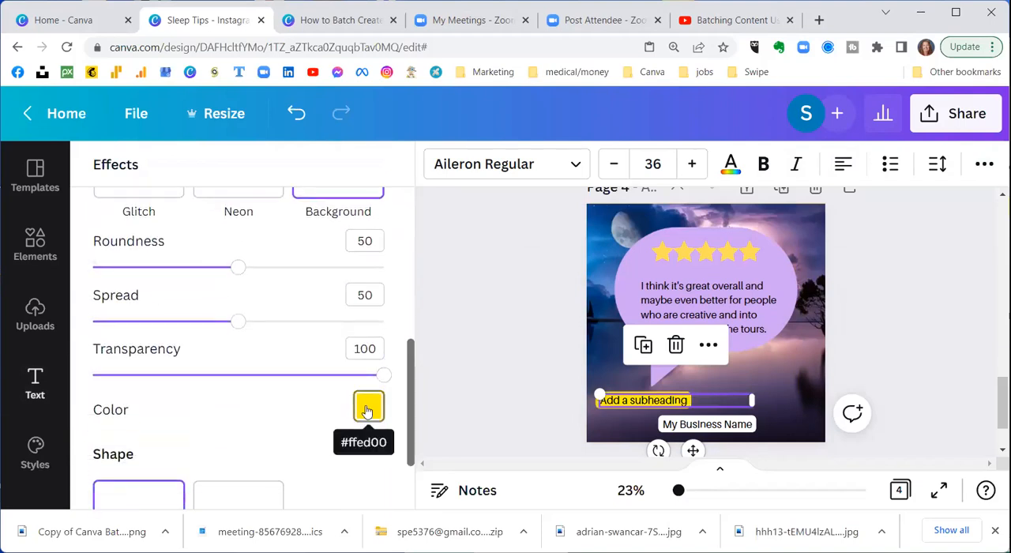
click(367, 409)
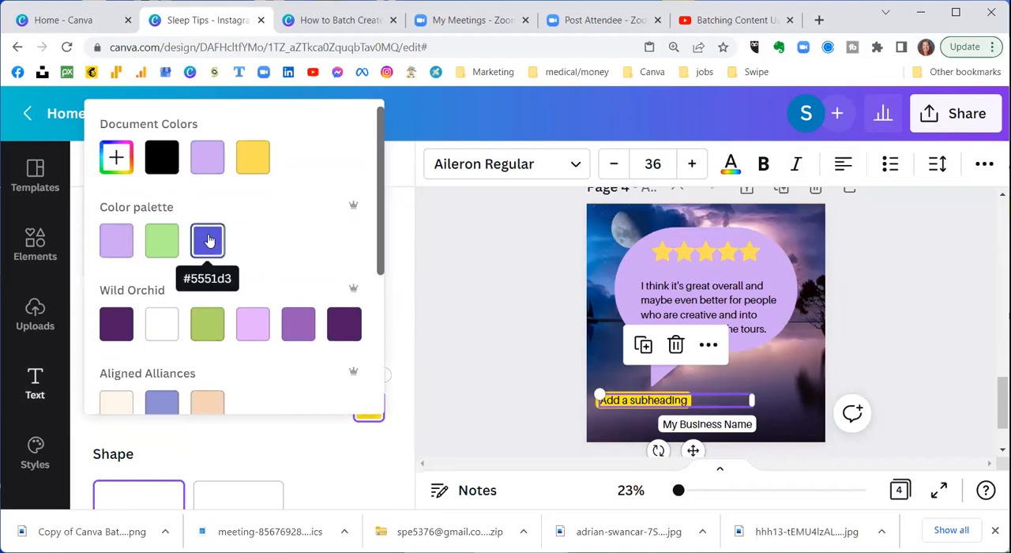
click(162, 241)
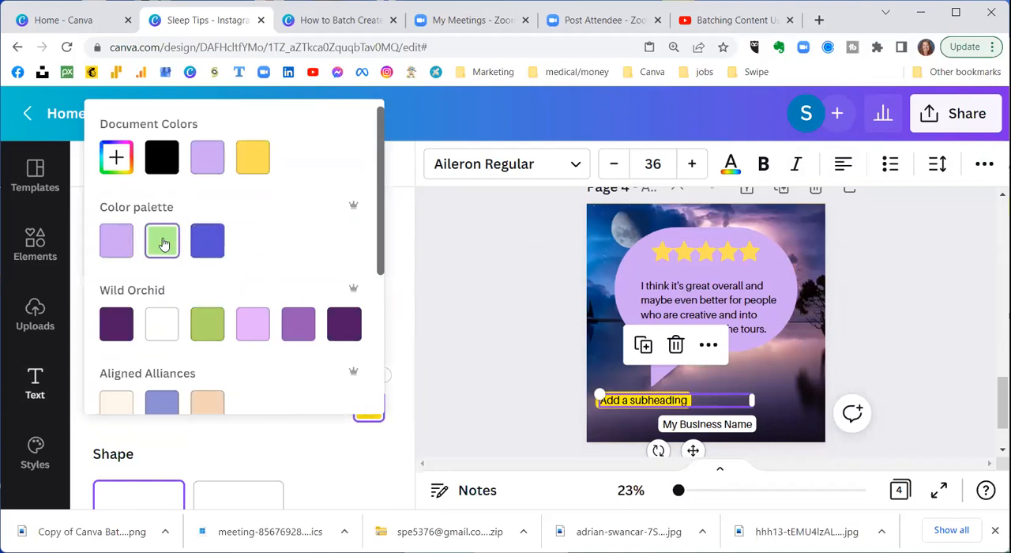
Step: Replace the subheading's placeholder text with the reviewer's full name
double_click(649, 402)
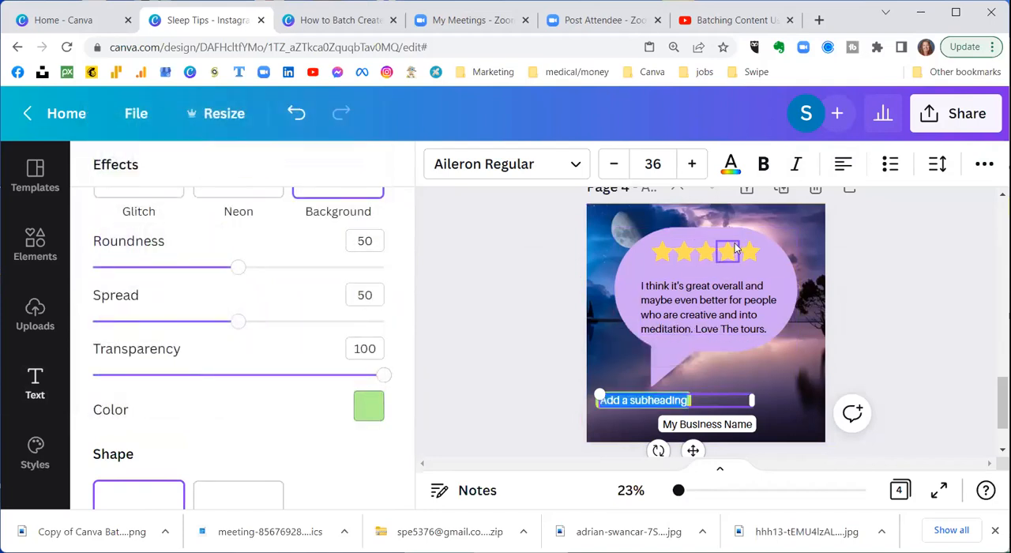
text(Joh)
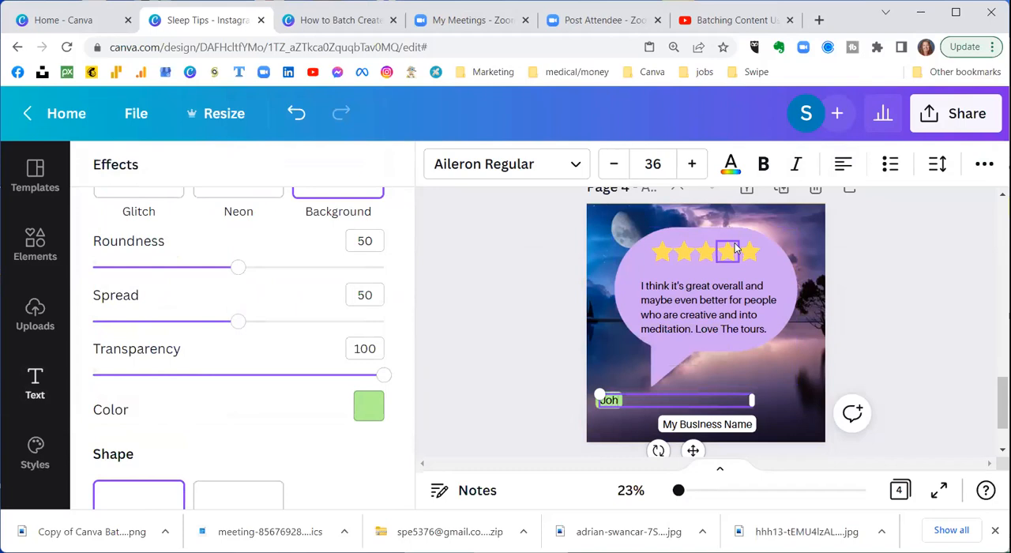
text(n Doe)
Step: Recolour the reviewer's name with the dark purple #4f1964 from the Wild Orchid palette
click(732, 164)
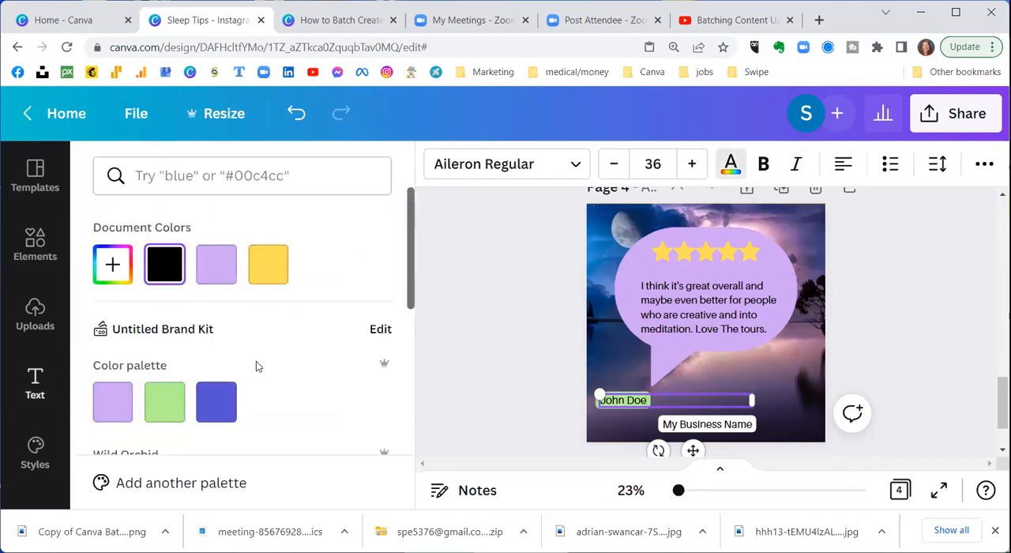
scroll(256, 361, down, 1)
scroll(255, 361, down, 1)
click(164, 337)
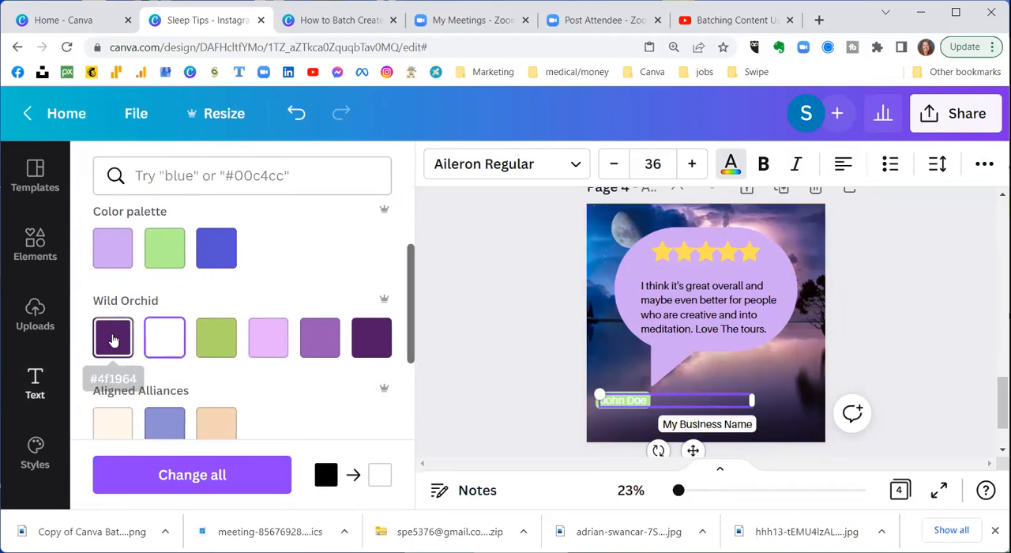
click(113, 340)
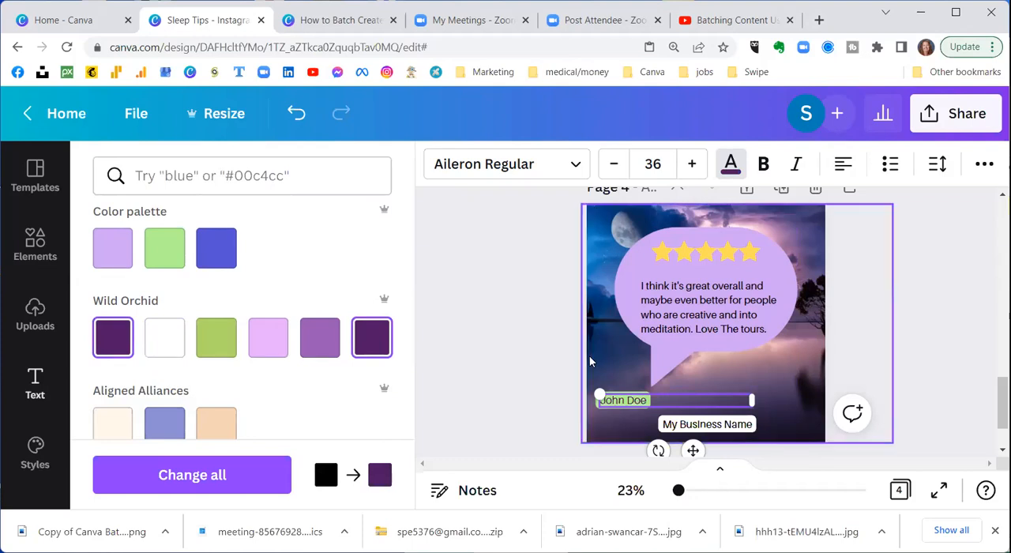
click(536, 319)
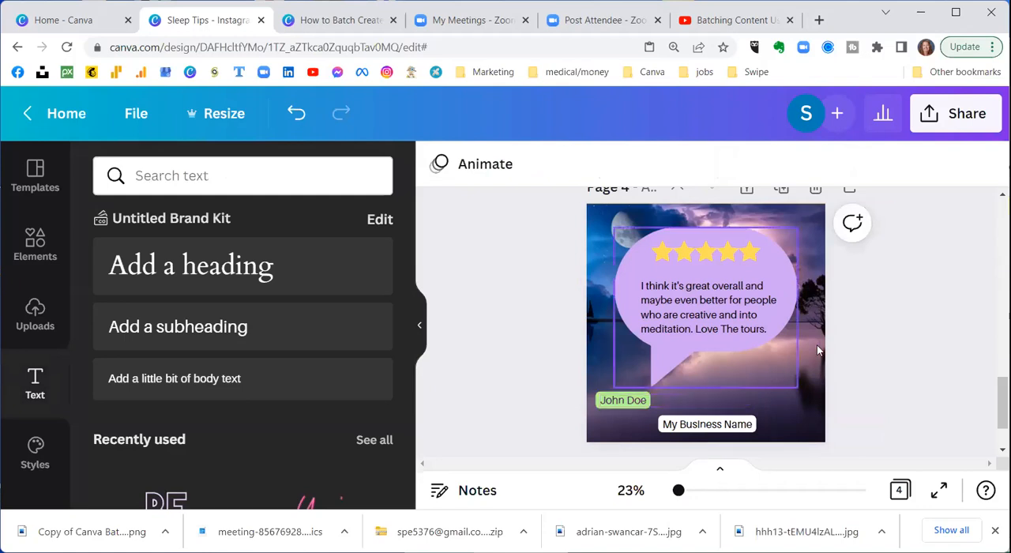
Step: Look over the post pages from page 4 back up to page 1
scroll(892, 327, up, 2)
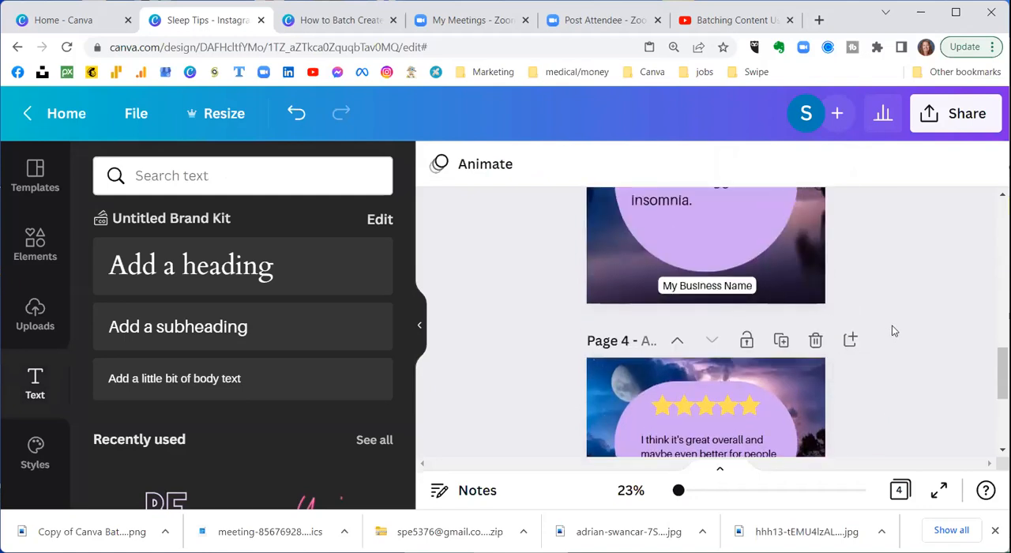
scroll(893, 331, up, 5)
scroll(893, 330, up, 5)
scroll(893, 331, down, 2)
scroll(893, 331, up, 2)
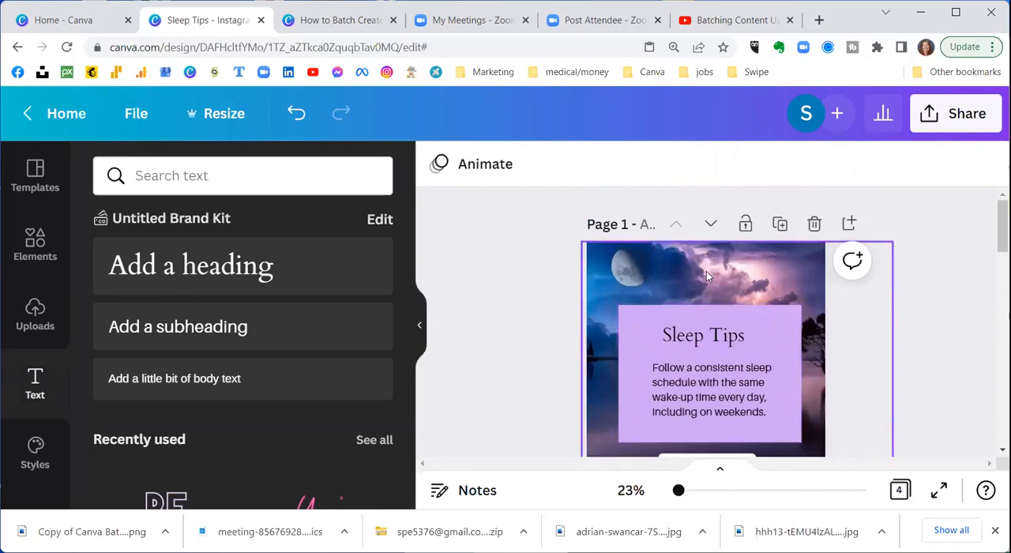
scroll(706, 273, down, 3)
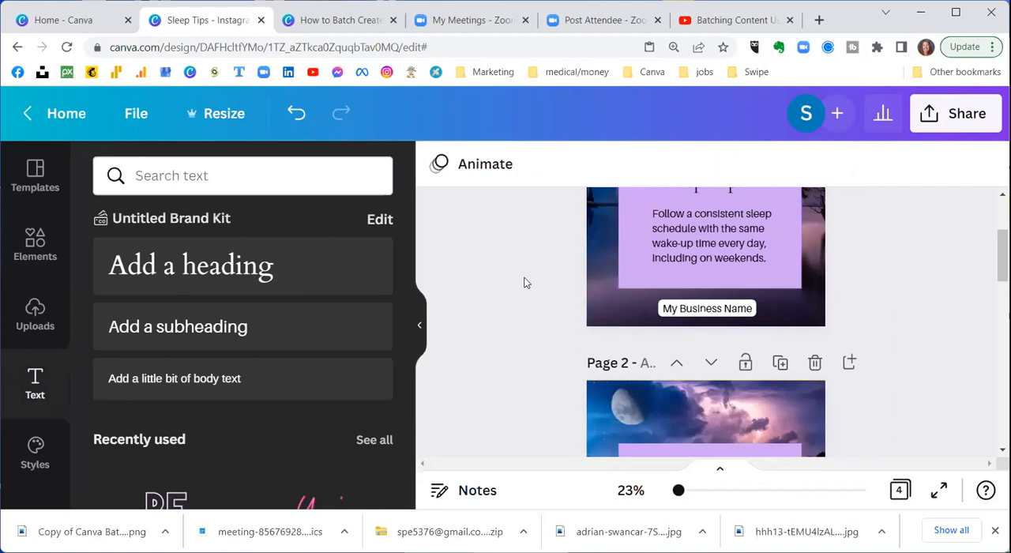
scroll(525, 282, down, 5)
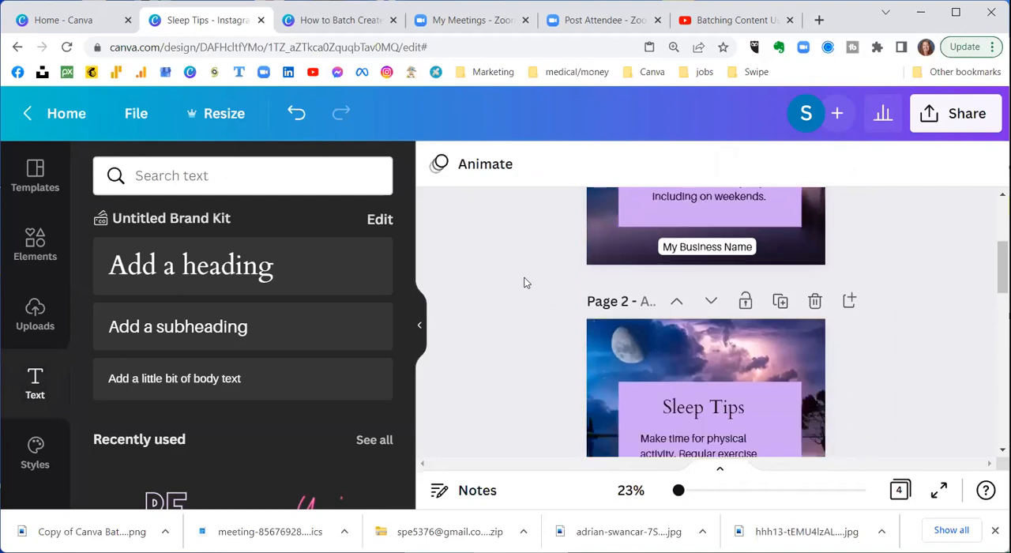
scroll(533, 276, up, 3)
scroll(533, 276, up, 5)
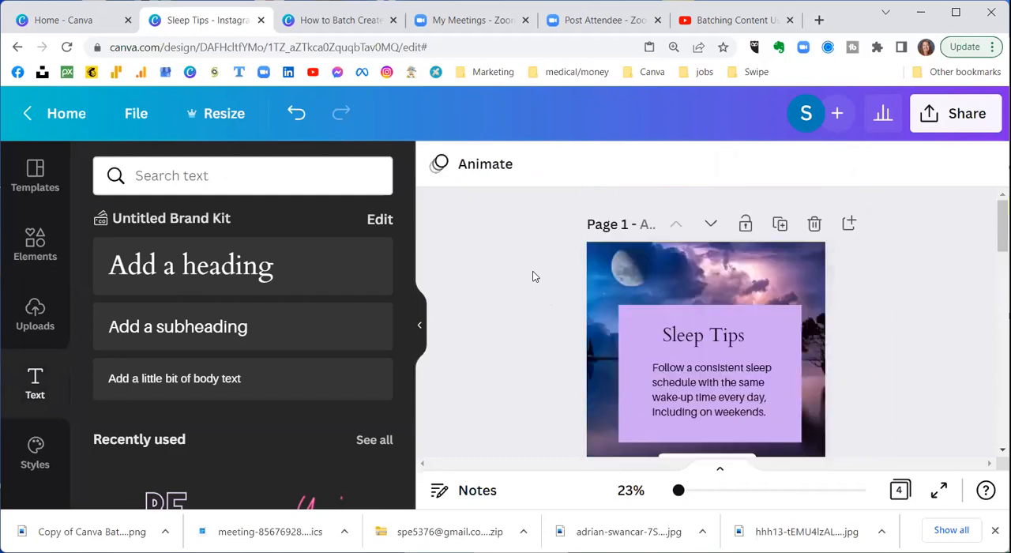
click(130, 113)
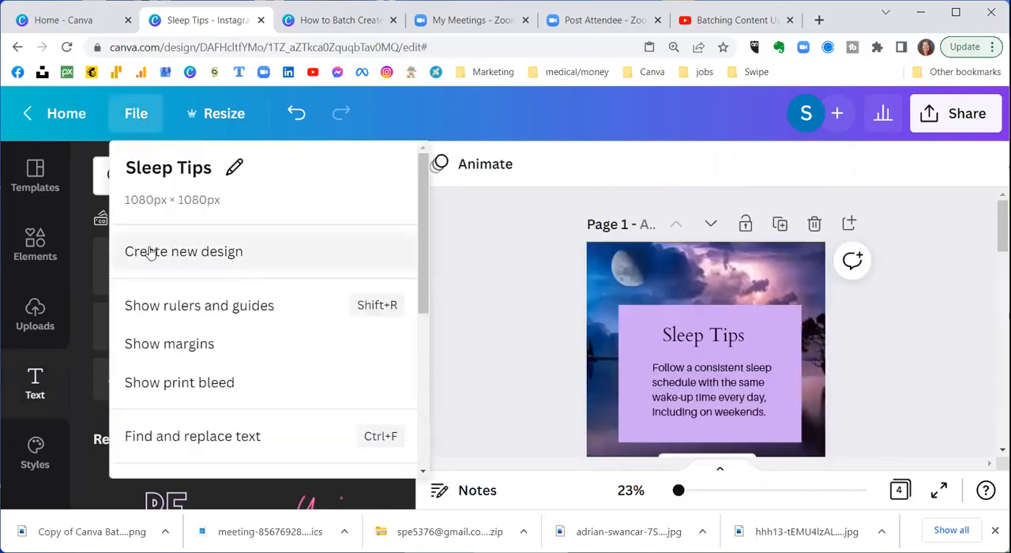
scroll(150, 250, down, 2)
scroll(150, 251, down, 2)
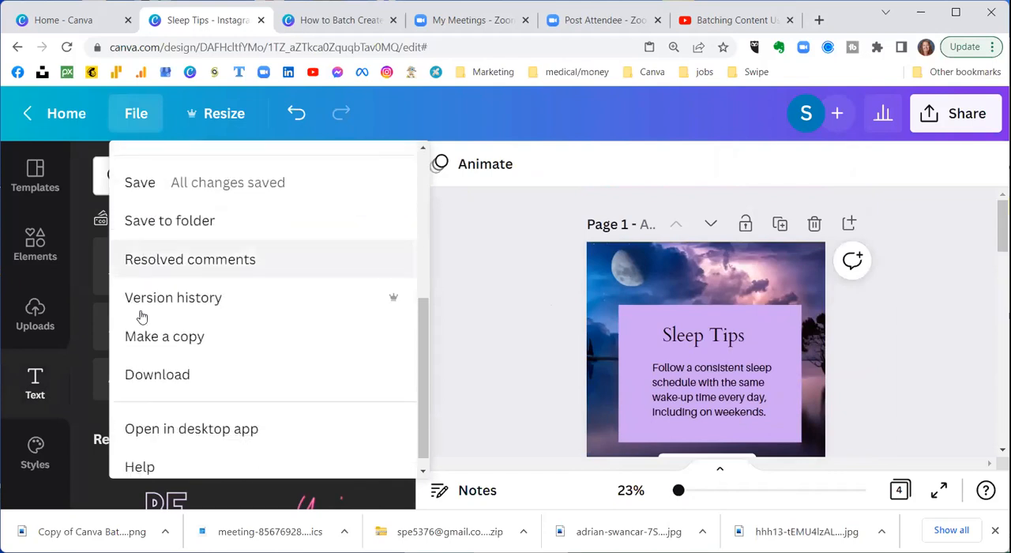
click(498, 274)
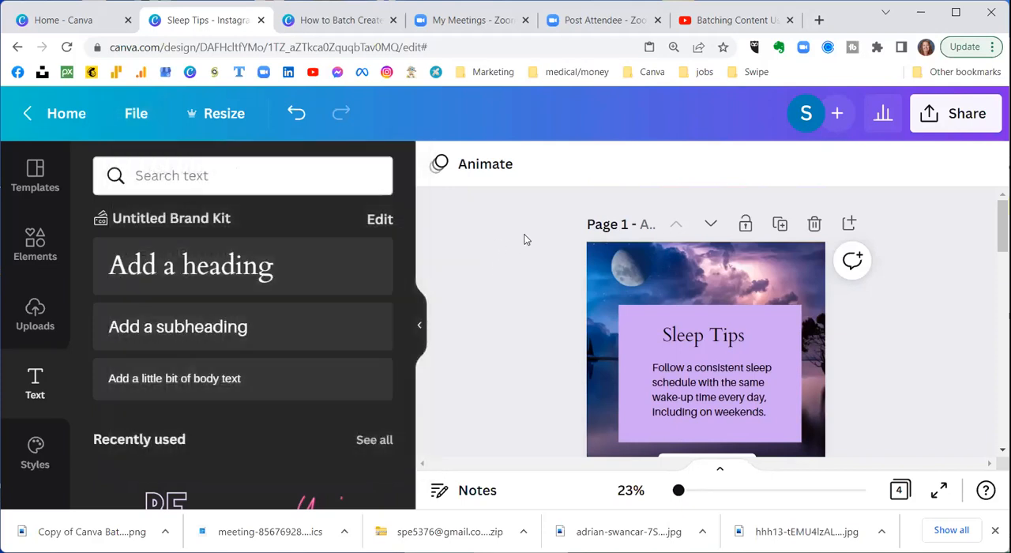
scroll(525, 239, down, 2)
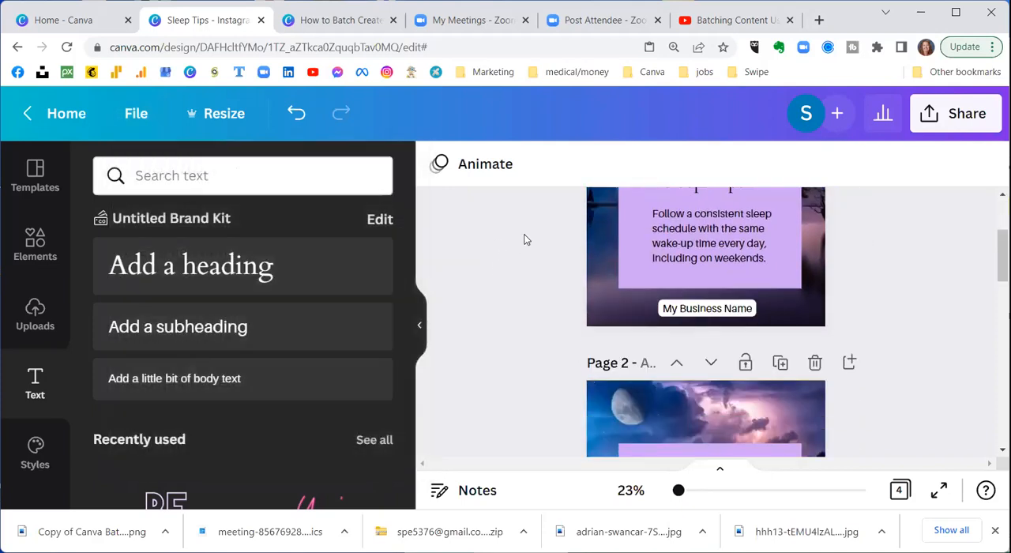
scroll(526, 239, down, 4)
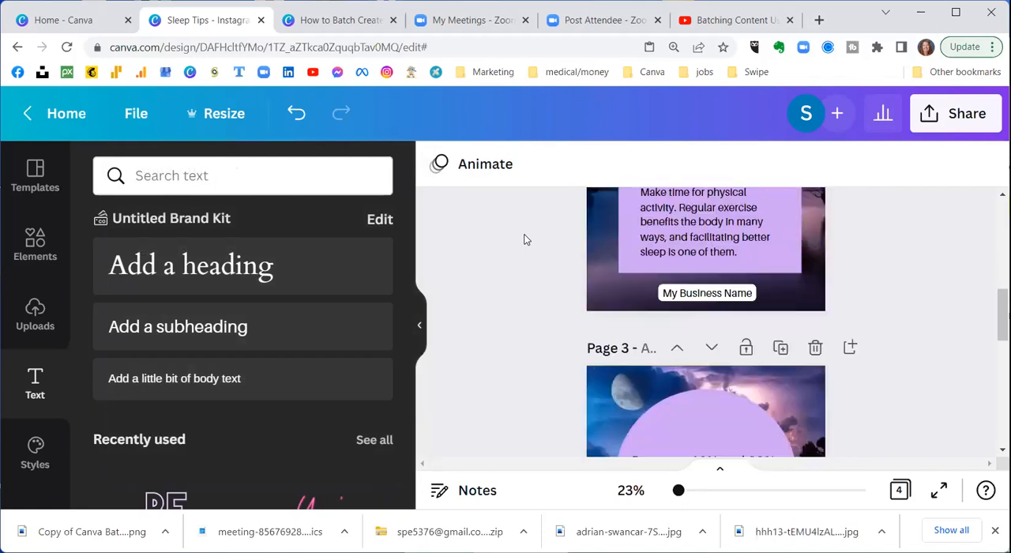
scroll(525, 239, down, 2)
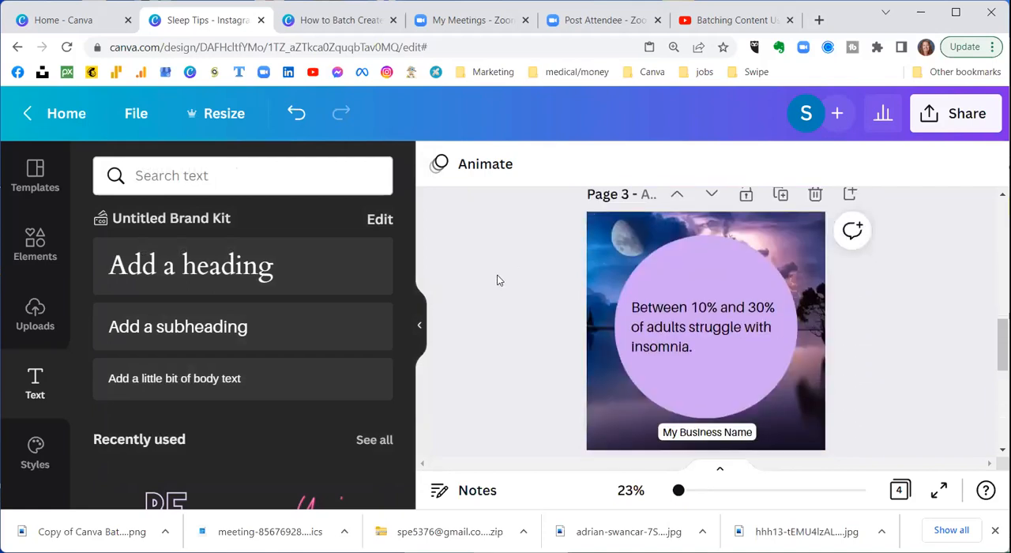
scroll(497, 280, up, 5)
scroll(497, 281, up, 3)
click(655, 260)
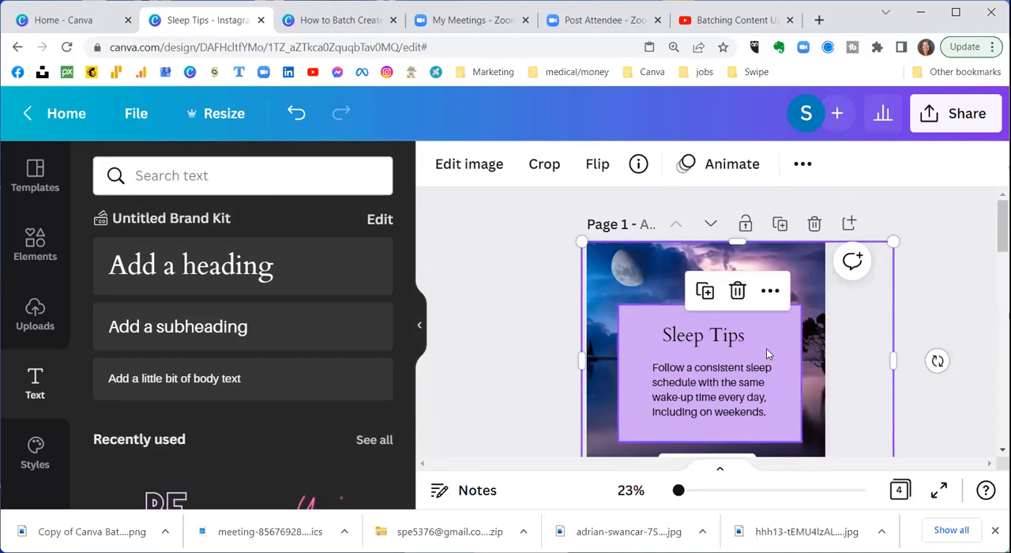
click(941, 247)
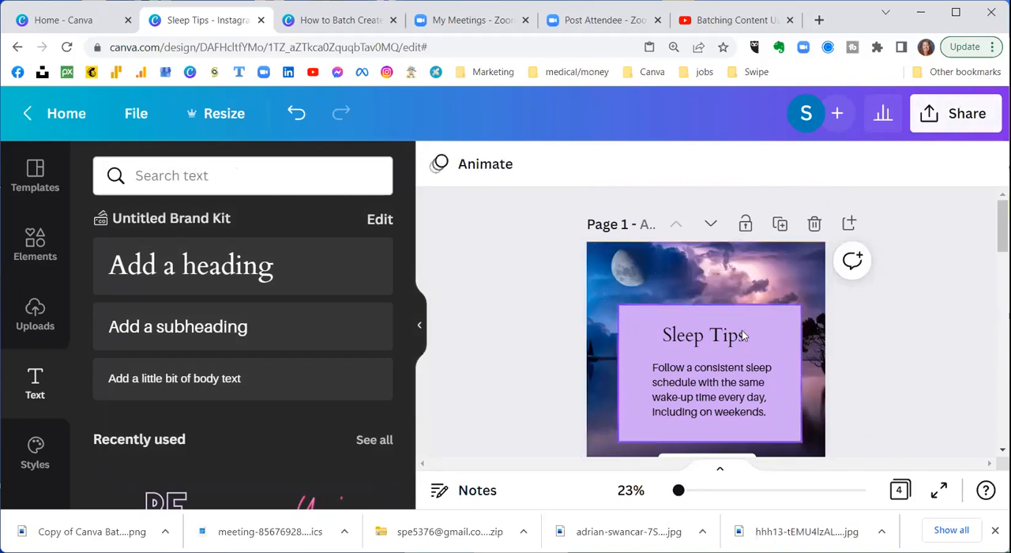
Step: Open the design's social sharing options and look through the available publishing channels
click(947, 115)
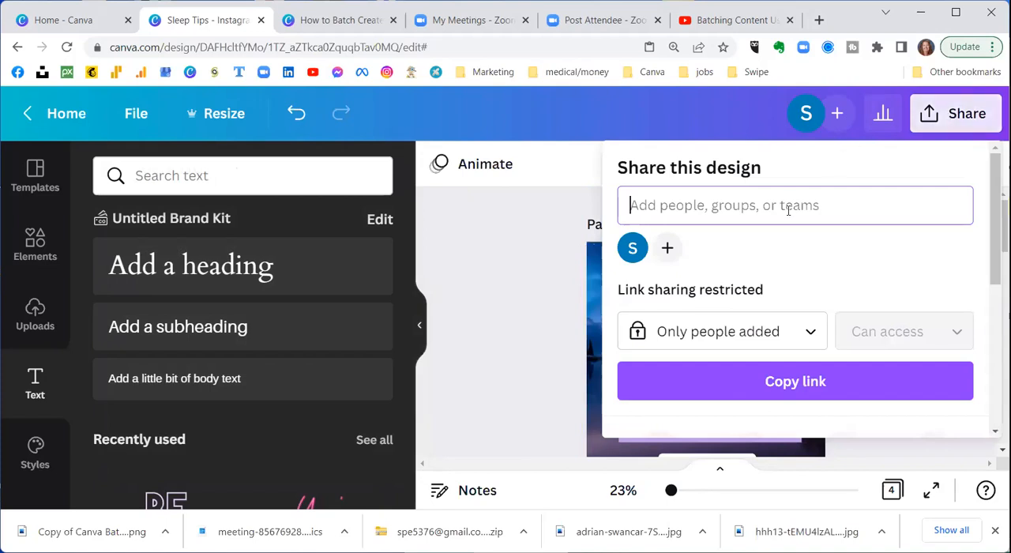
scroll(787, 211, down, 3)
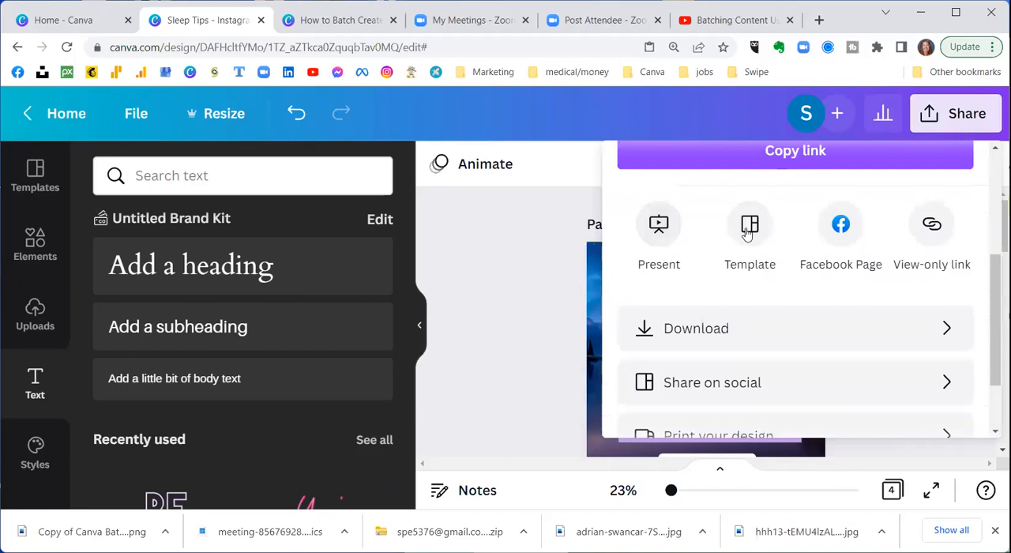
scroll(802, 190, up, 3)
scroll(695, 282, down, 3)
scroll(864, 299, down, 2)
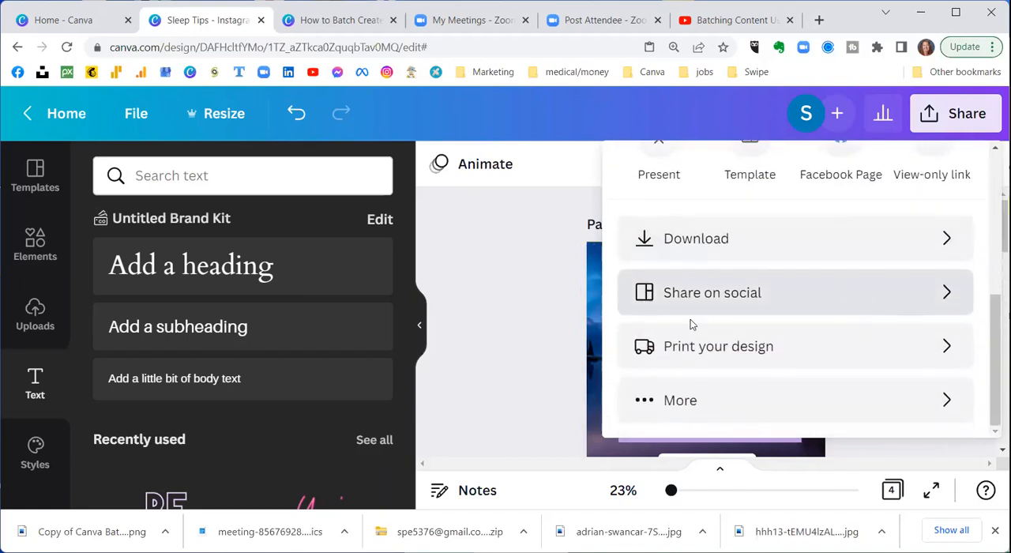
click(682, 293)
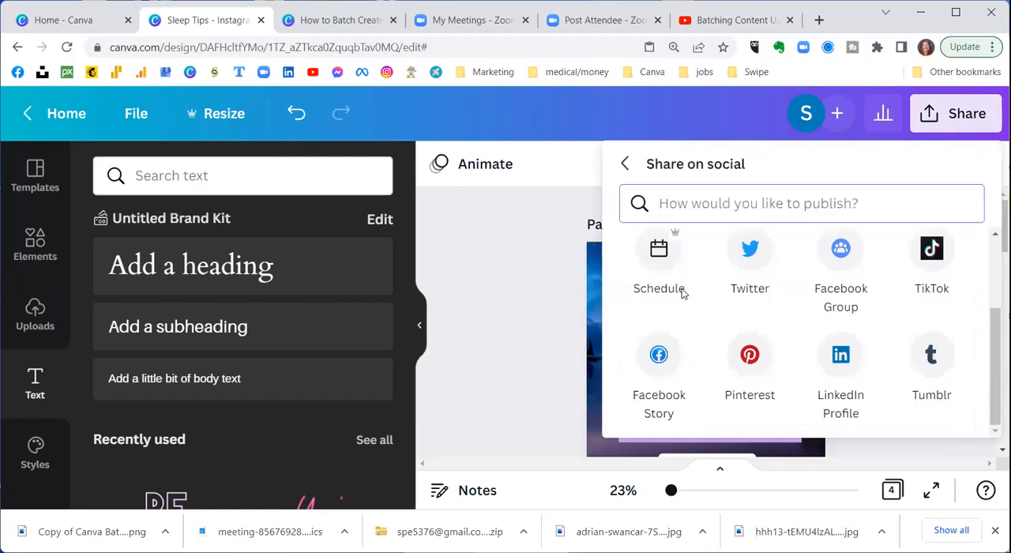
scroll(670, 294, up, 3)
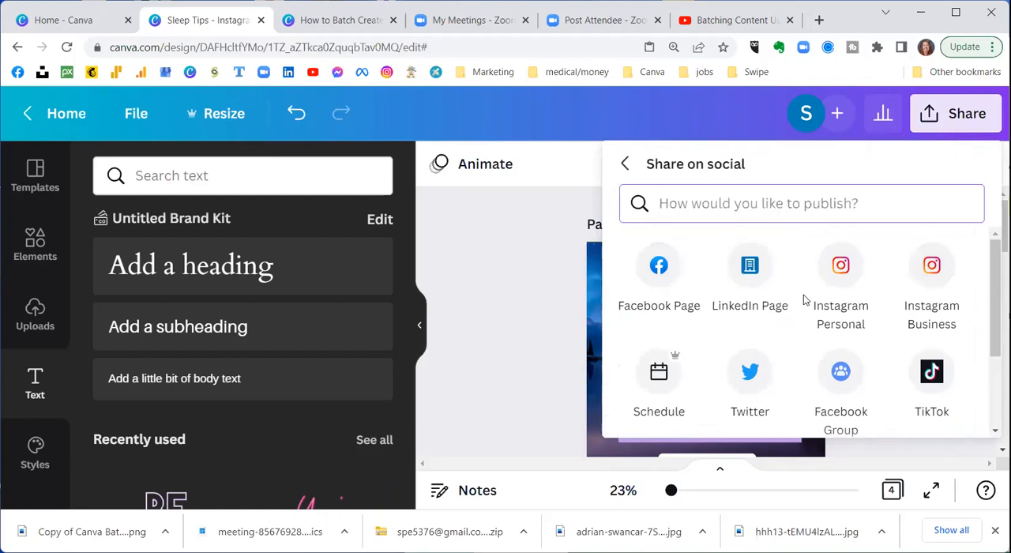
scroll(803, 299, down, 3)
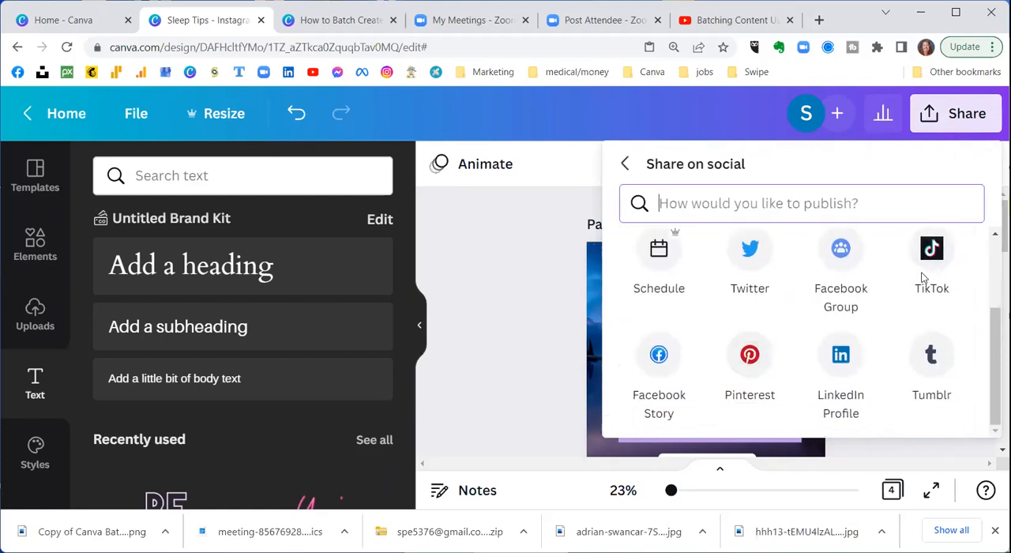
scroll(922, 277, up, 1)
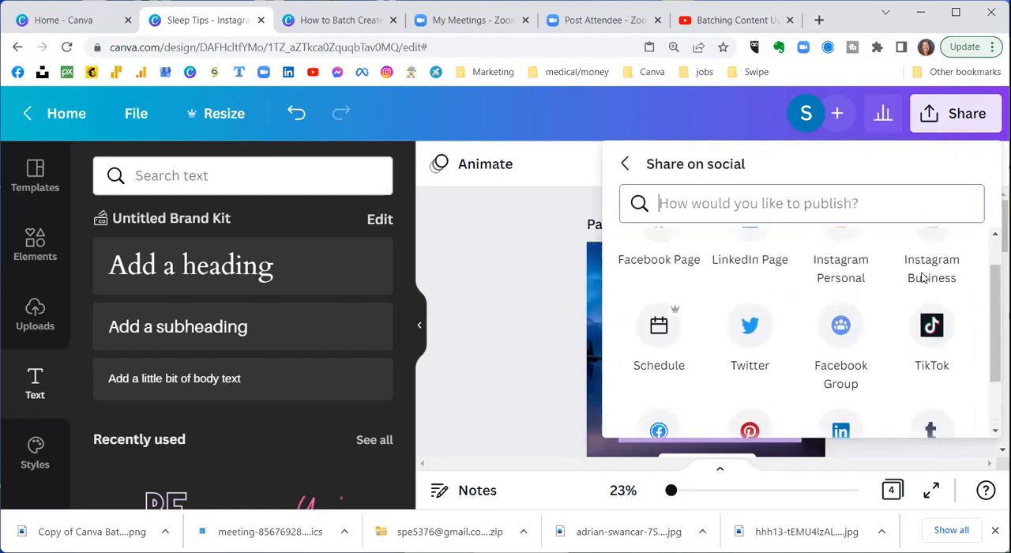
scroll(922, 276, up, 1)
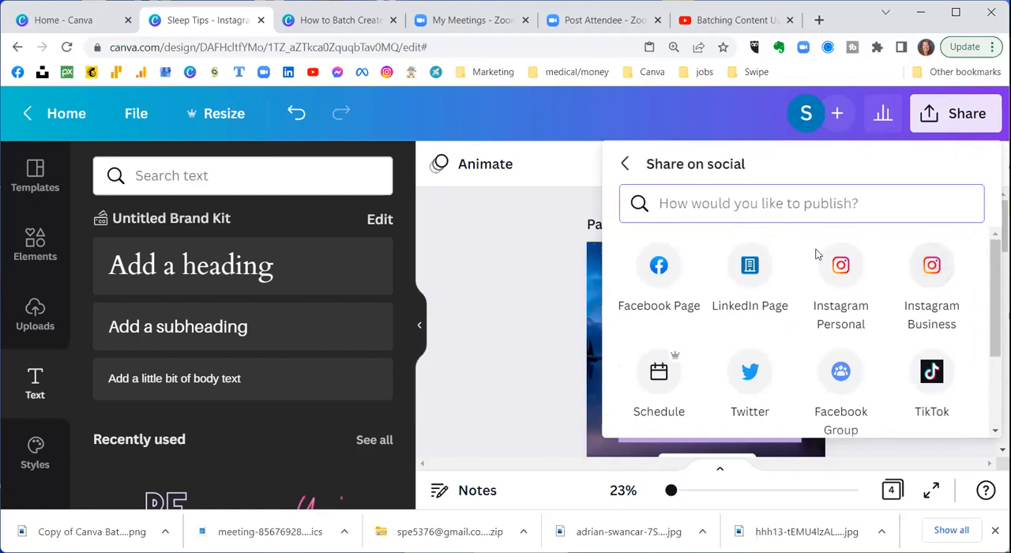
Step: Choose Facebook Page as the channel and Wellness Within Reach - East Bay - Virtual Summit as the destination page
click(654, 285)
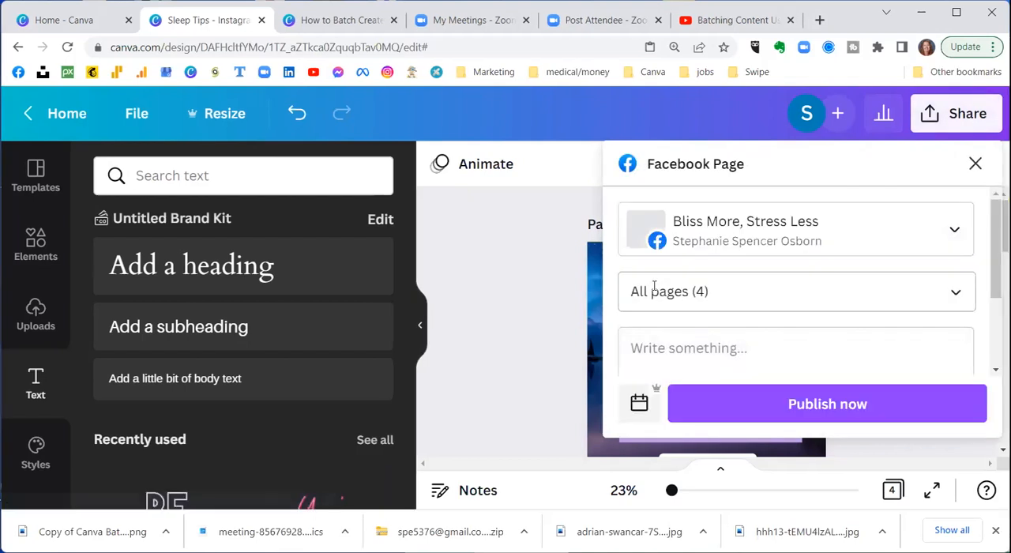
click(953, 229)
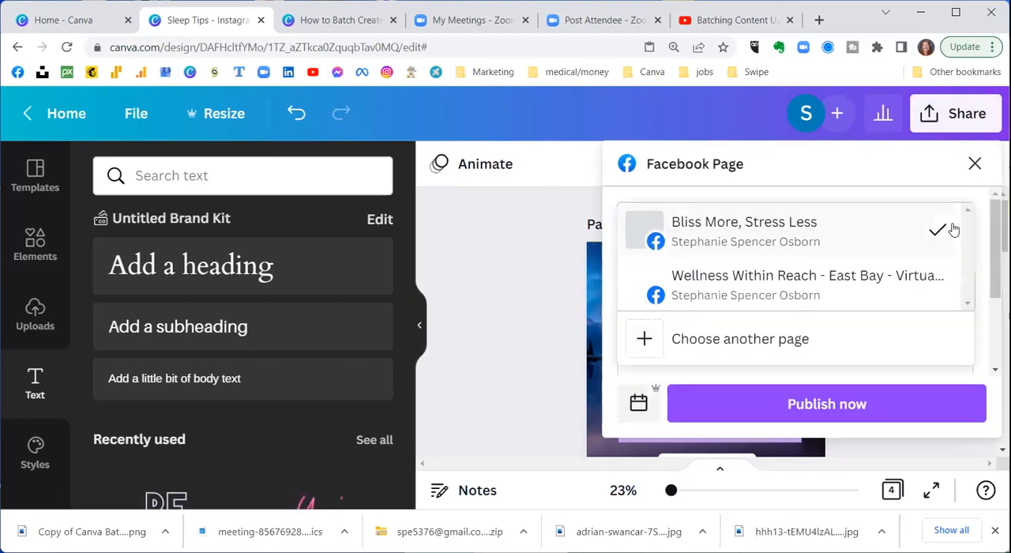
click(773, 278)
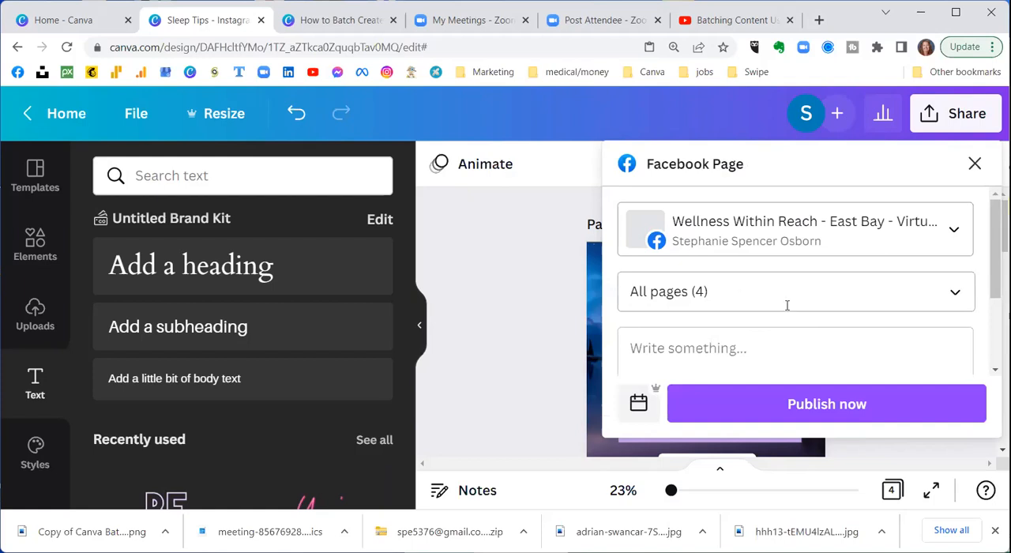
Step: Limit the Facebook post to design page 1 instead of all pages
click(955, 291)
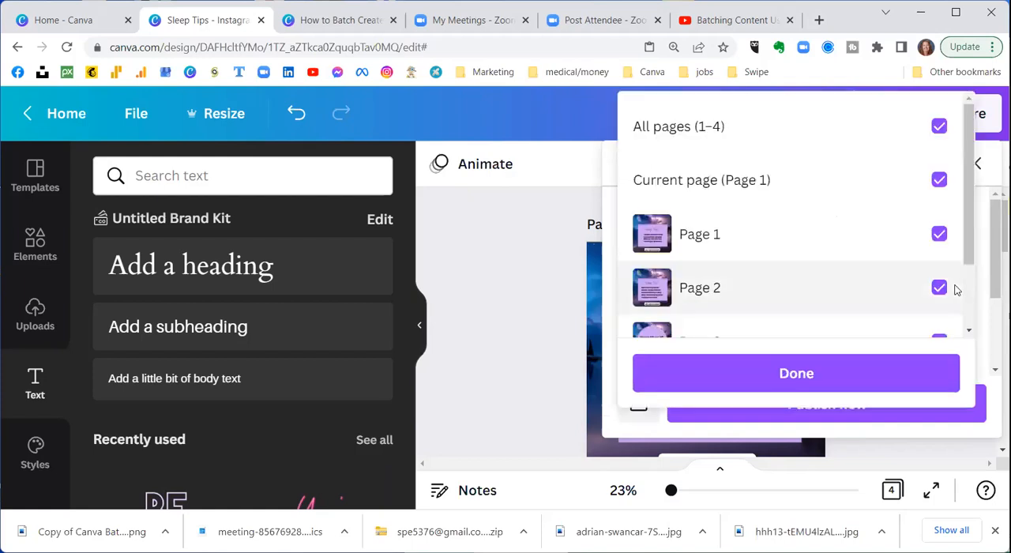
click(935, 129)
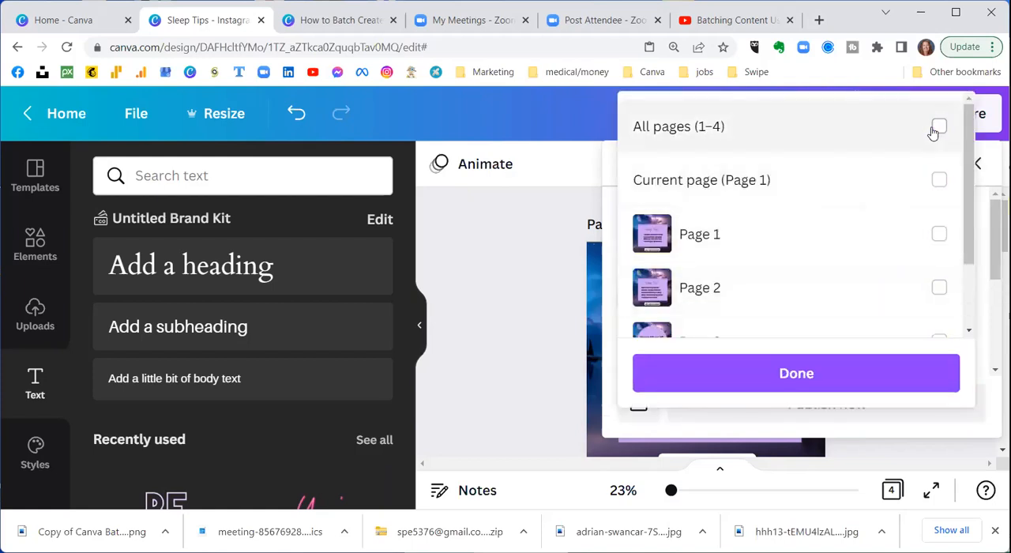
click(938, 233)
scroll(853, 255, down, 1)
scroll(854, 255, down, 1)
click(806, 373)
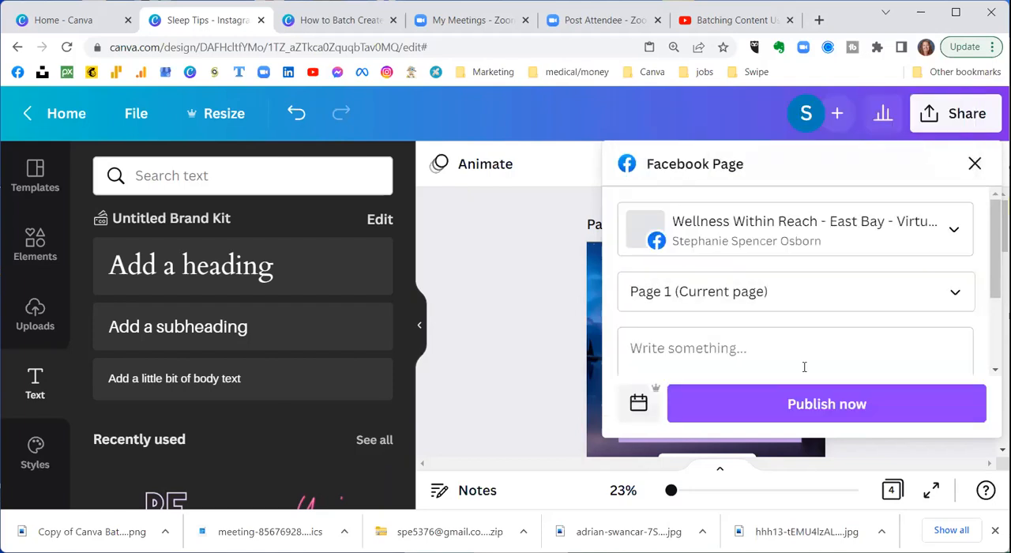
Step: Caption the Facebook post "Sleep tip for the week", publish it immediately and return to the design
click(804, 347)
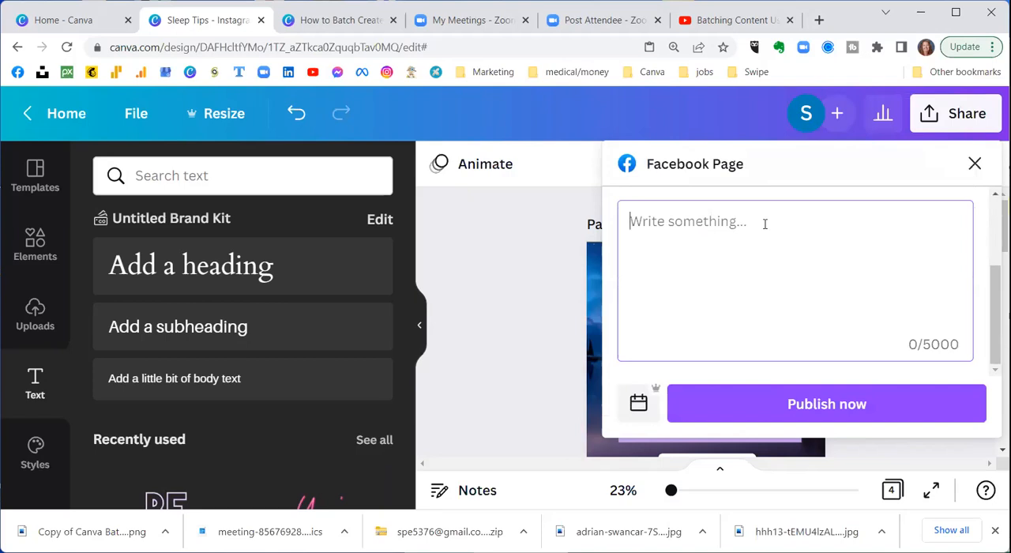
text(Sleep tip for the week)
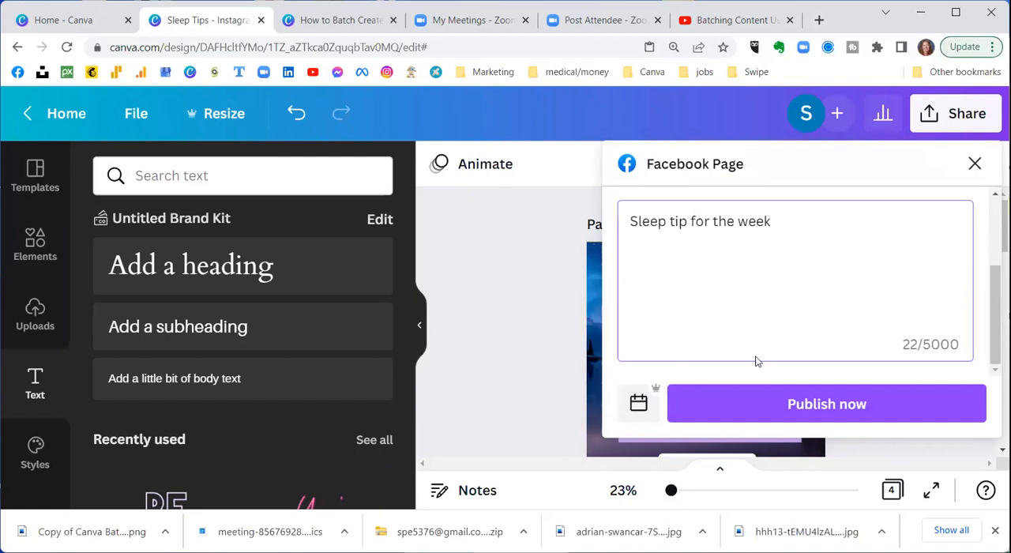
click(770, 411)
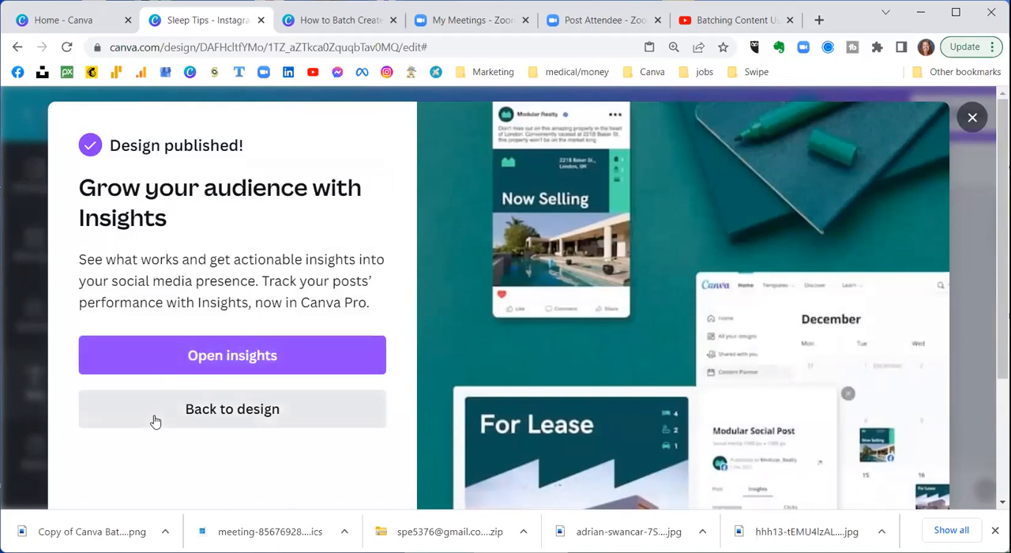
click(972, 117)
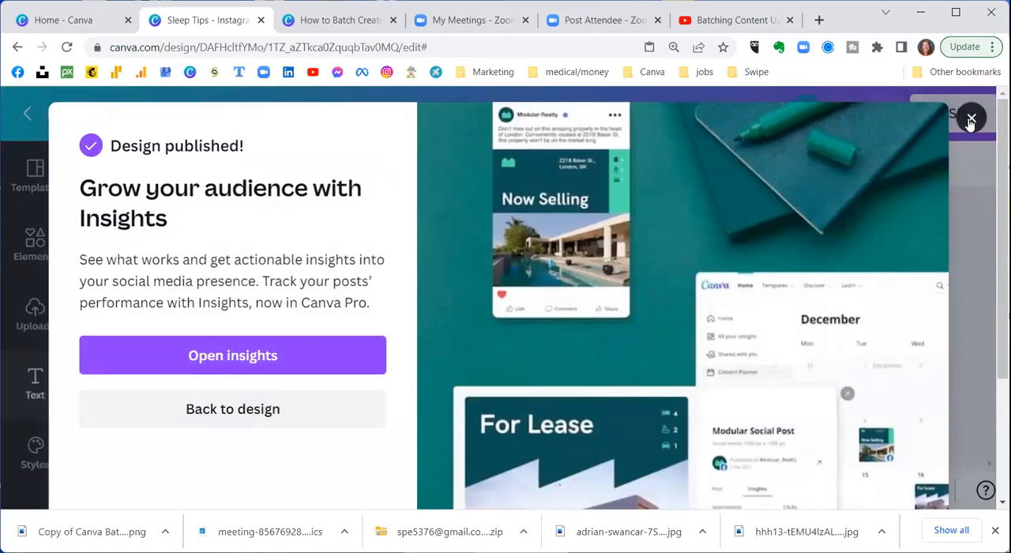
Step: Start another Facebook Page post of the design, addressed to Wellness Within Reach - East Bay - Virtual Summit
scroll(871, 270, down, 3)
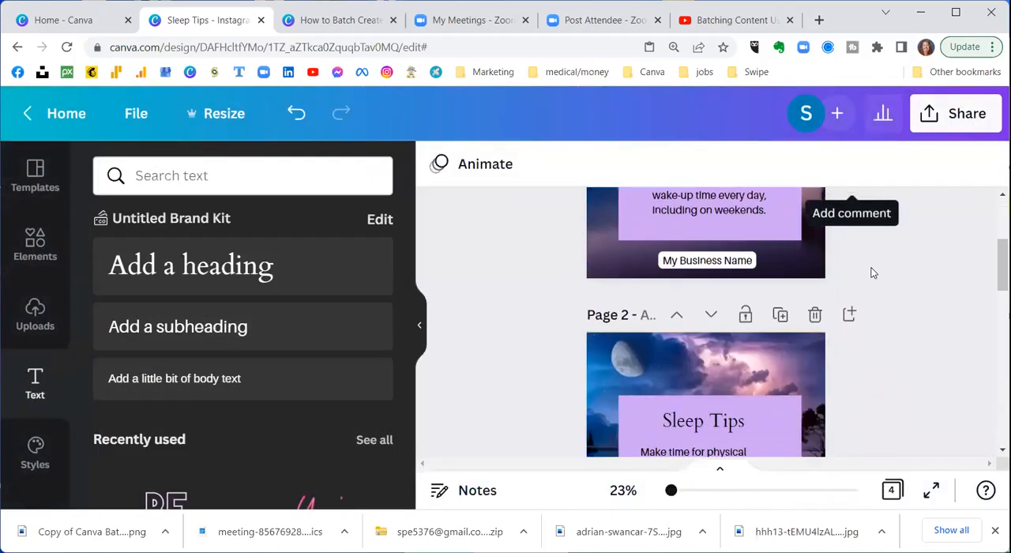
scroll(873, 273, up, 3)
scroll(864, 267, down, 2)
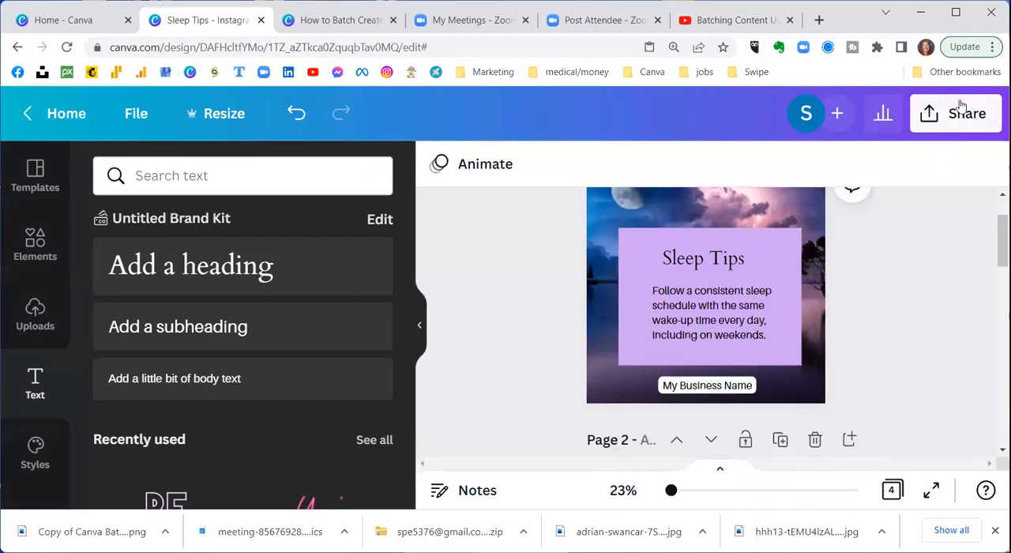
click(967, 127)
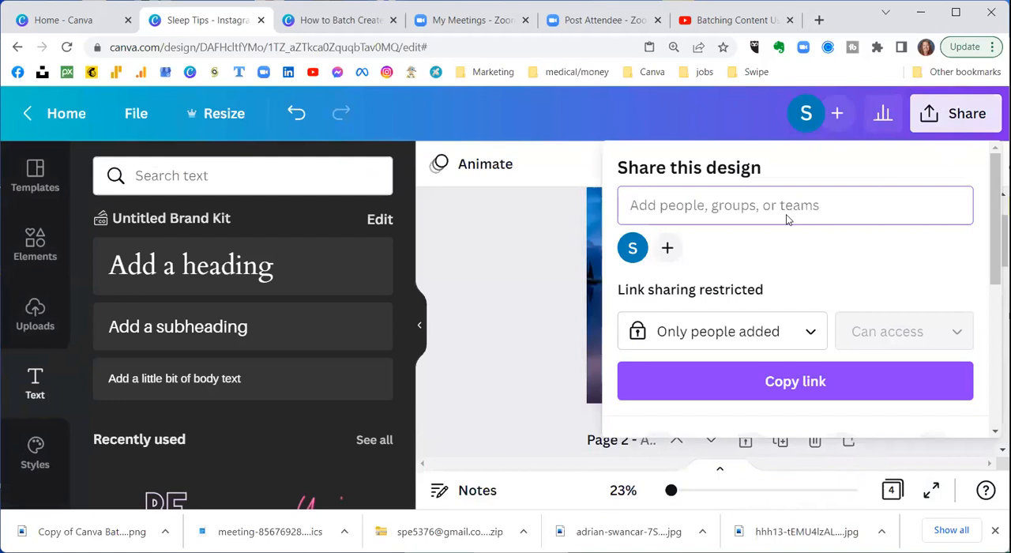
scroll(786, 214, down, 3)
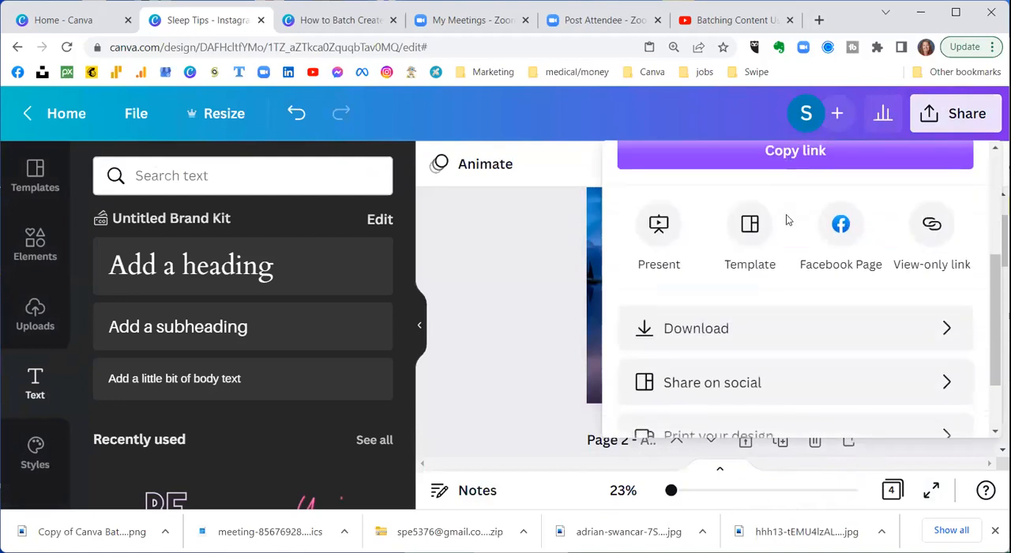
scroll(786, 213, down, 2)
click(840, 152)
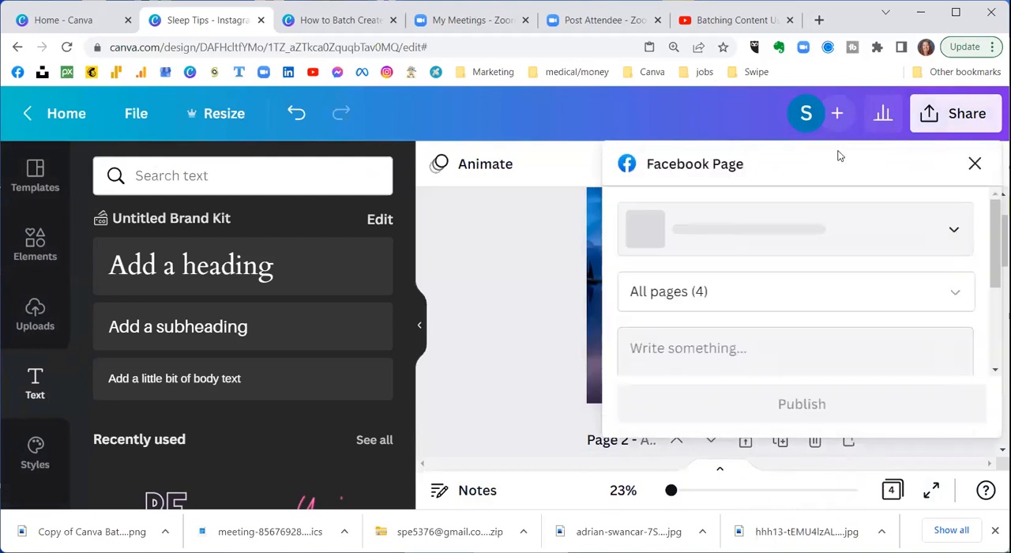
click(947, 231)
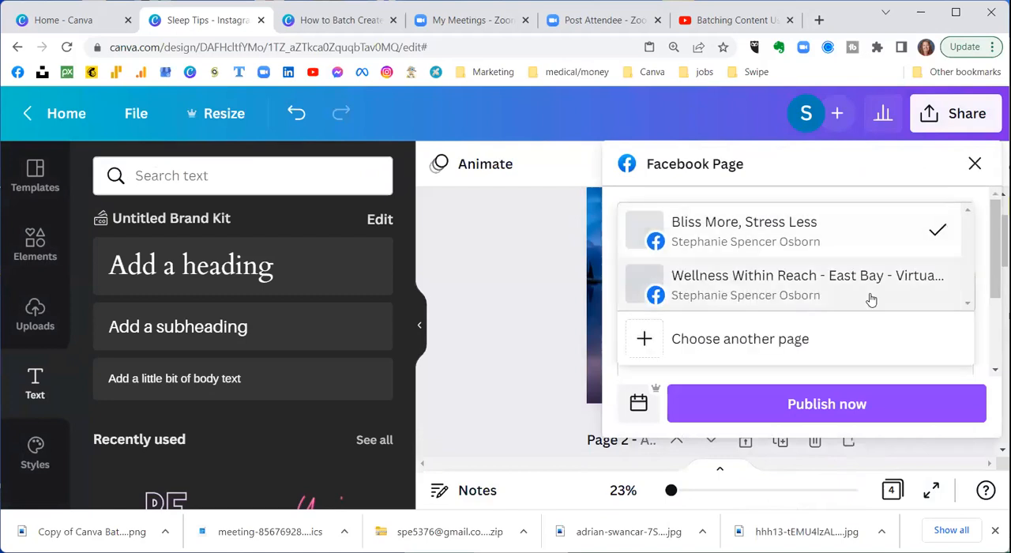
click(875, 280)
Step: Limit the new Facebook post to design page 2 only
scroll(907, 261, down, 1)
click(892, 218)
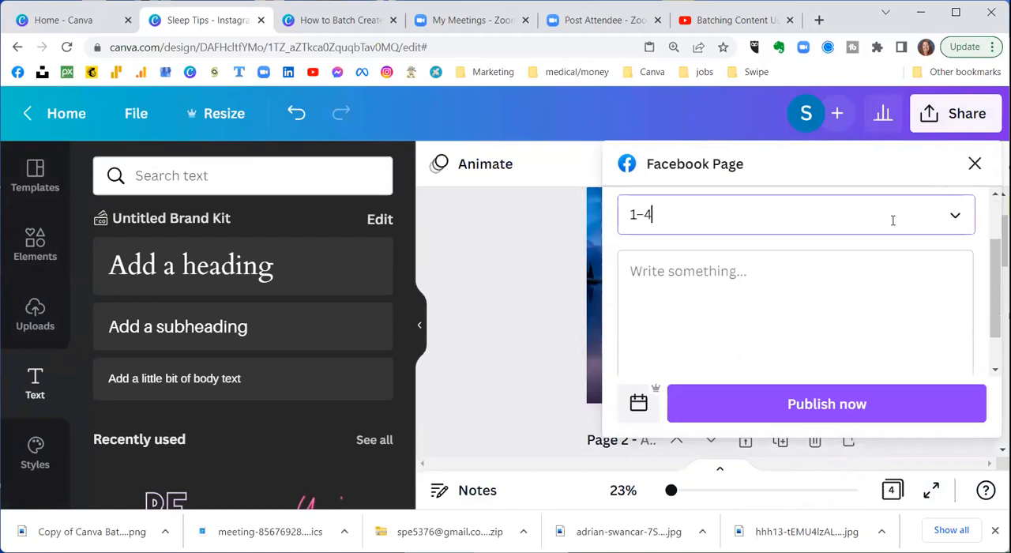
click(939, 126)
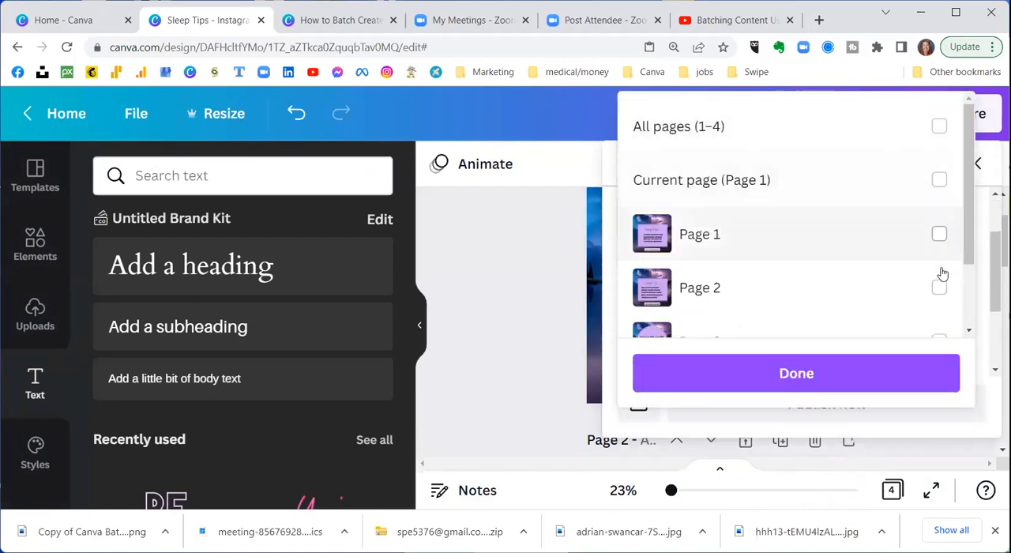
click(939, 288)
click(843, 371)
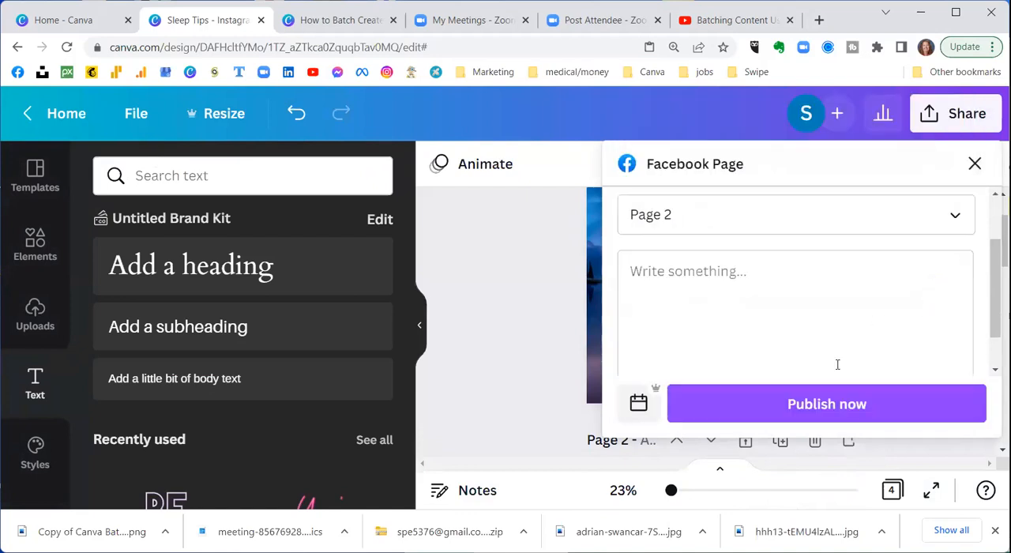
Step: Set the page 2 post's publishing date to July 28, 2022, keeping the time at 03:41 PM
click(638, 402)
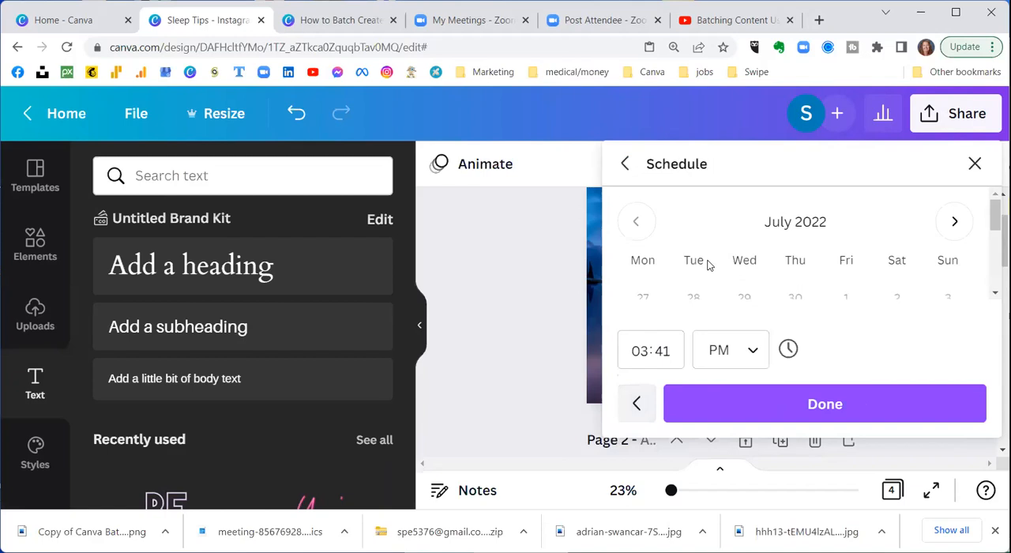
scroll(706, 264, down, 3)
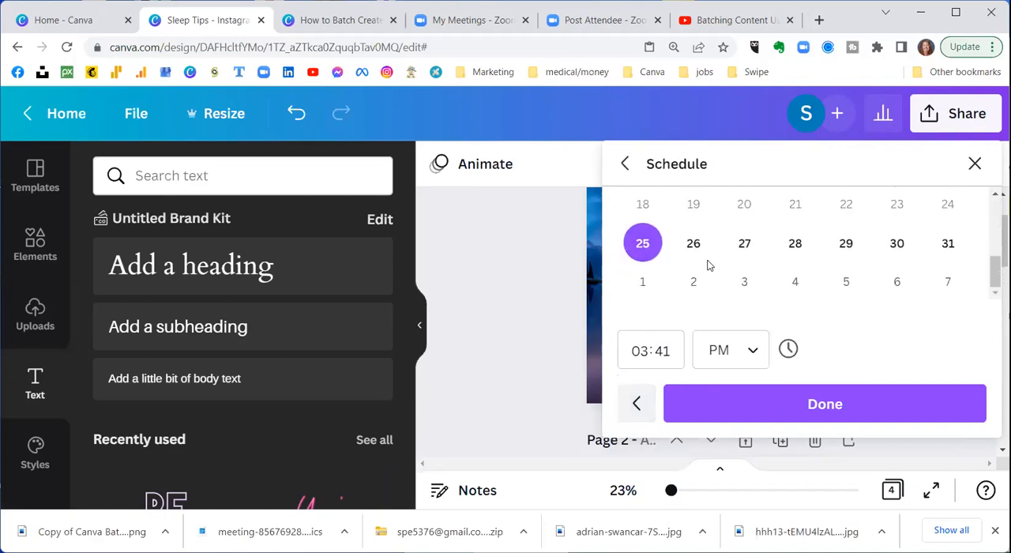
click(799, 244)
scroll(799, 245, up, 4)
scroll(797, 245, down, 3)
scroll(797, 249, up, 2)
scroll(798, 251, up, 2)
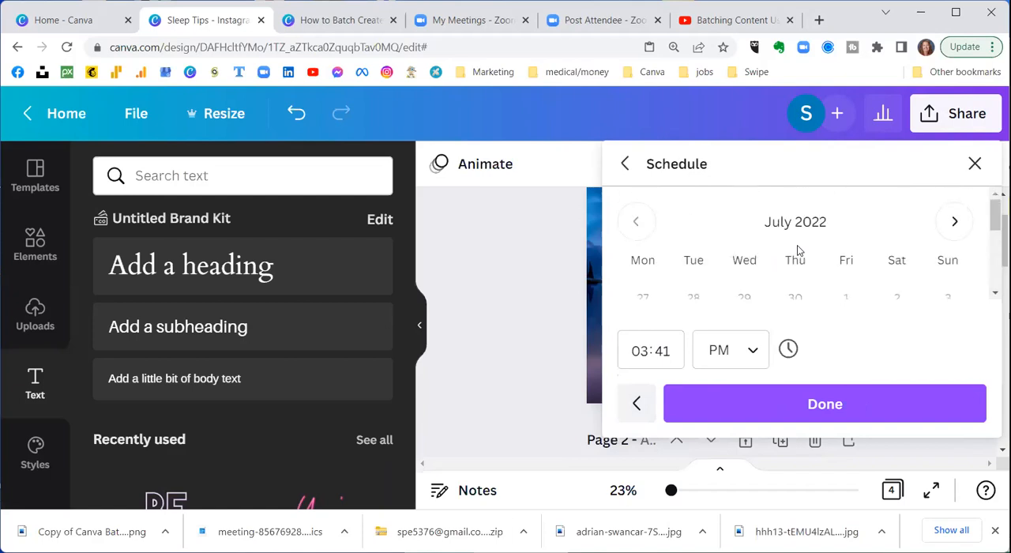
scroll(797, 245, down, 5)
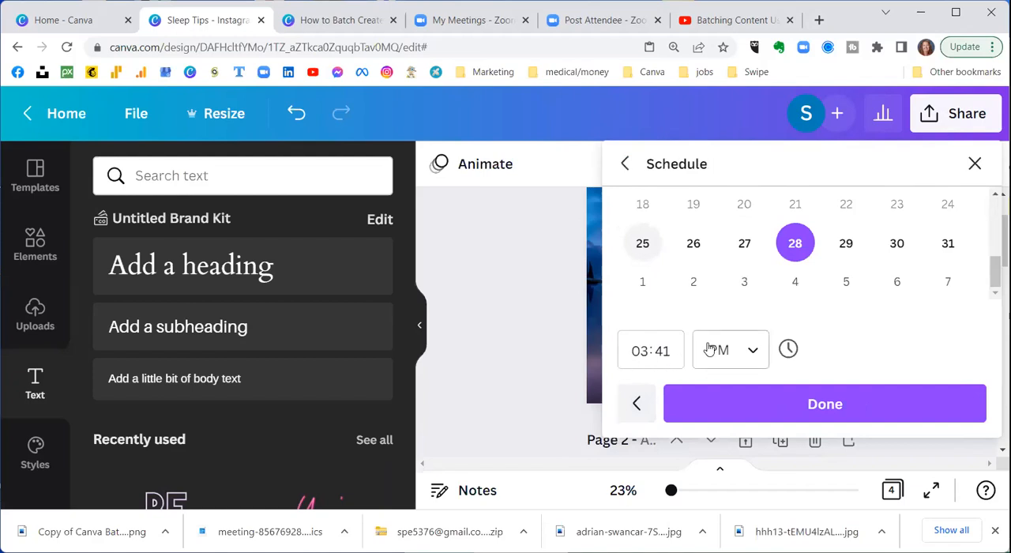
click(878, 404)
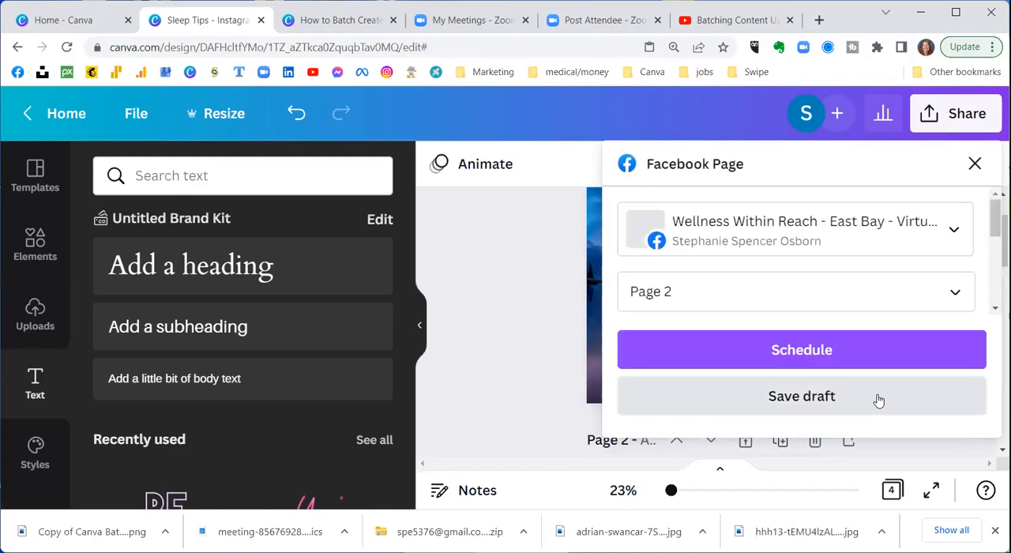
Step: Schedule the page 2 post and open it in the Content Planner
click(801, 349)
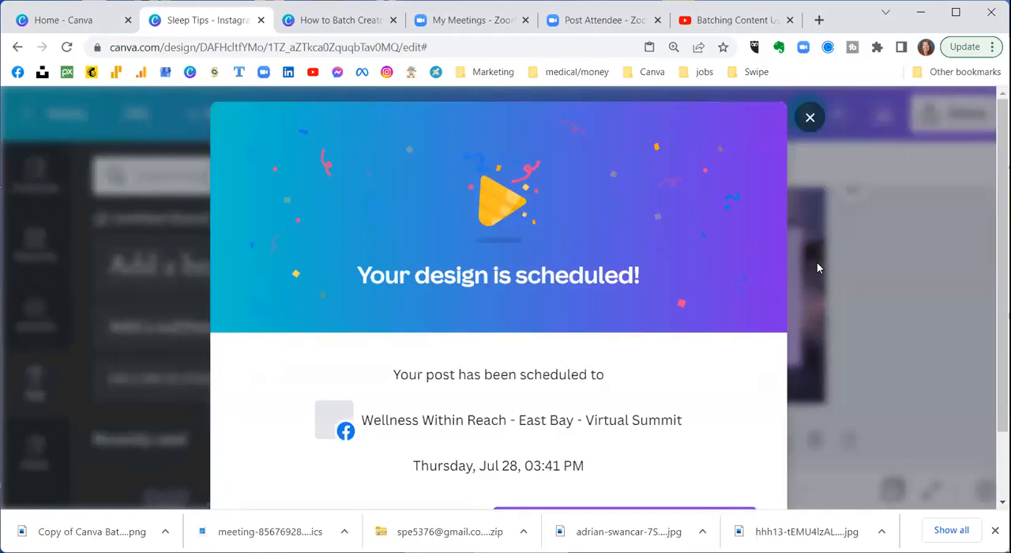
scroll(598, 322, down, 1)
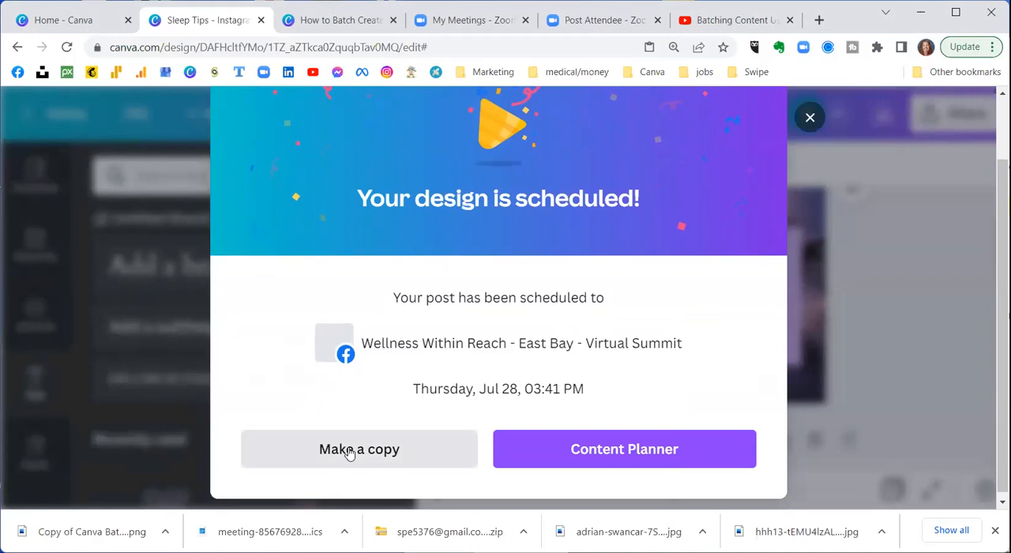
click(668, 450)
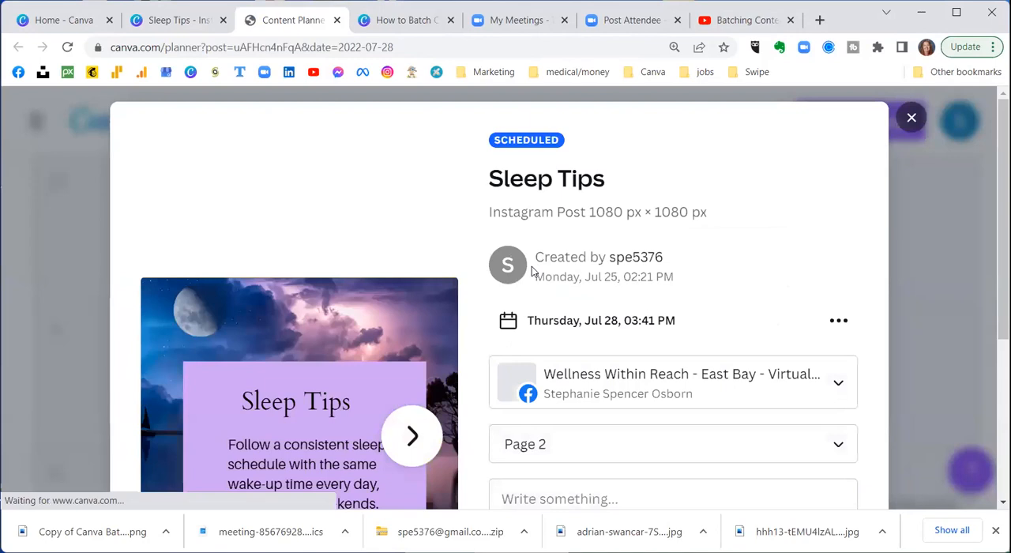
Step: Review the details of the scheduled page 2 post and close them to return to the planner calendar
scroll(531, 271, down, 3)
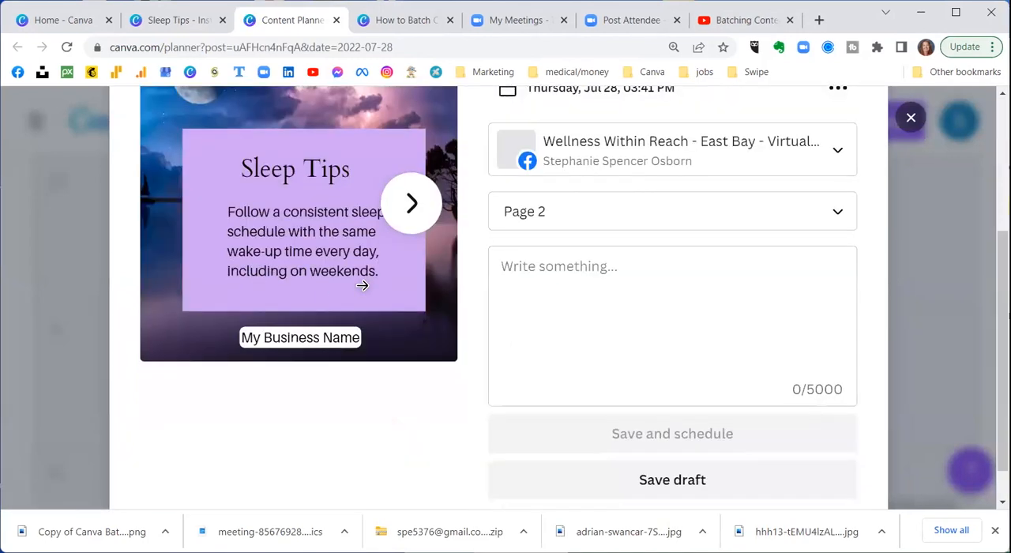
scroll(366, 287, up, 4)
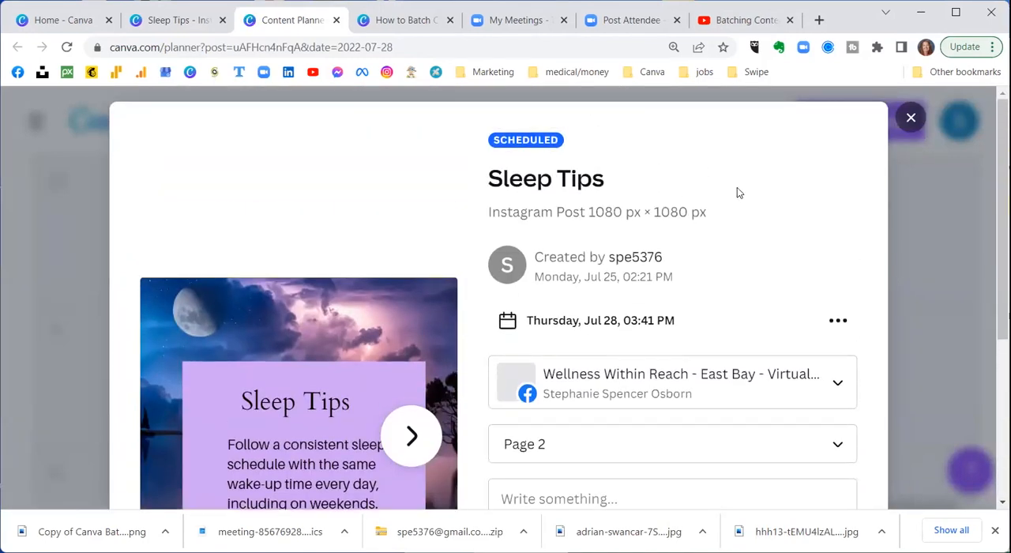
click(909, 118)
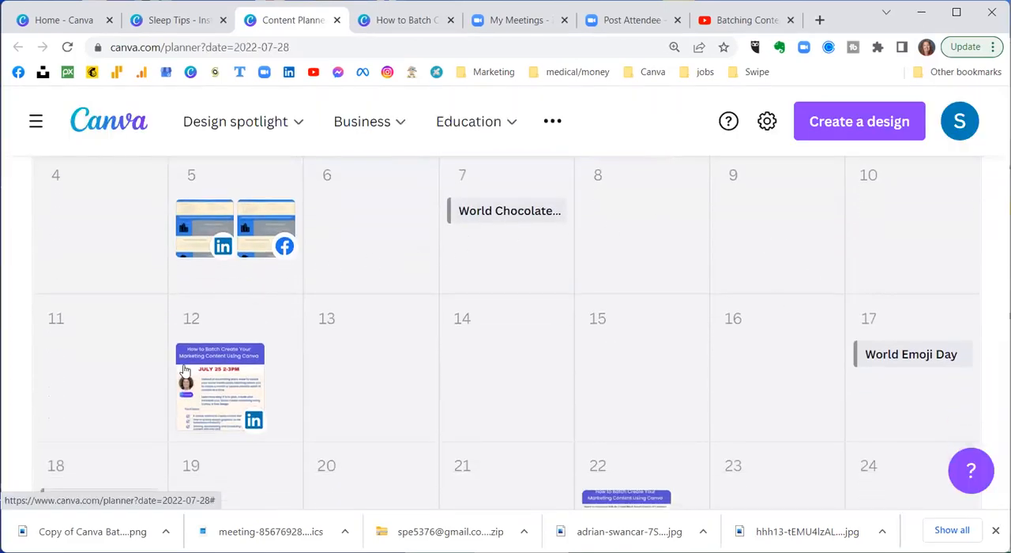
Step: Examine the posts across the July 2022 calendar, checking the platform and scheduled time of the July 28 Sleep Tips post
scroll(391, 374, down, 3)
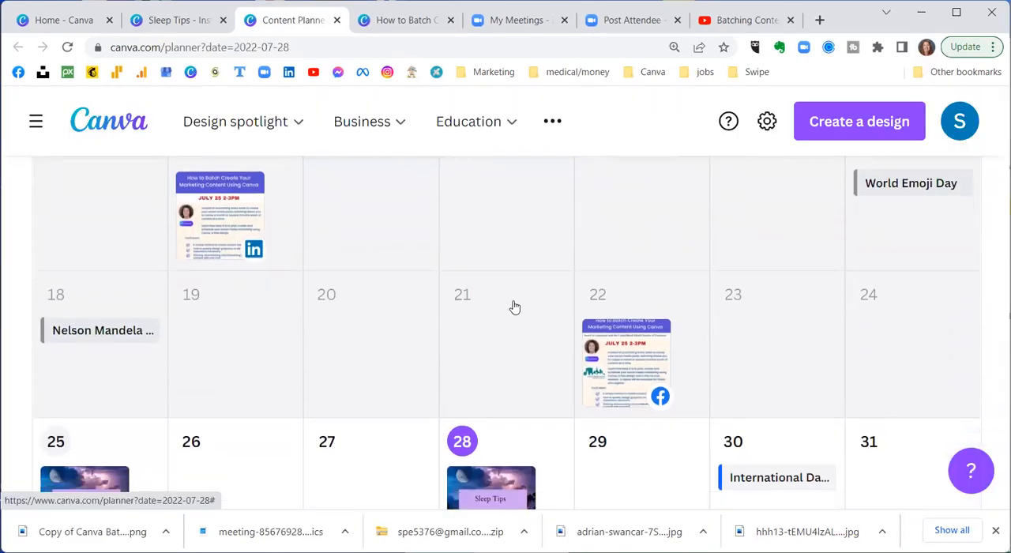
scroll(513, 306, down, 2)
scroll(688, 234, up, 5)
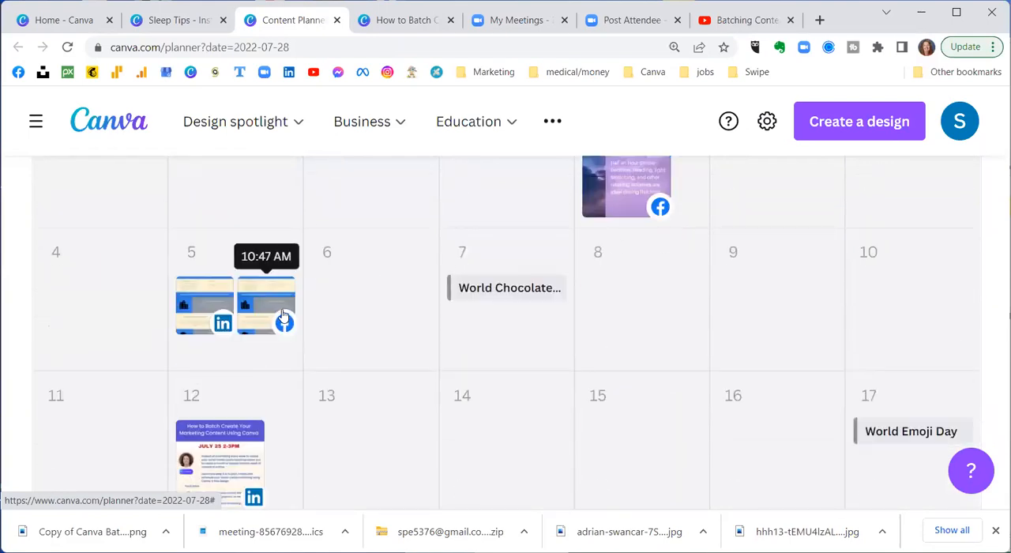
scroll(475, 343, up, 2)
scroll(475, 342, up, 1)
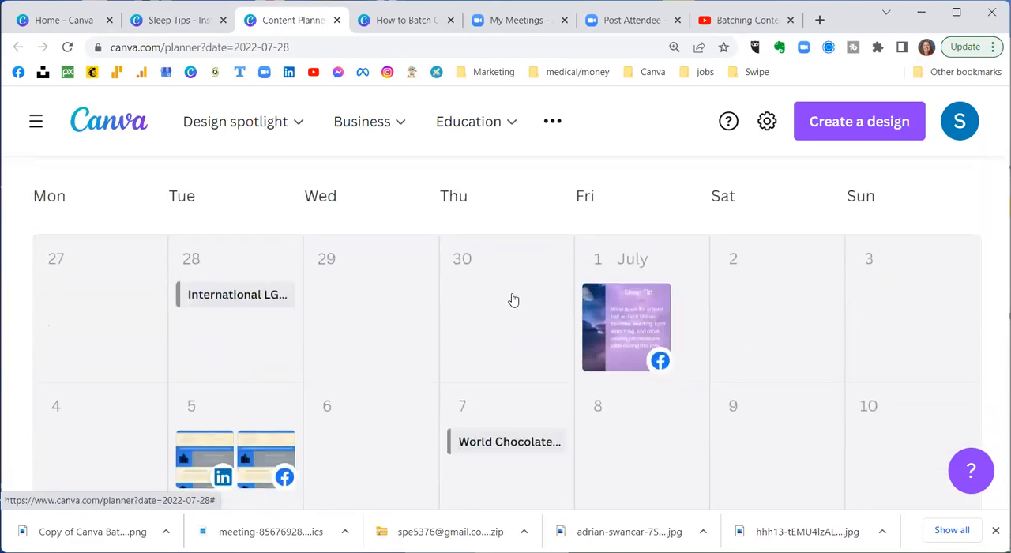
scroll(507, 303, down, 4)
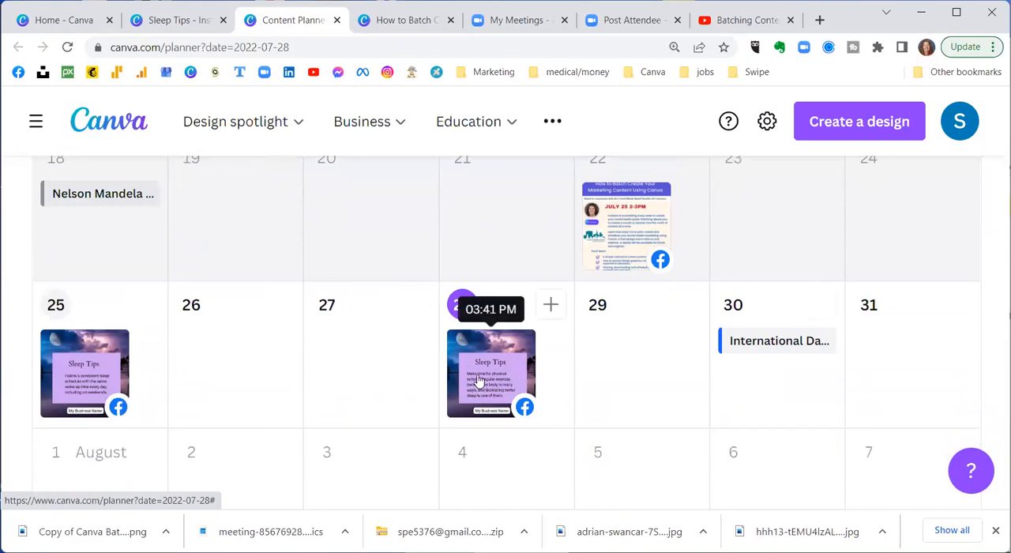
mouse_move(527, 414)
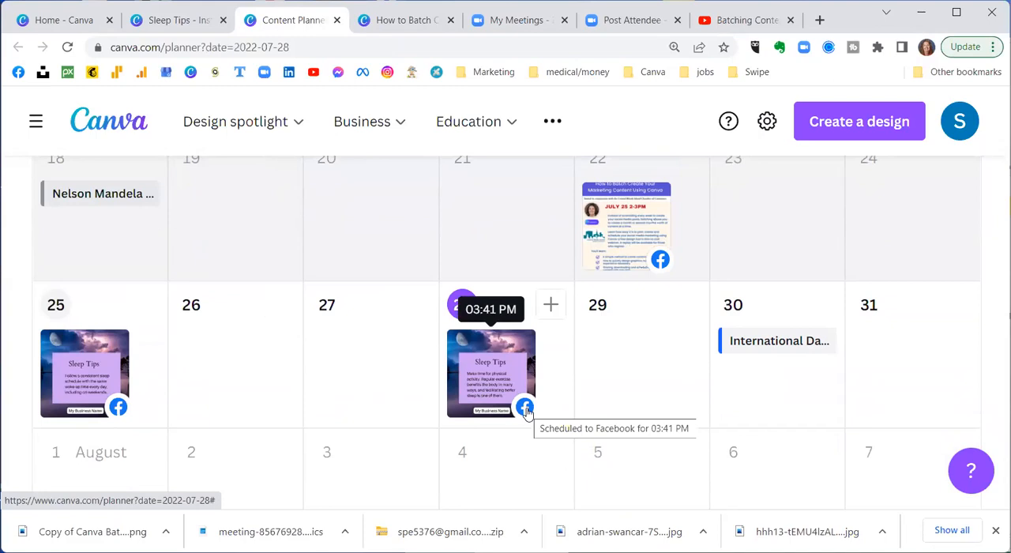
scroll(695, 303, up, 5)
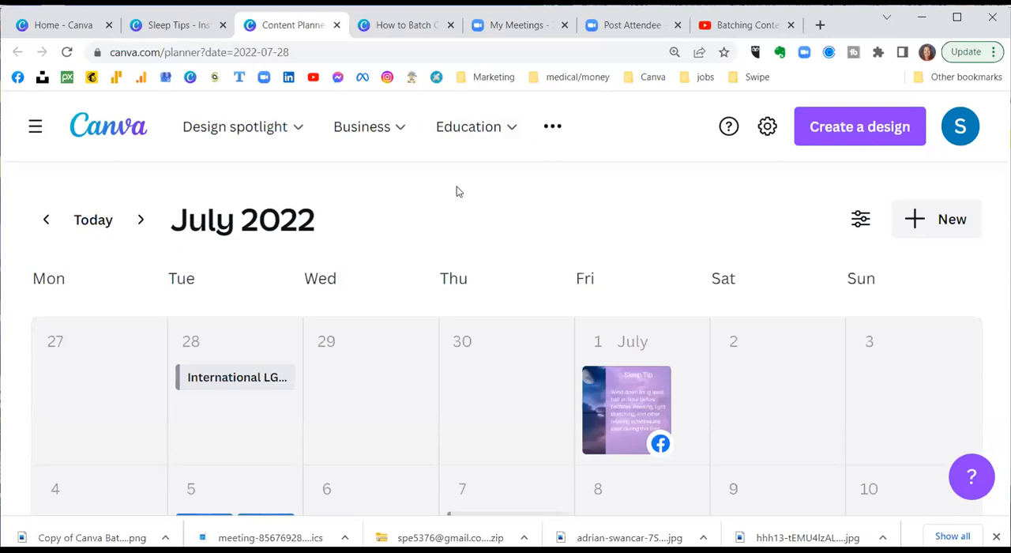
Step: Return to the Sleep Tips design, dismiss the scheduling confirmation and look through the design's pages
click(176, 26)
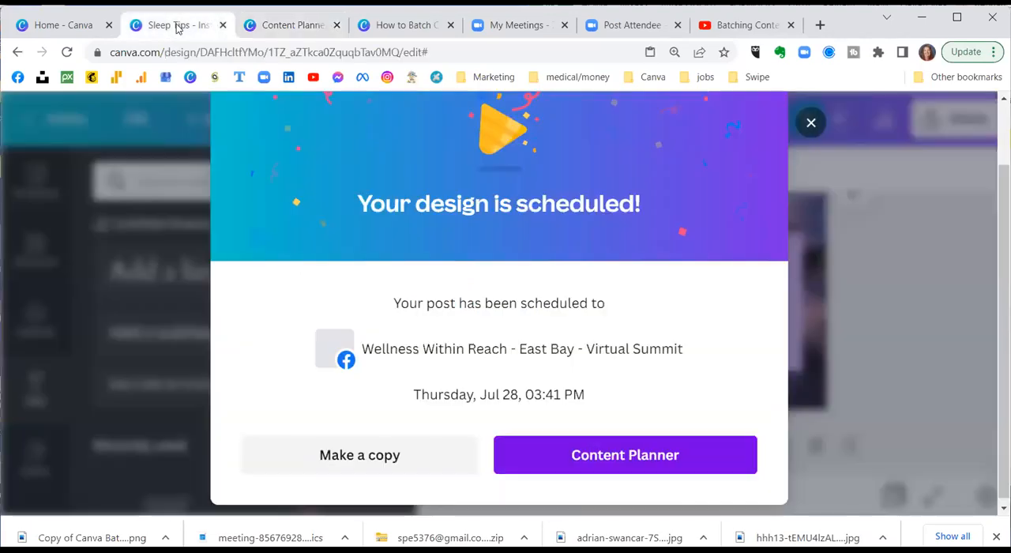
click(811, 122)
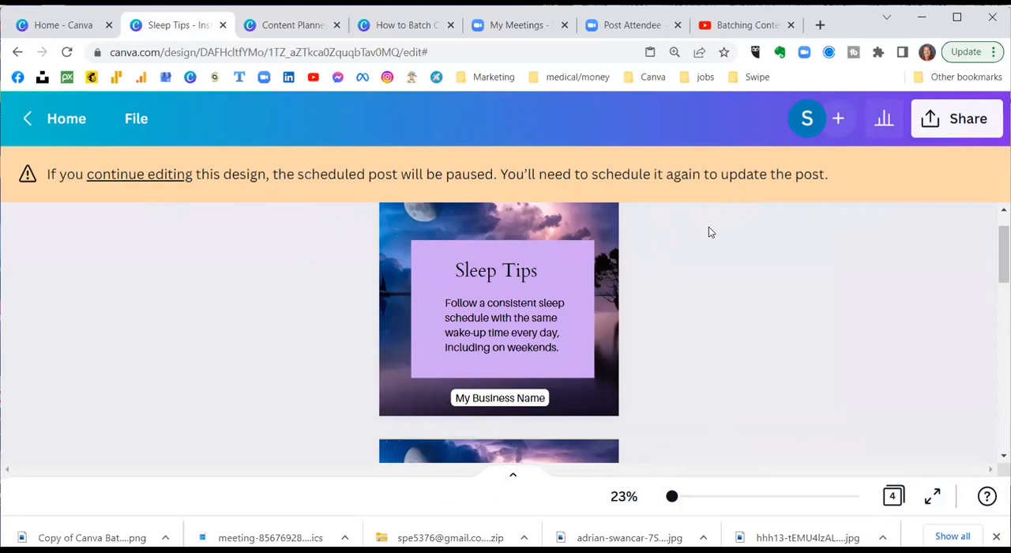
scroll(618, 234, down, 4)
scroll(618, 234, up, 4)
scroll(707, 285, up, 1)
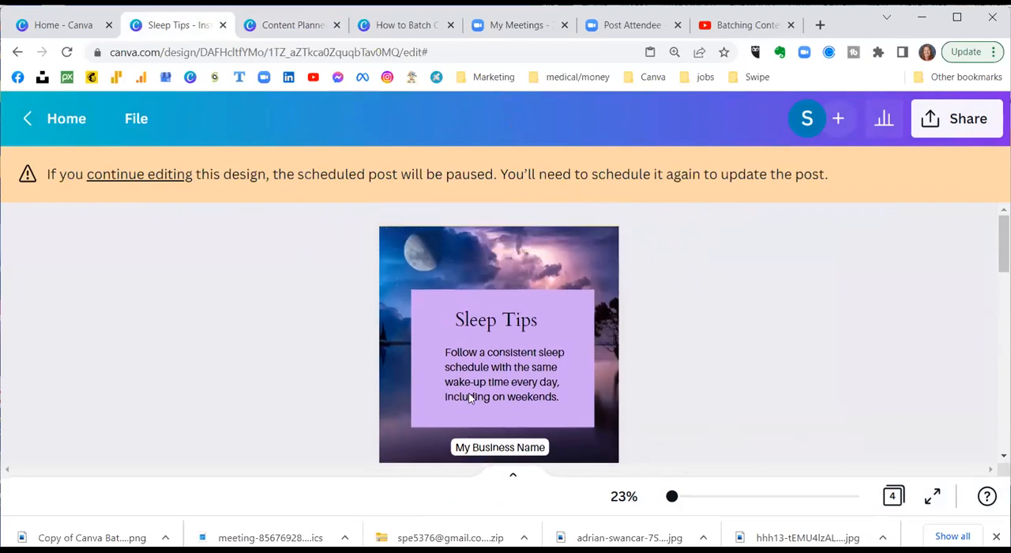
scroll(322, 318, down, 2)
scroll(321, 319, down, 2)
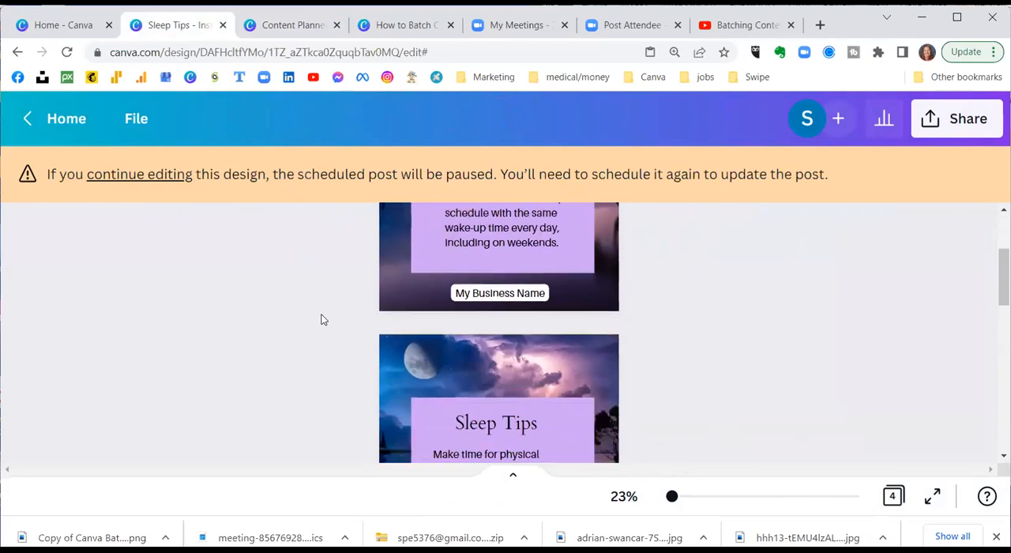
scroll(321, 319, down, 4)
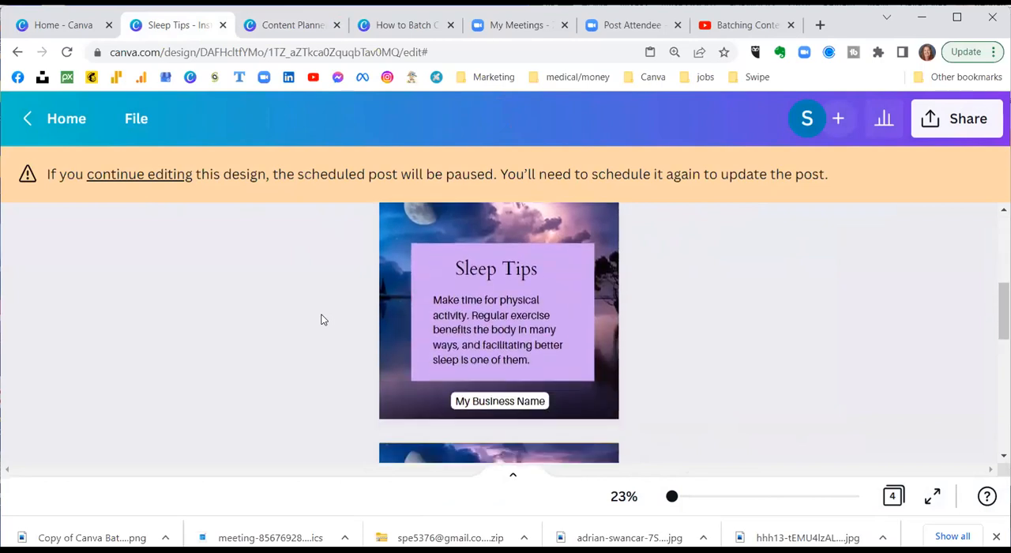
scroll(320, 319, down, 4)
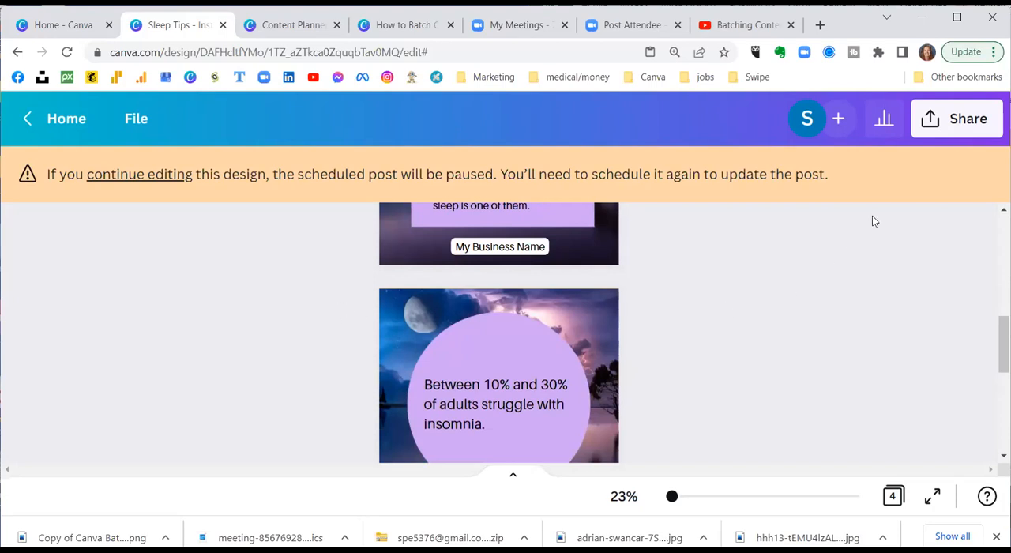
Step: Open the design's download options, check the PNG file type and size settings, and close them without downloading
click(957, 119)
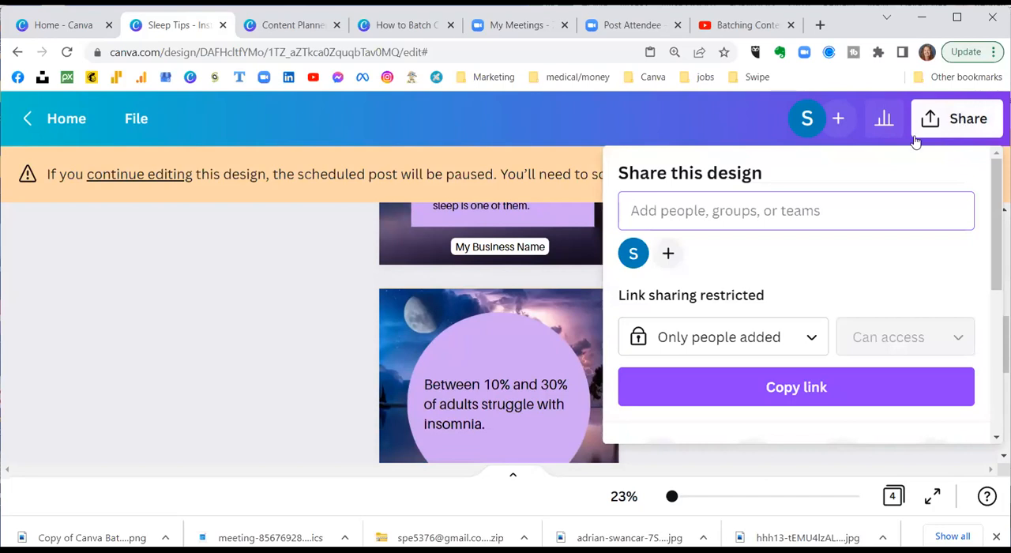
scroll(747, 233, down, 2)
scroll(747, 233, down, 1)
scroll(747, 236, up, 3)
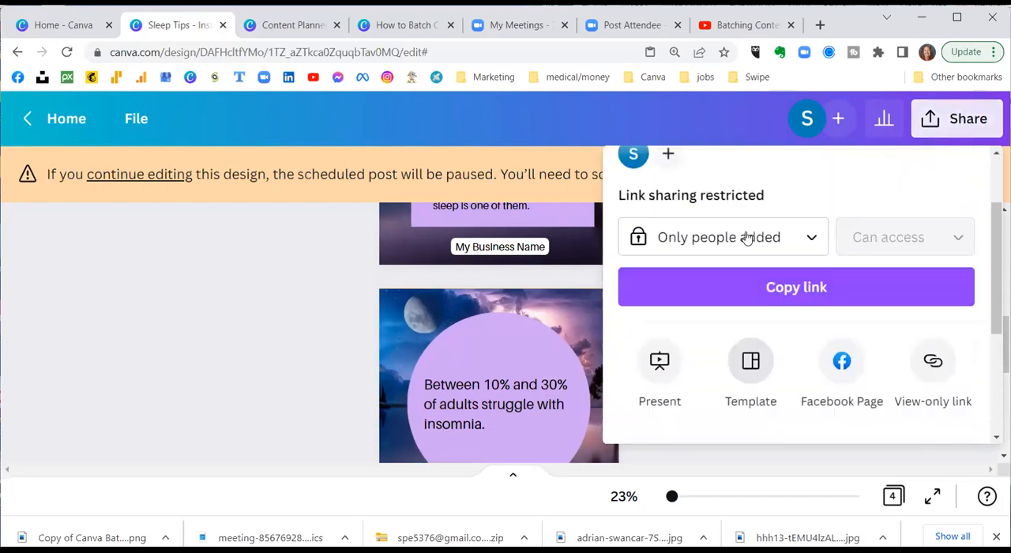
scroll(747, 237, down, 3)
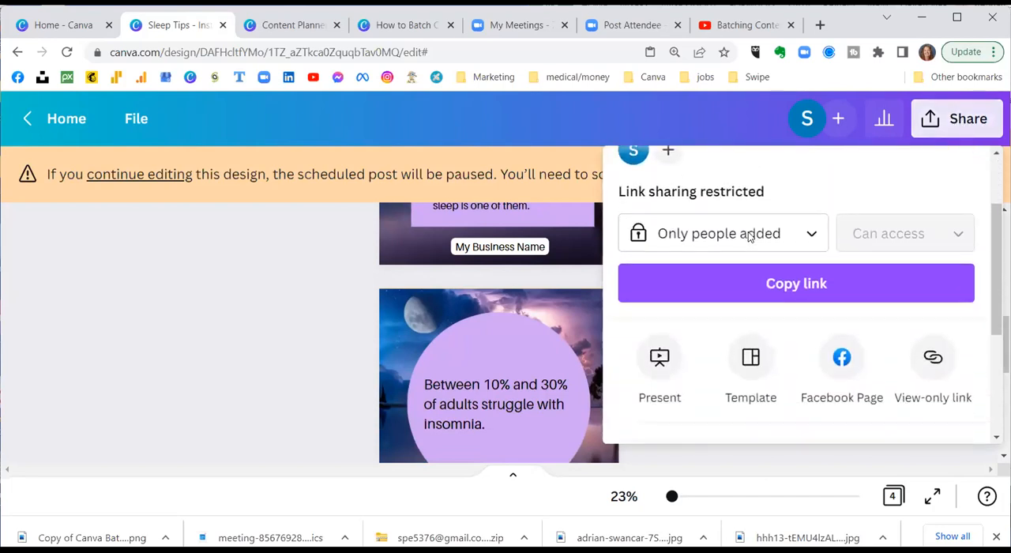
click(647, 335)
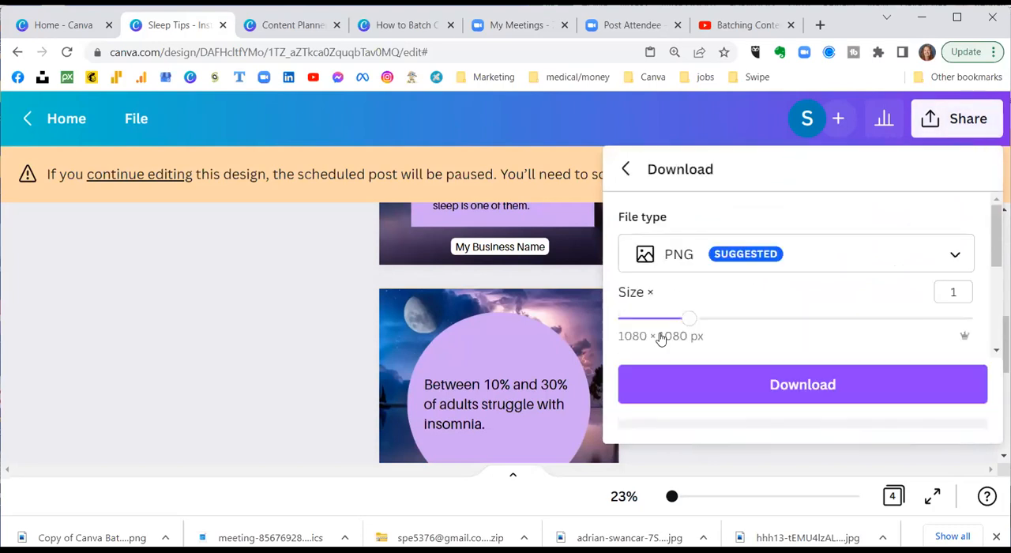
click(684, 316)
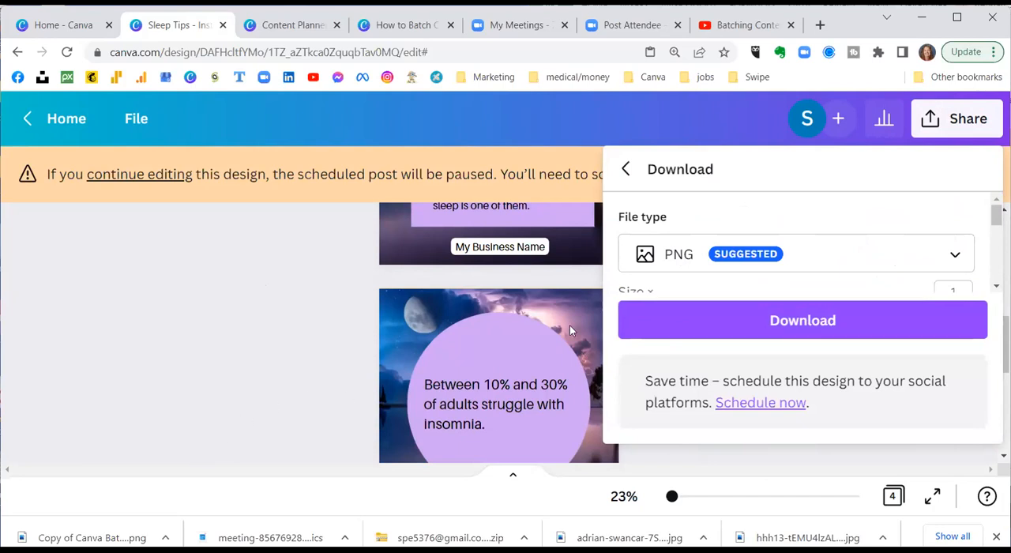
click(273, 307)
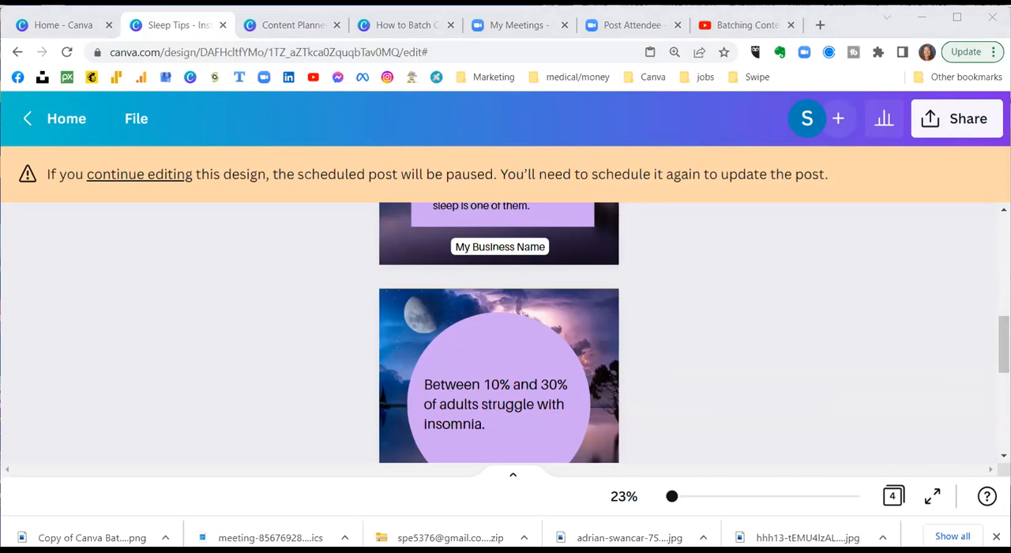
scroll(328, 287, up, 4)
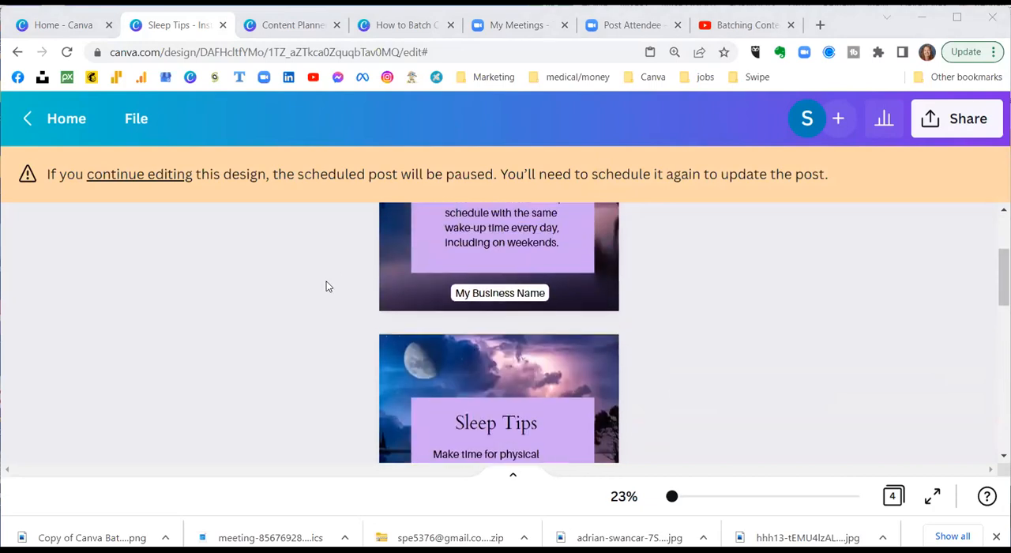